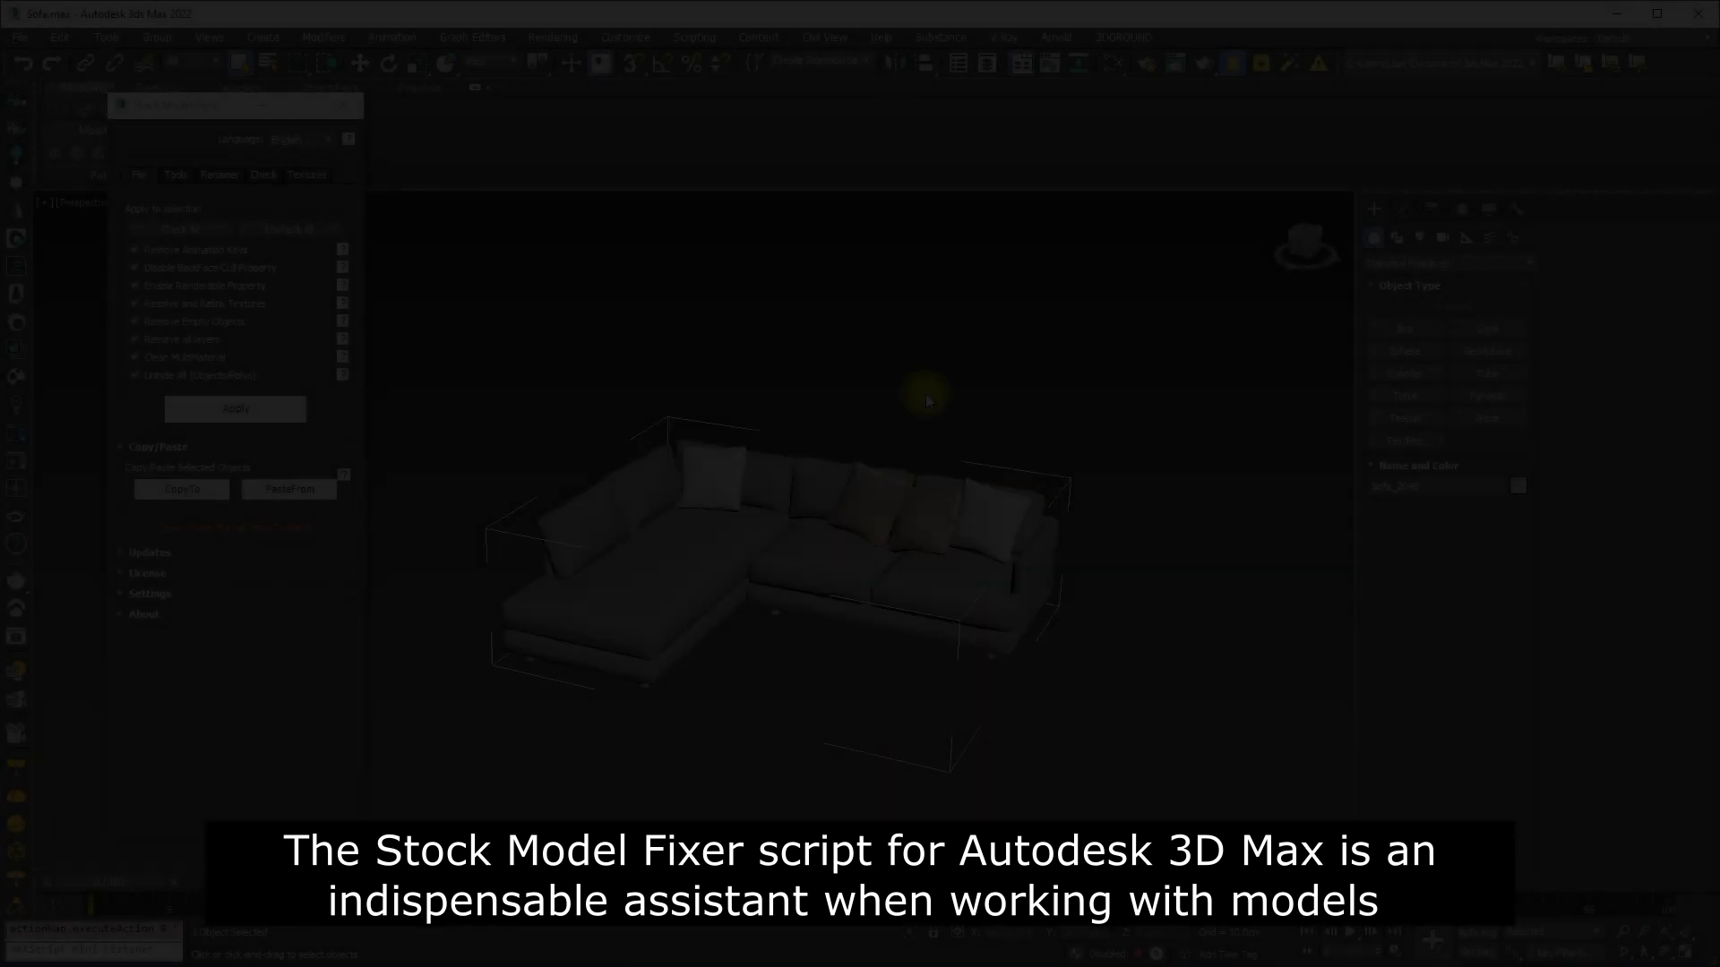
# Look through the Stock Model Fixer's Tools, Renamer, Check and Textures options.
pyautogui.click(175, 176)
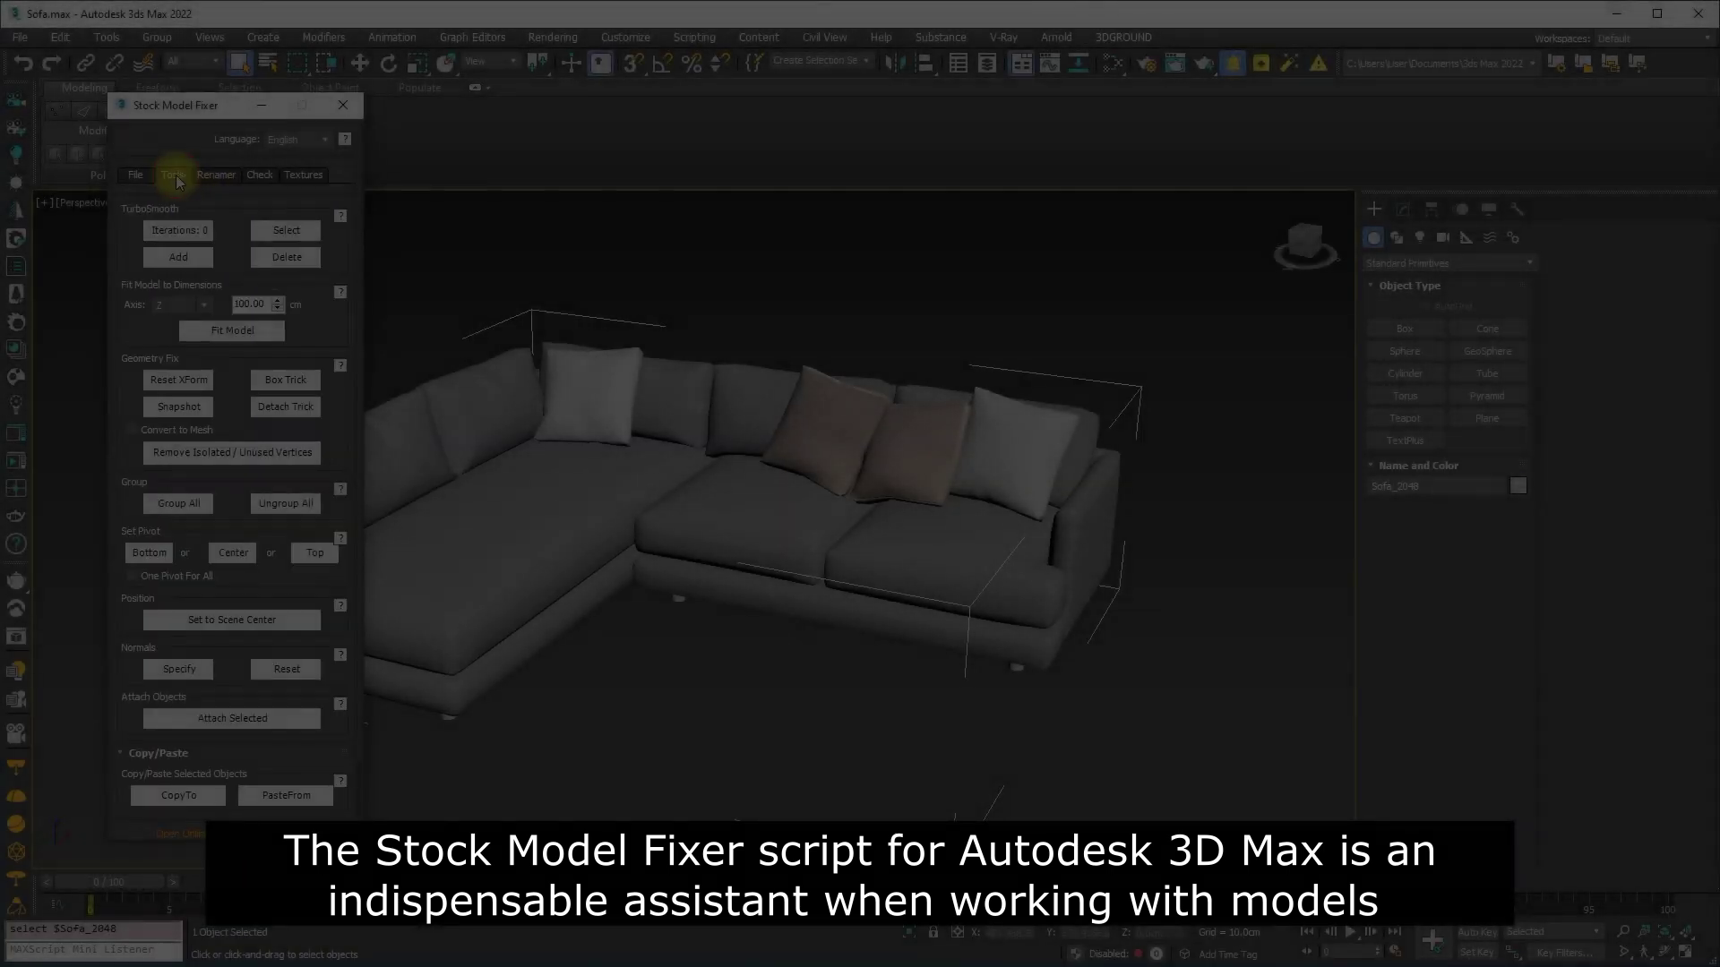
pyautogui.click(231, 177)
pyautogui.click(261, 176)
pyautogui.click(304, 176)
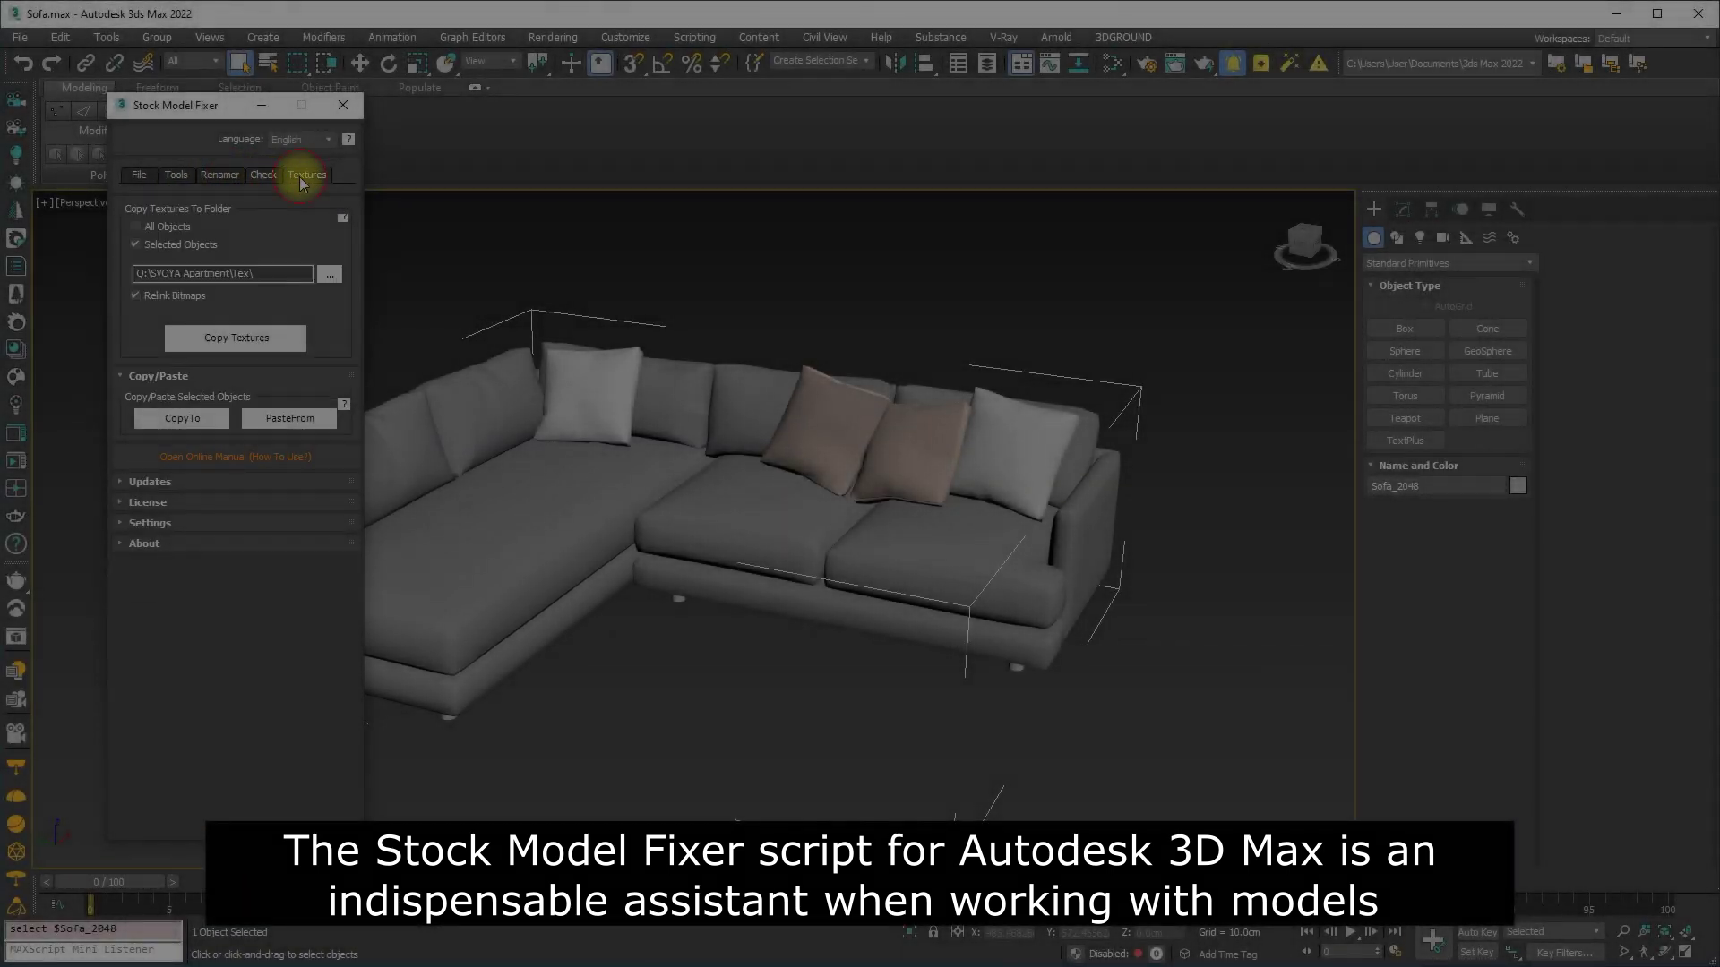
pyautogui.moveTo(618, 396); pyautogui.dragTo(672, 406, button='middle')
# Apply the Snapshot geometry fix to the sofa and view the resulting object's modifier stack.
pyautogui.click(177, 175)
pyautogui.scroll(-3, 684, 483)
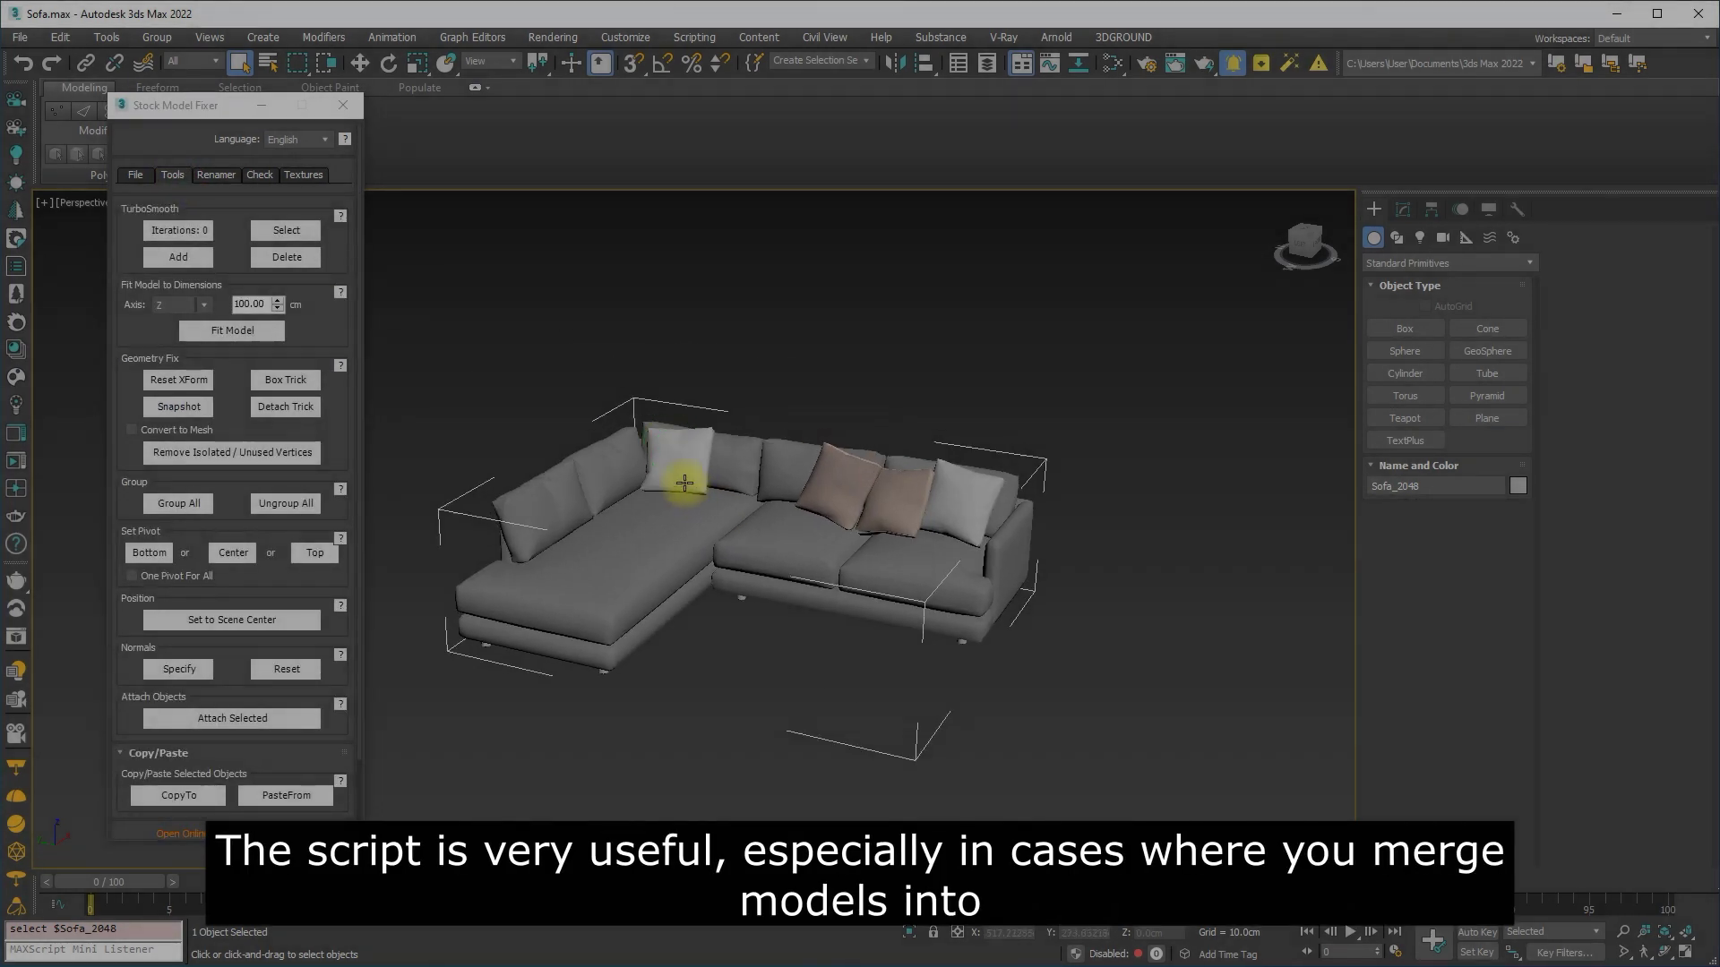
pyautogui.click(186, 415)
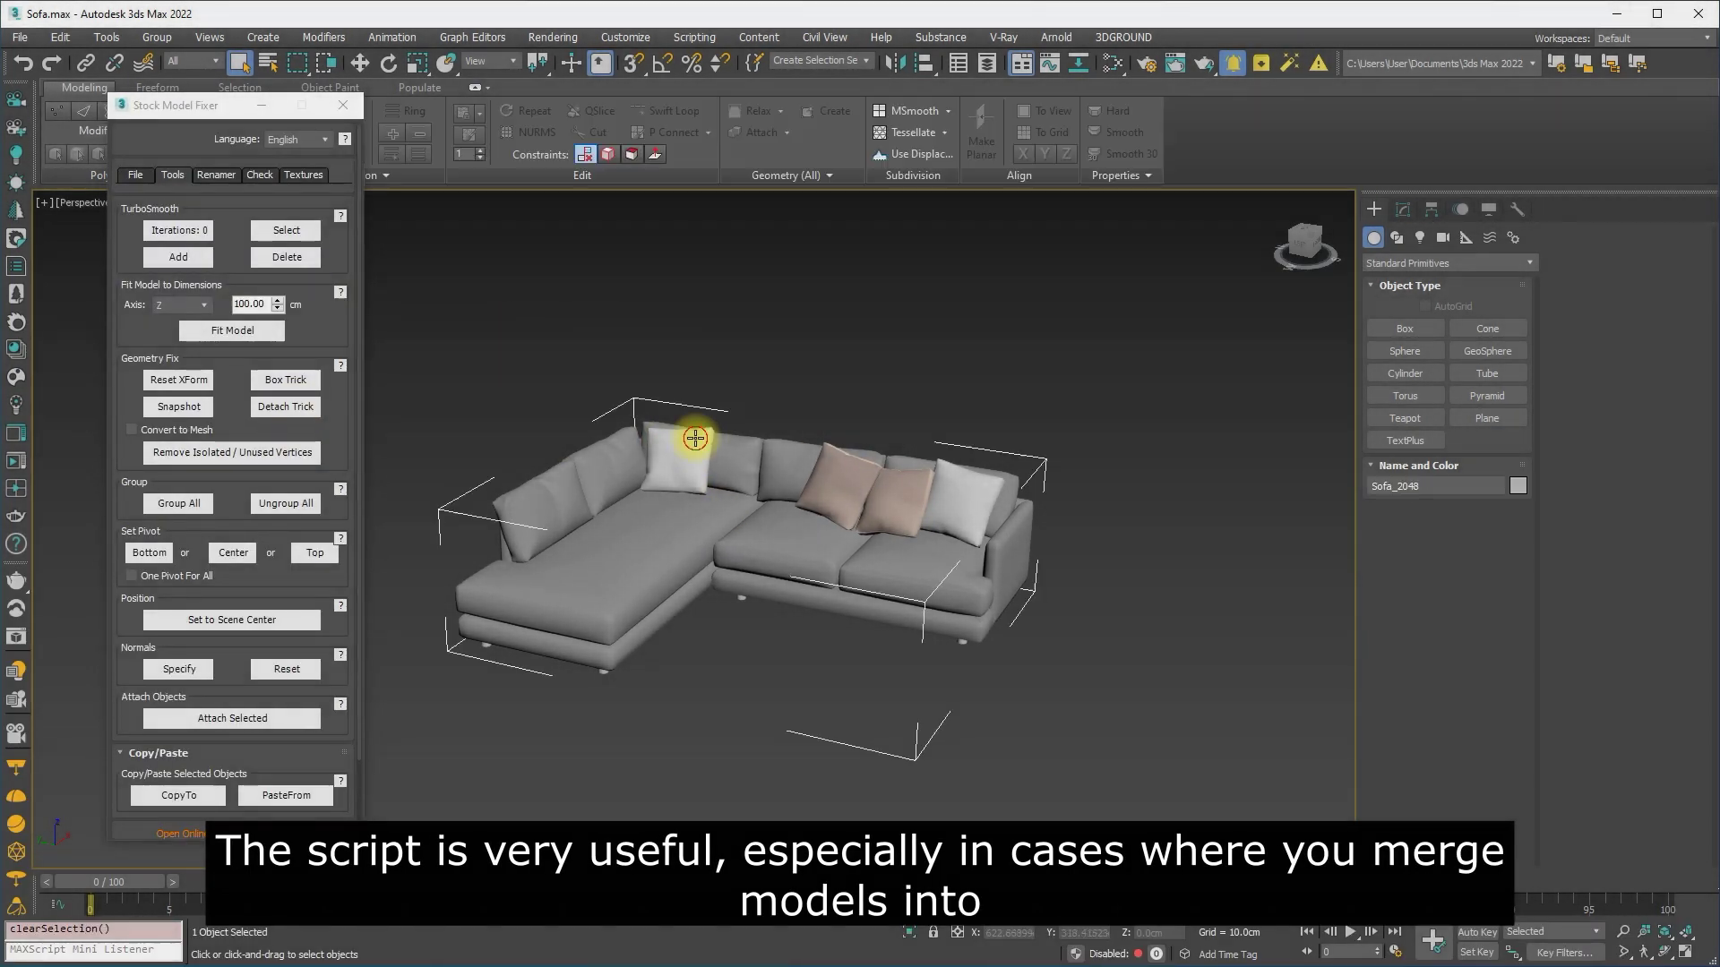
pyautogui.click(695, 438)
pyautogui.click(1403, 209)
pyautogui.click(695, 345)
pyautogui.click(659, 537)
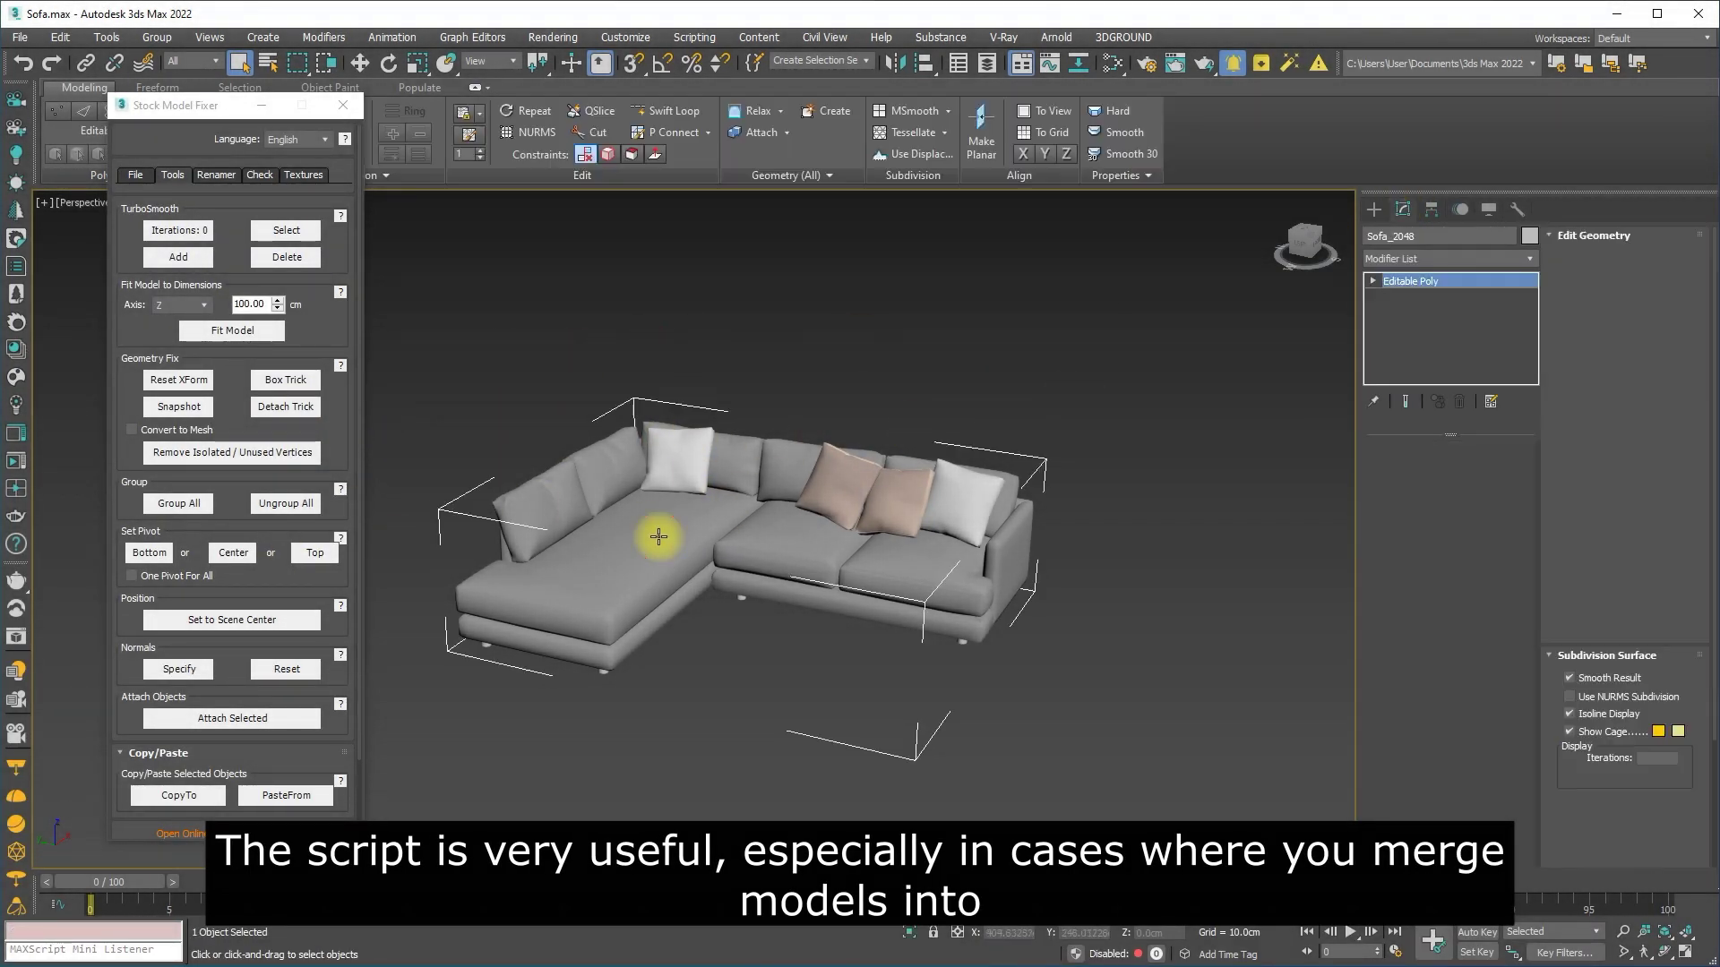
# Set the sofa's pivot to its bottom with the script and frame the model.
pyautogui.click(155, 562)
pyautogui.press('z')
pyautogui.press('z')
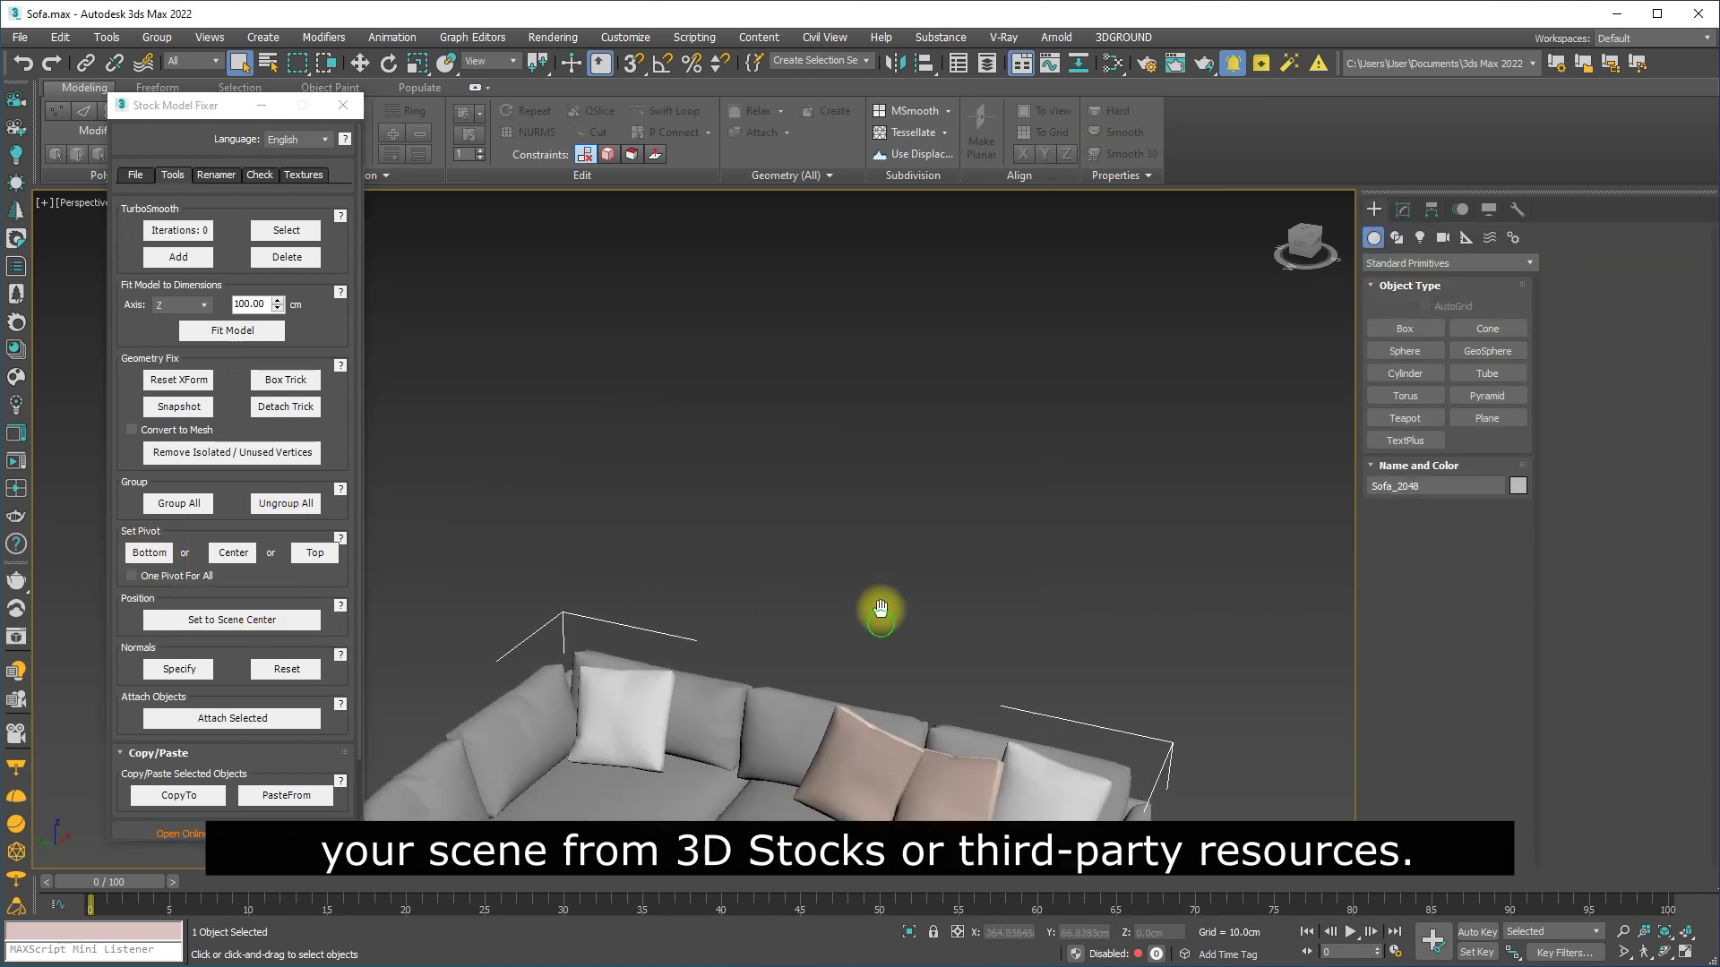
pyautogui.keyDown('alt'); pyautogui.moveTo(879, 606); pyautogui.dragTo(659, 609, button='middle'); pyautogui.keyUp('alt')
pyautogui.scroll(-3, 718, 580)
# Specify and reset the sofa's normals with the script.
pyautogui.click(185, 669)
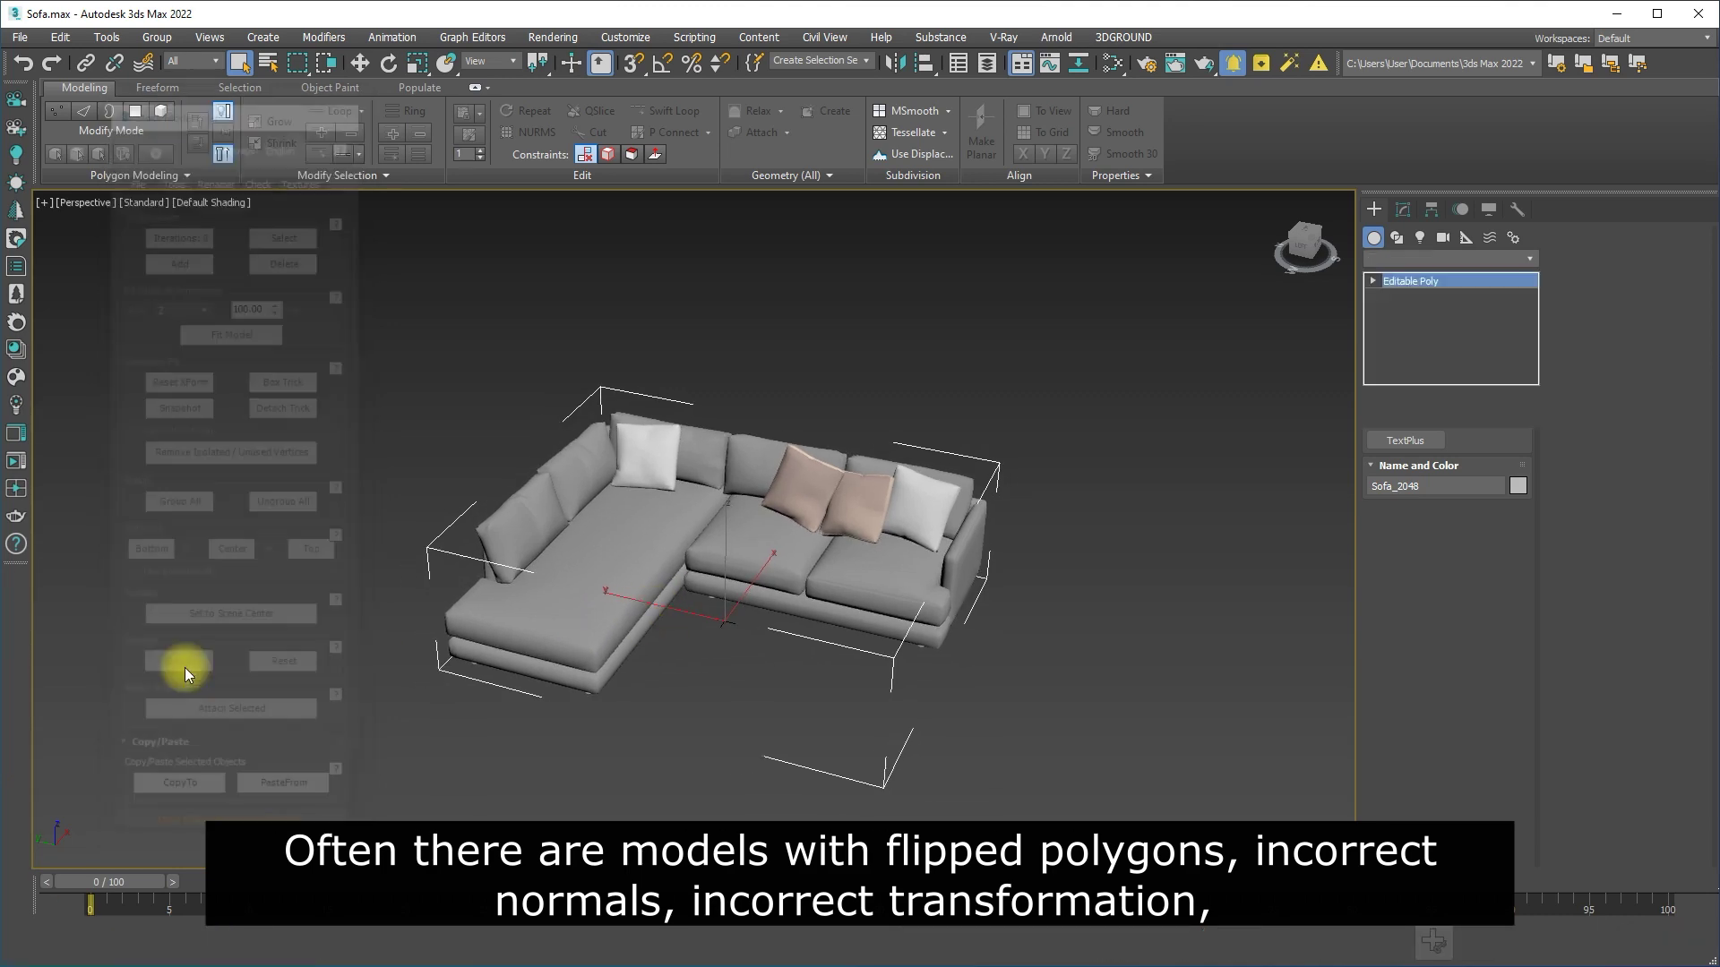
pyautogui.click(261, 669)
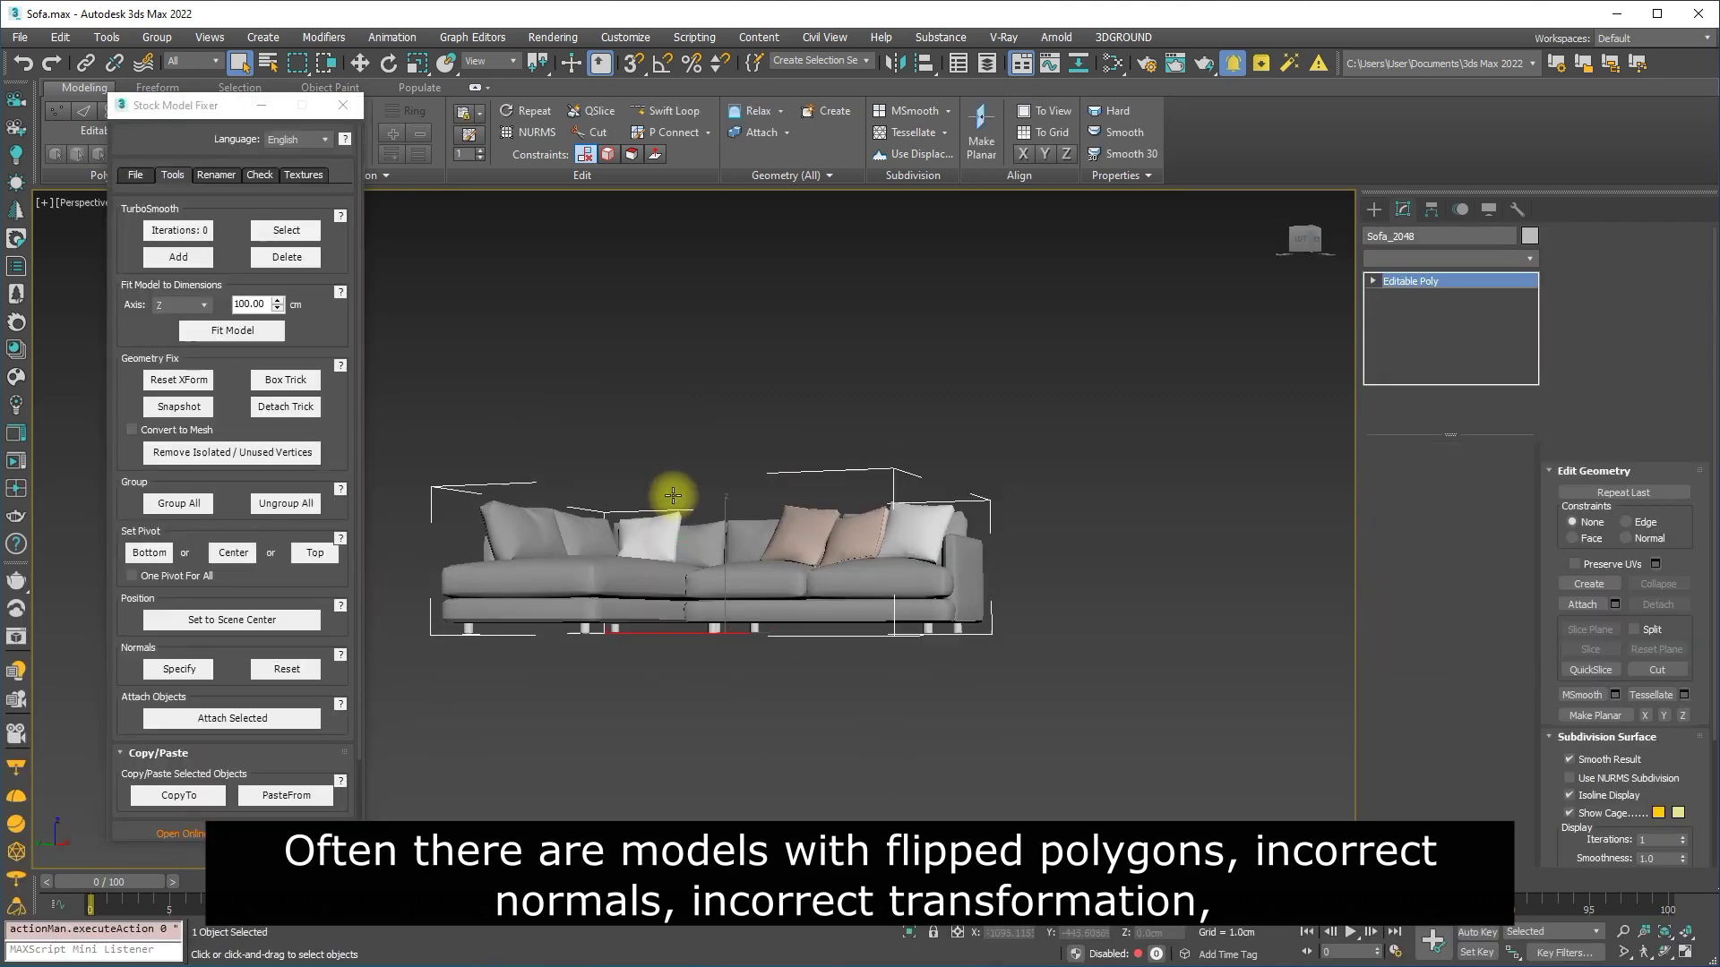
pyautogui.keyDown('alt'); pyautogui.moveTo(672, 492); pyautogui.dragTo(699, 568, button='middle'); pyautogui.keyUp('alt')
# Rename the selected sofa with its textures, materials and layer to "Sofa Bella".
pyautogui.click(216, 176)
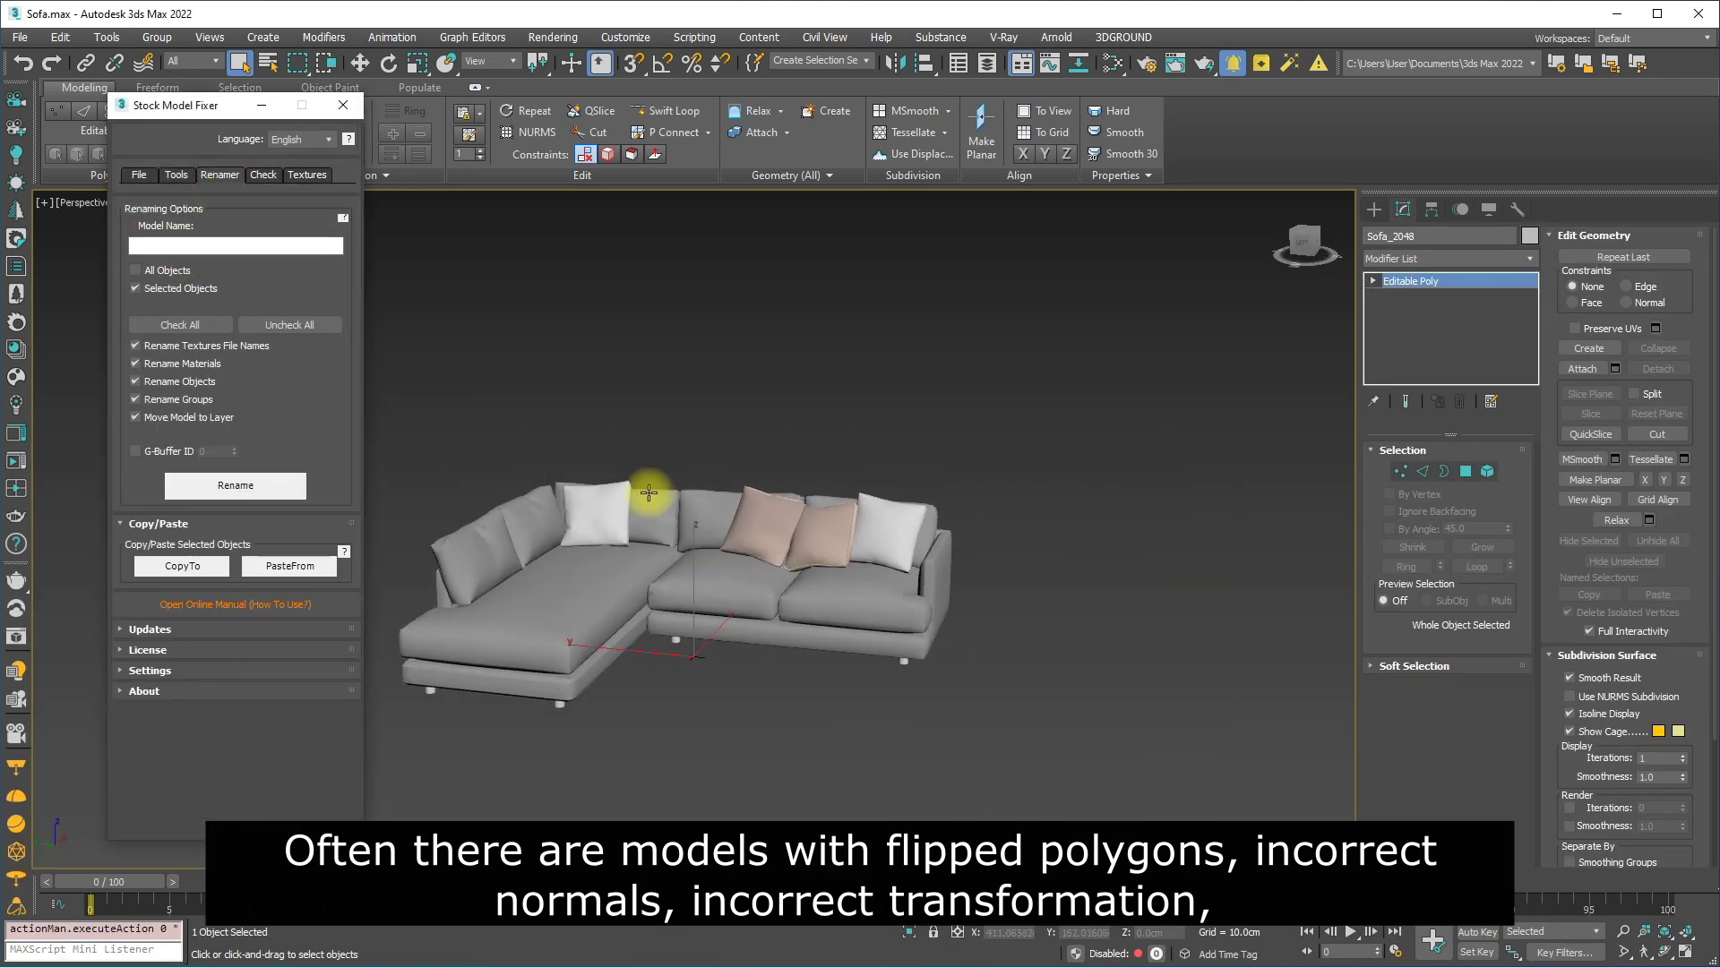
pyautogui.moveTo(652, 491); pyautogui.dragTo(693, 511, button='middle')
pyautogui.click(197, 251)
pyautogui.write('Sofa Bella')
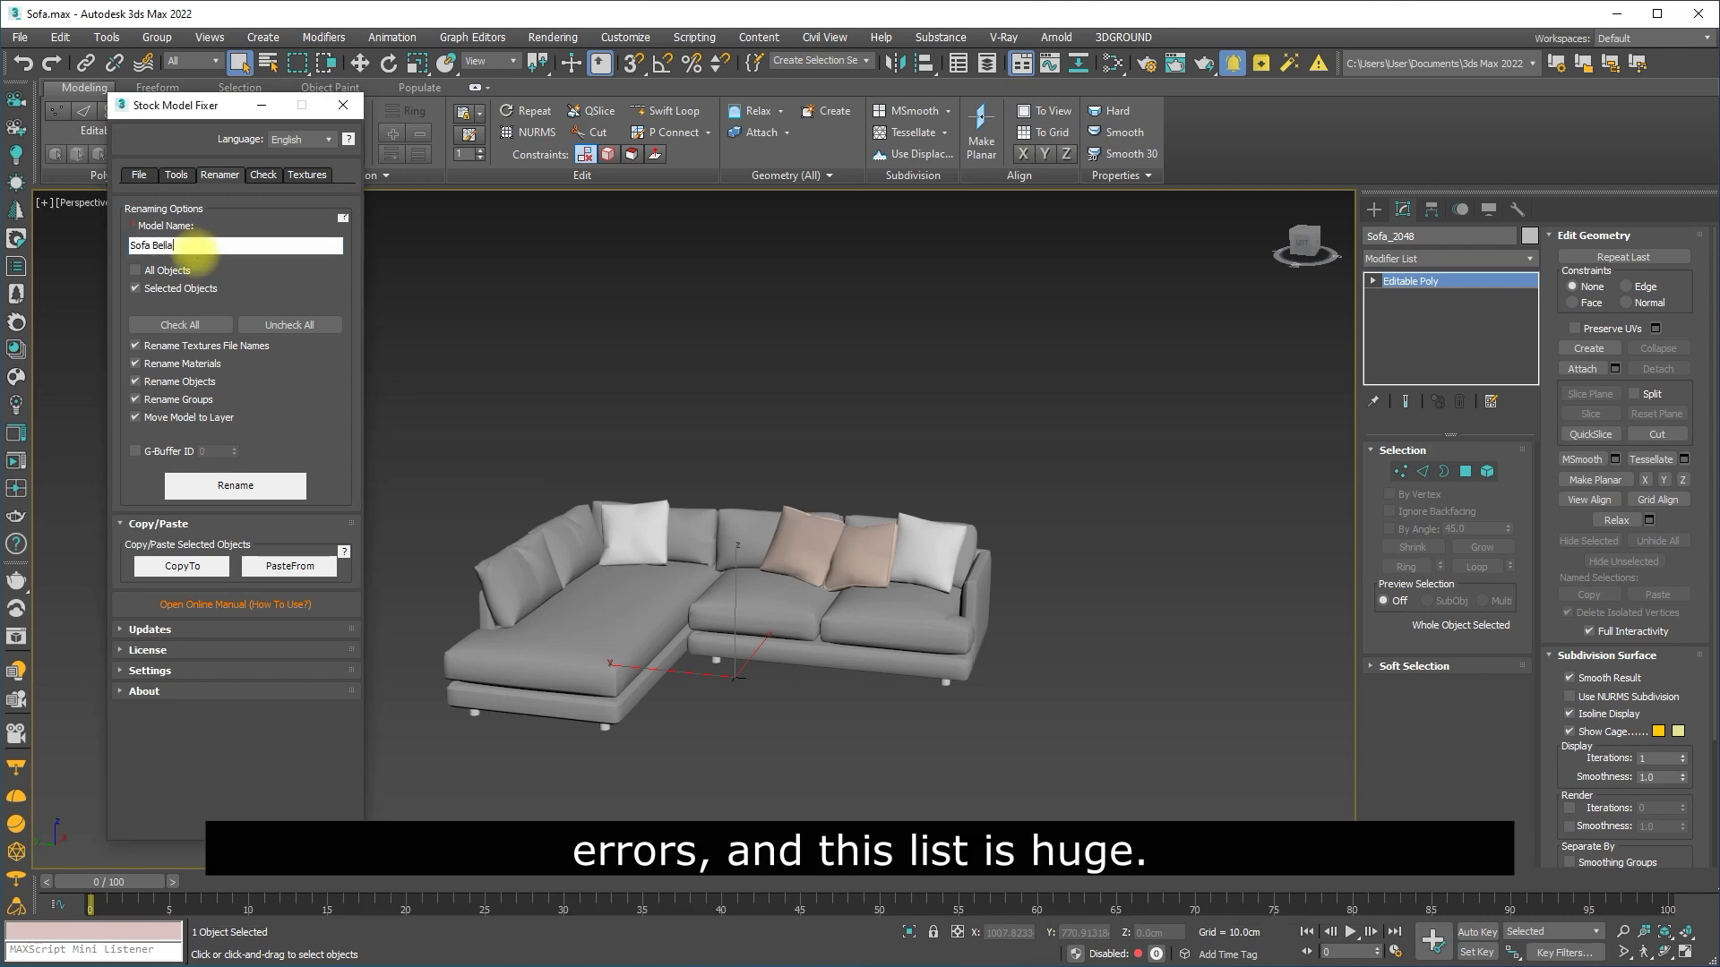
pyautogui.click(235, 485)
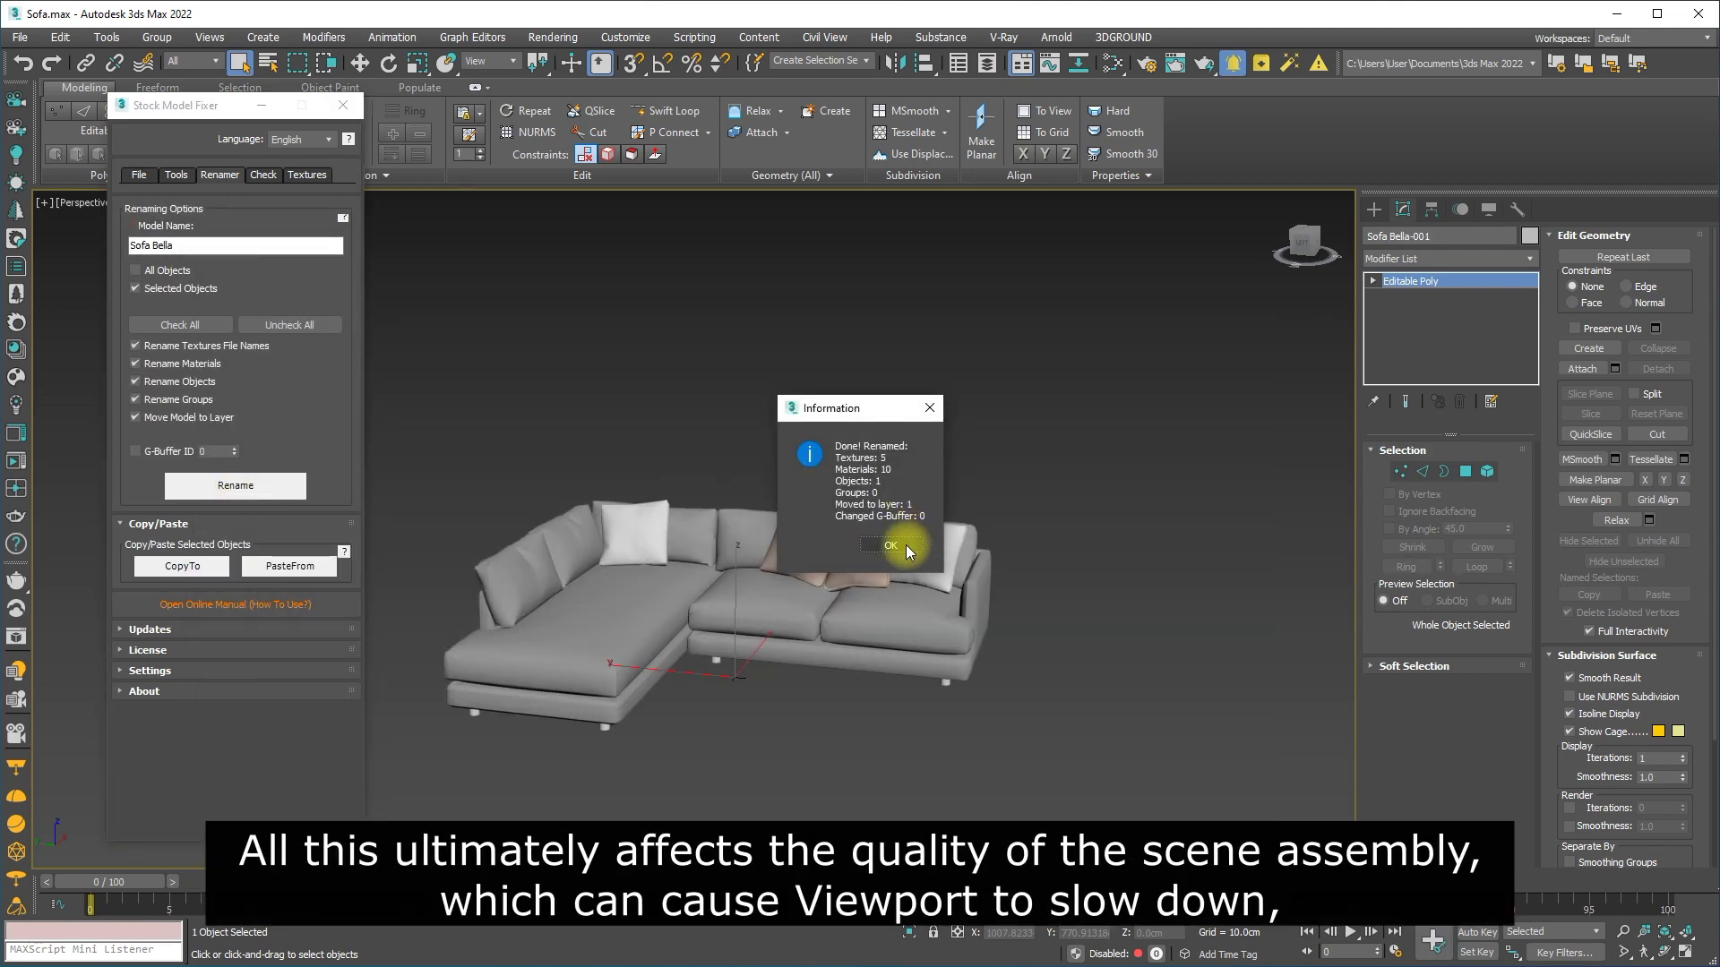
pyautogui.click(898, 544)
# Check the sofa in clay mode for isolated vertices and overlapping faces, and return to normal shading.
pyautogui.keyDown('alt'); pyautogui.moveTo(814, 534); pyautogui.dragTo(752, 558, button='middle'); pyautogui.keyUp('alt')
pyautogui.click(263, 175)
pyautogui.click(236, 230)
pyautogui.click(233, 276)
pyautogui.moveTo(593, 355)
pyautogui.mouseDown(button='middle')
pyautogui.moveTo(603, 329)
pyautogui.moveTo(591, 366)
pyautogui.mouseUp(button='middle')
pyautogui.click(252, 309)
pyautogui.click(422, 431)
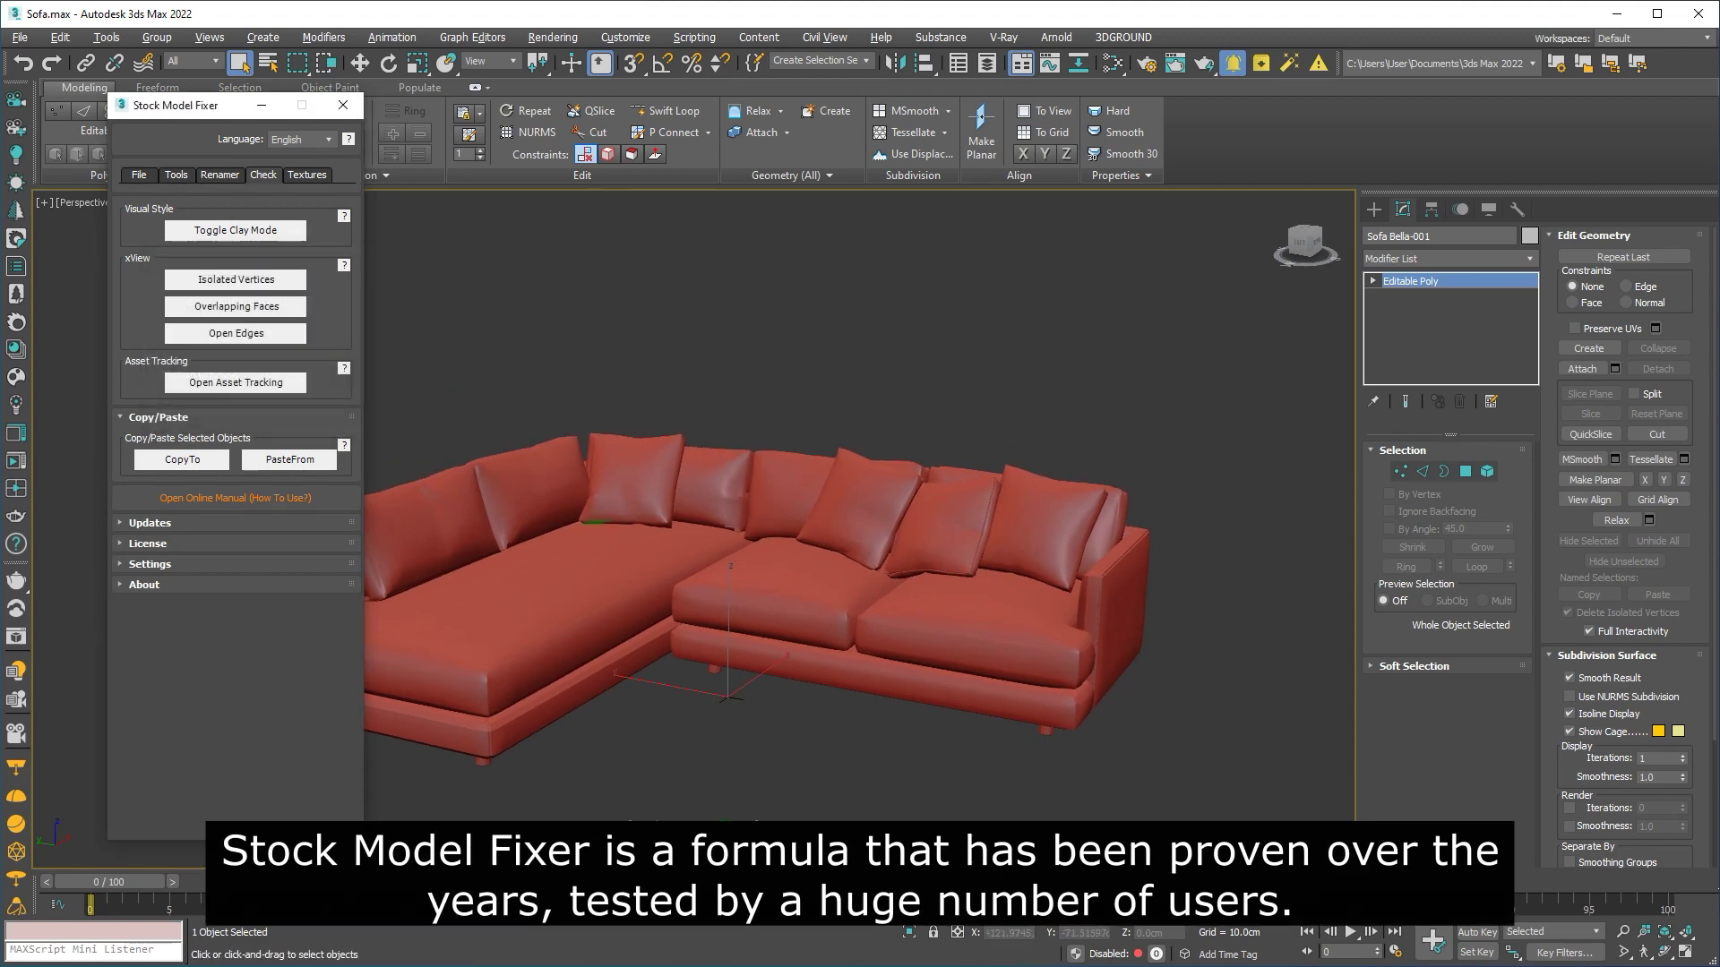
pyautogui.keyDown('alt'); pyautogui.moveTo(730, 557); pyautogui.dragTo(288, 218, button='middle'); pyautogui.keyUp('alt')
pyautogui.click(284, 230)
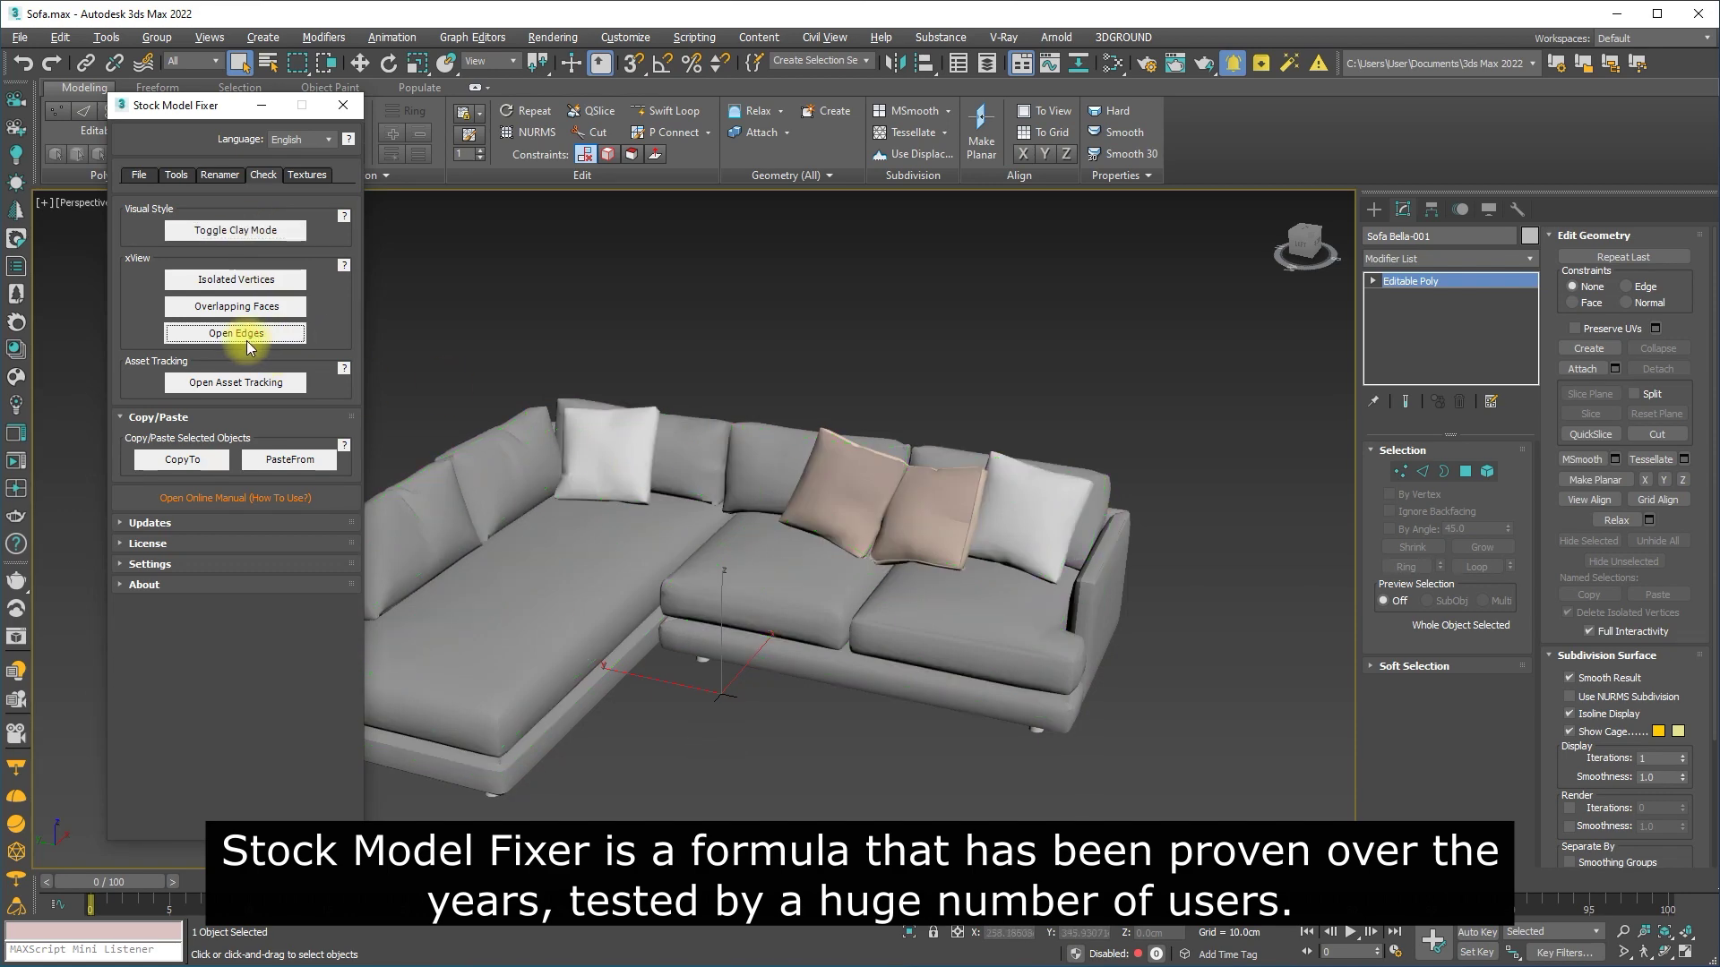
# Open asset tracking to examine the sofa's texture files.
pyautogui.click(215, 385)
pyautogui.moveTo(687, 191); pyautogui.dragTo(620, 197)
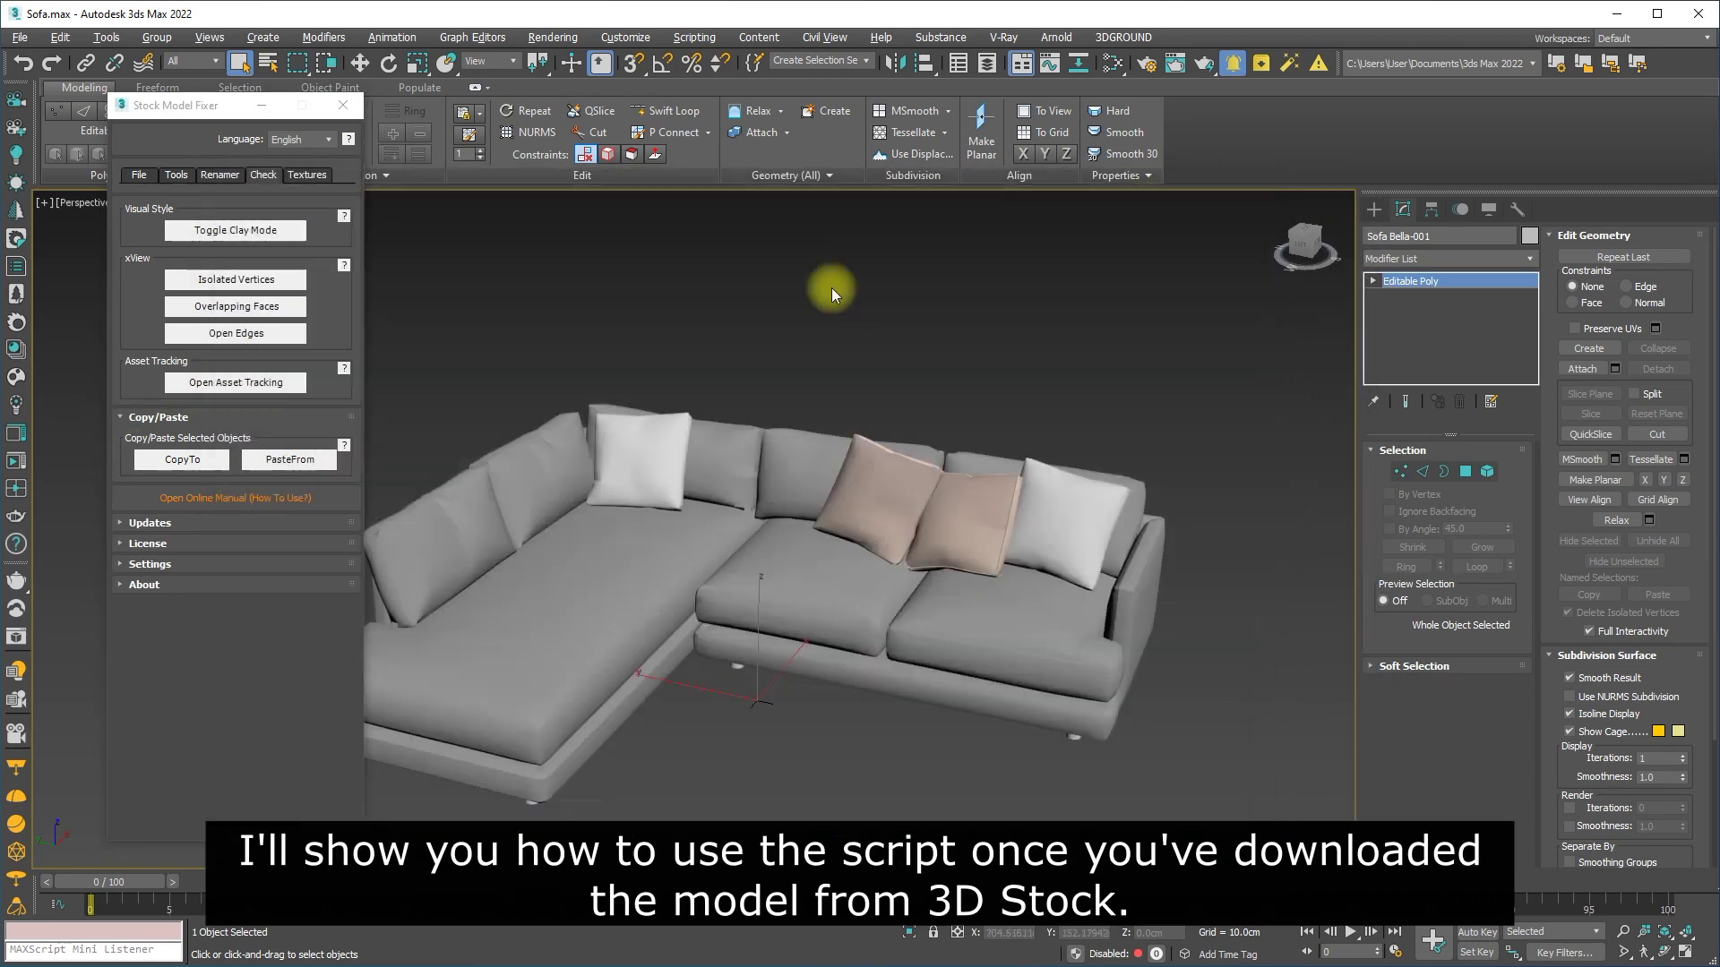
# Copy the selected sofa's textures to Q:\SVOYA Apartment\Tex\ with bitmap relinking enabled.
pyautogui.click(303, 176)
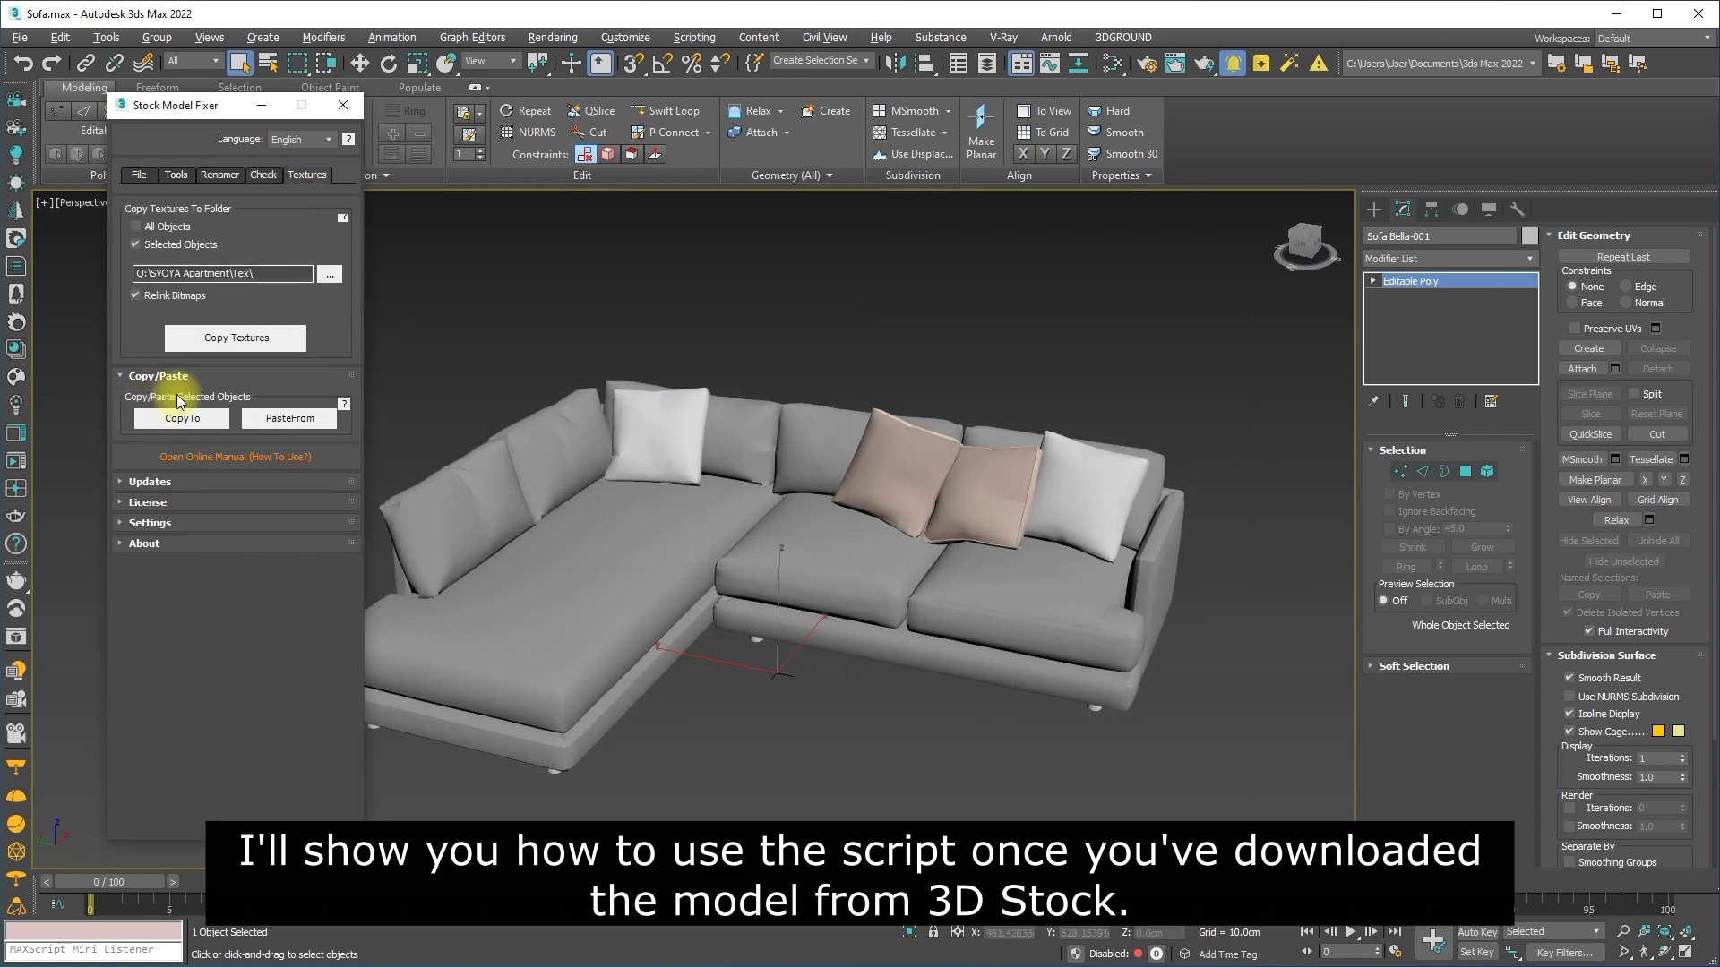
pyautogui.click(243, 343)
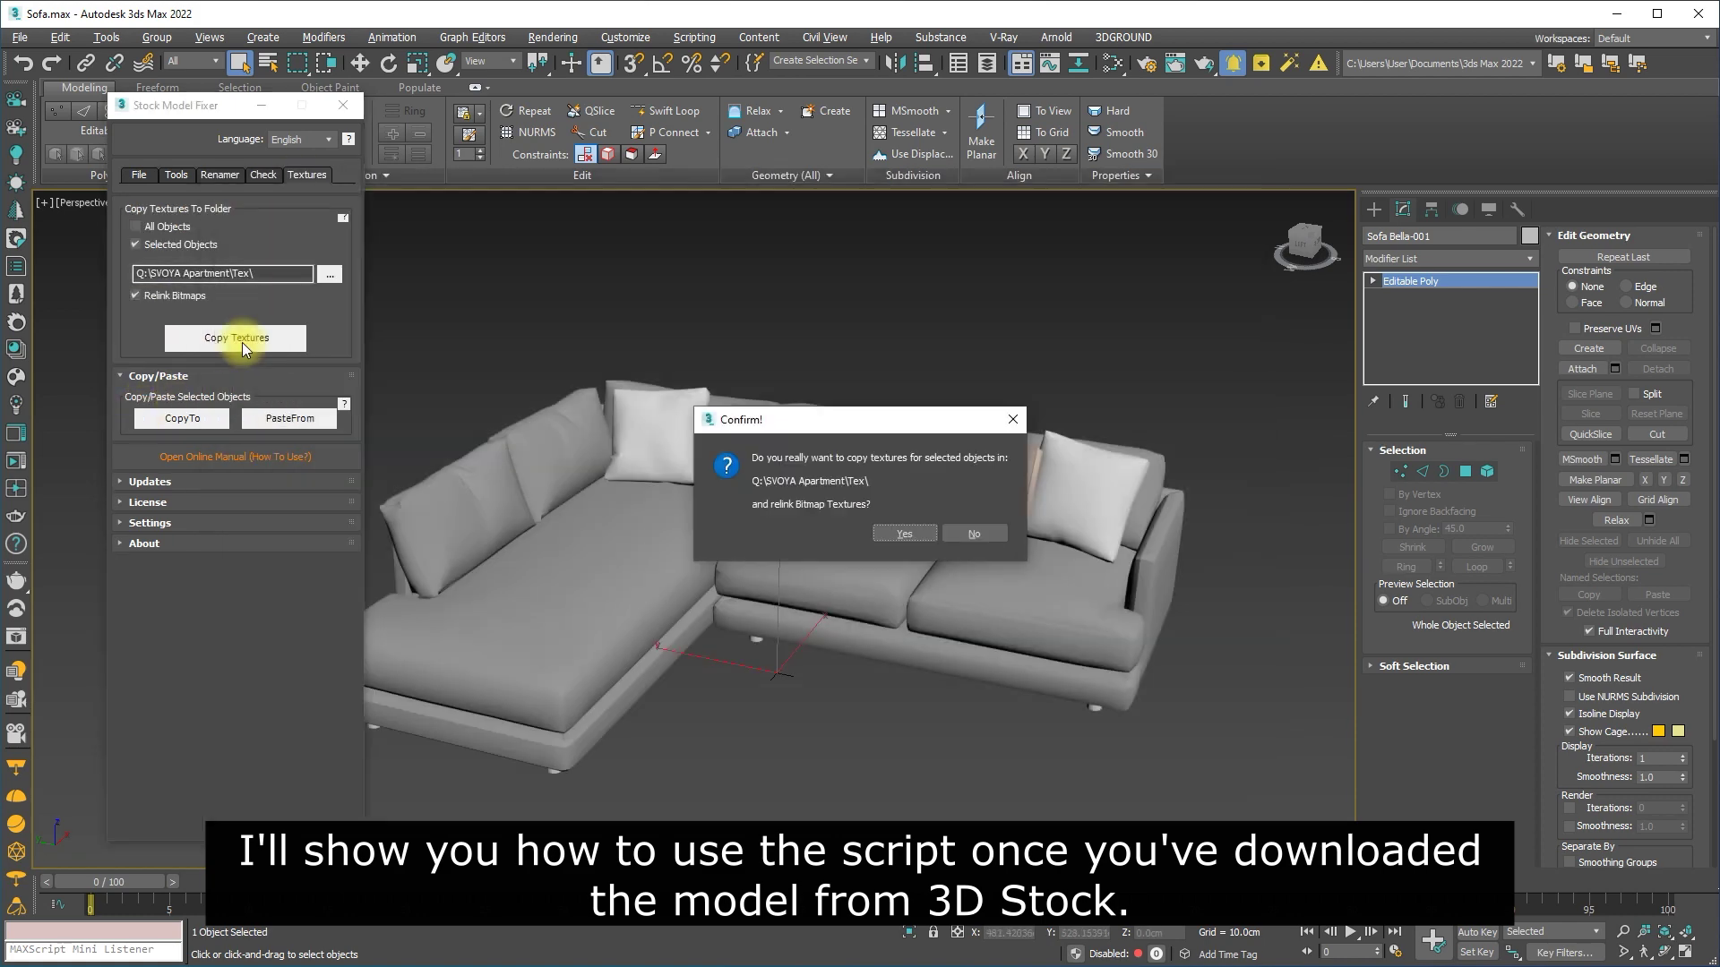
pyautogui.click(901, 534)
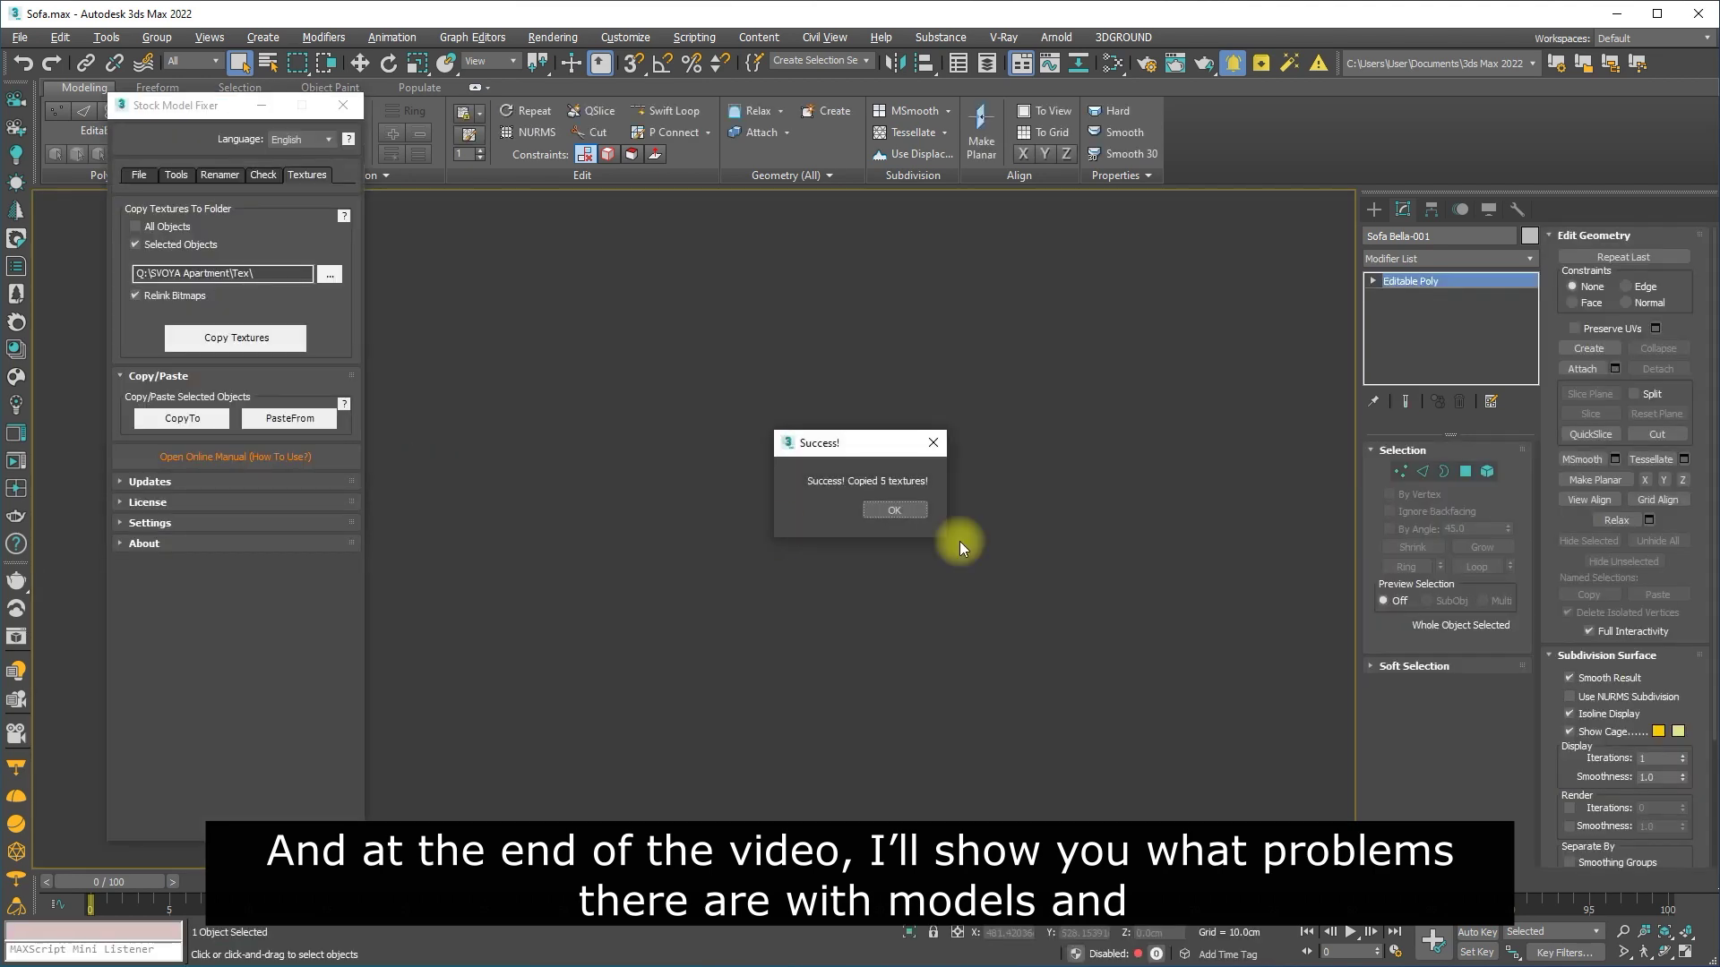
pyautogui.click(905, 509)
pyautogui.click(912, 519)
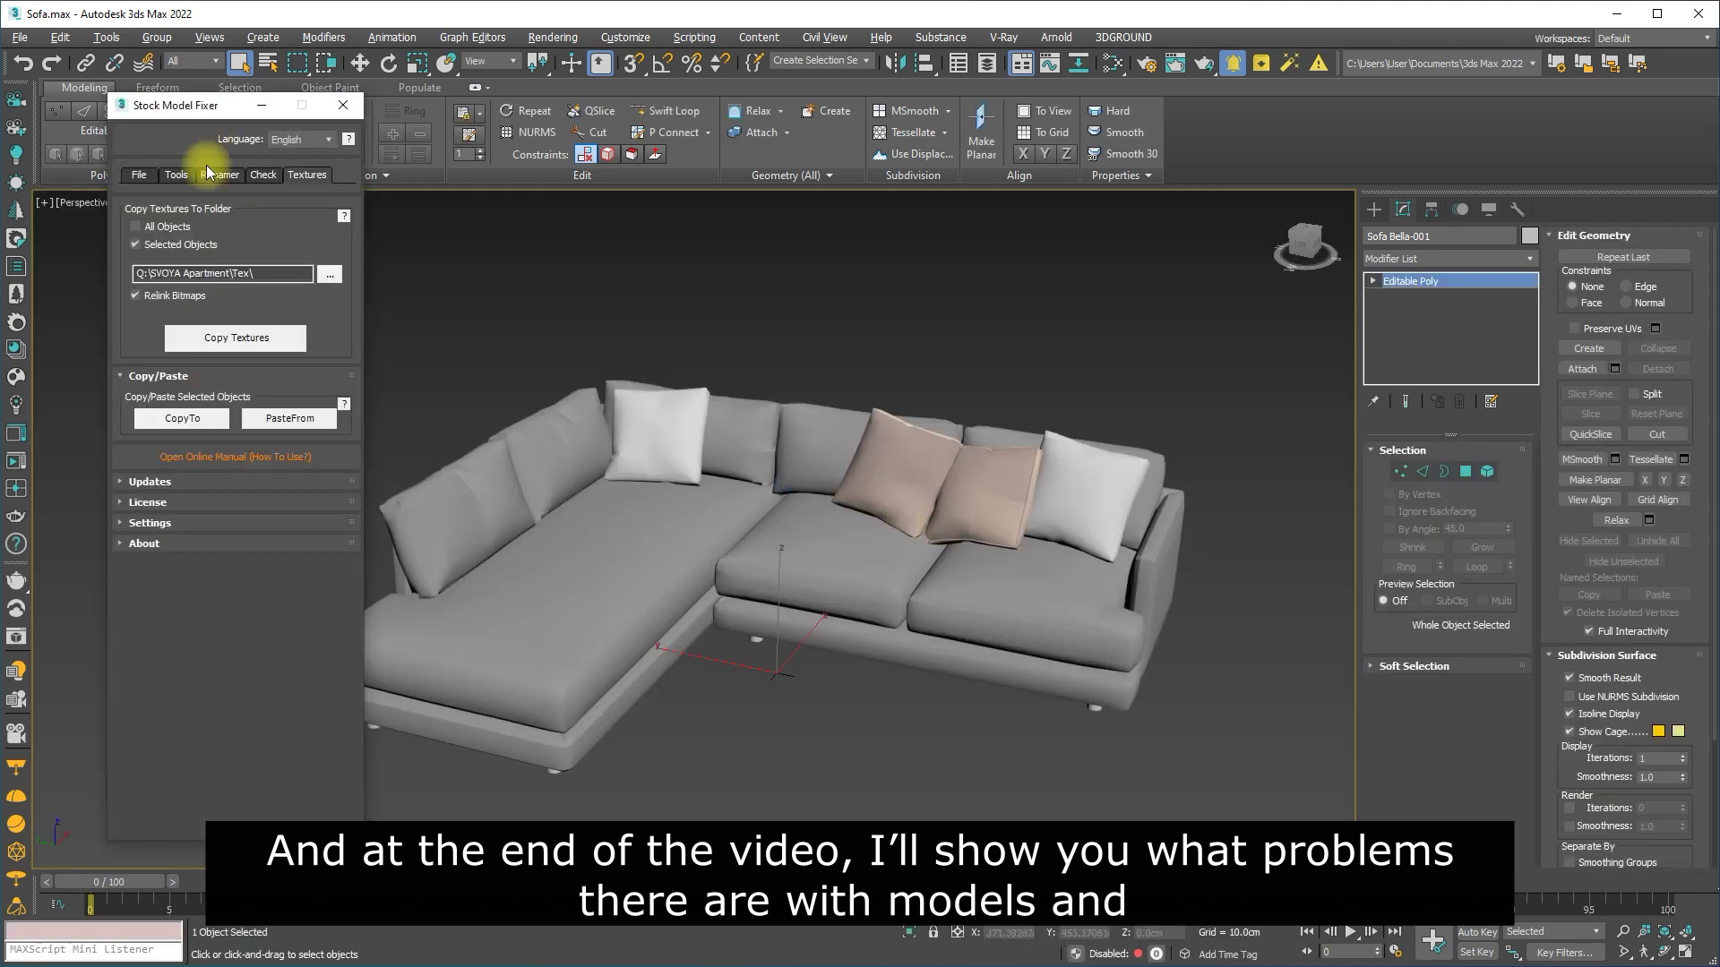
pyautogui.click(138, 174)
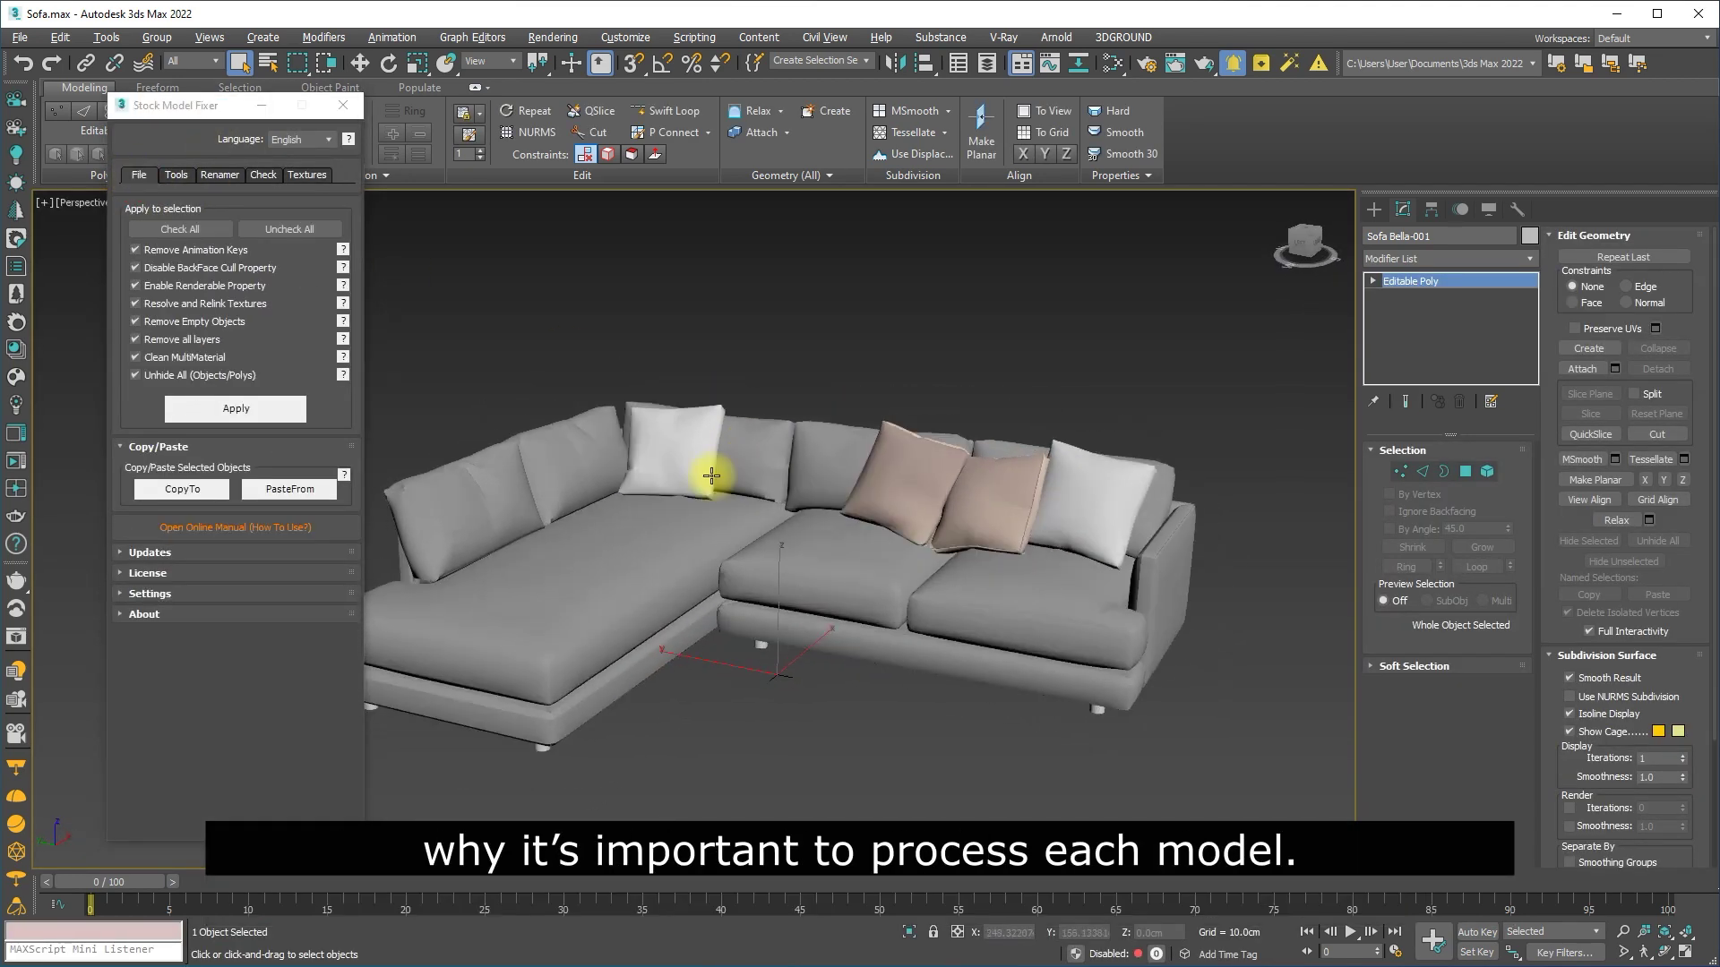
pyautogui.keyDown('alt'); pyautogui.moveTo(711, 469); pyautogui.dragTo(627, 608, button='middle'); pyautogui.keyUp('alt')
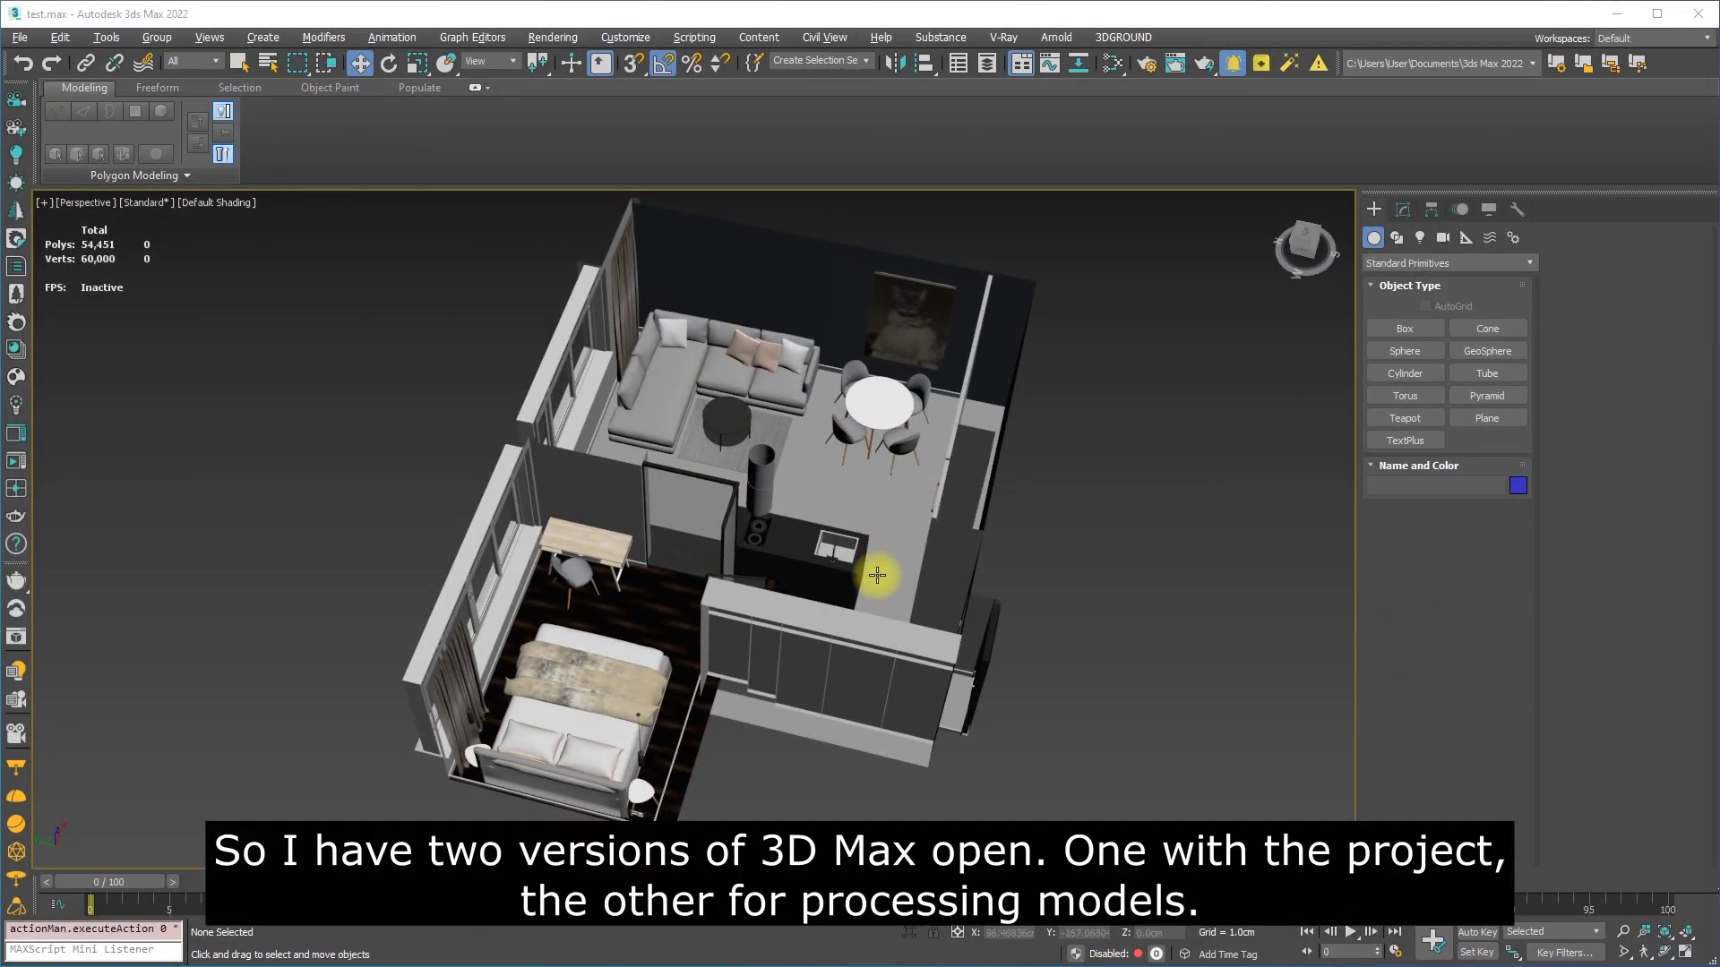
pyautogui.moveTo(877, 575)
pyautogui.keyDown('alt'); pyautogui.mouseDown(button='middle')
pyautogui.moveTo(768, 534)
pyautogui.moveTo(803, 511)
pyautogui.moveTo(860, 546)
pyautogui.mouseUp(button='middle'); pyautogui.keyUp('alt')
pyautogui.scroll(3, 808, 519)
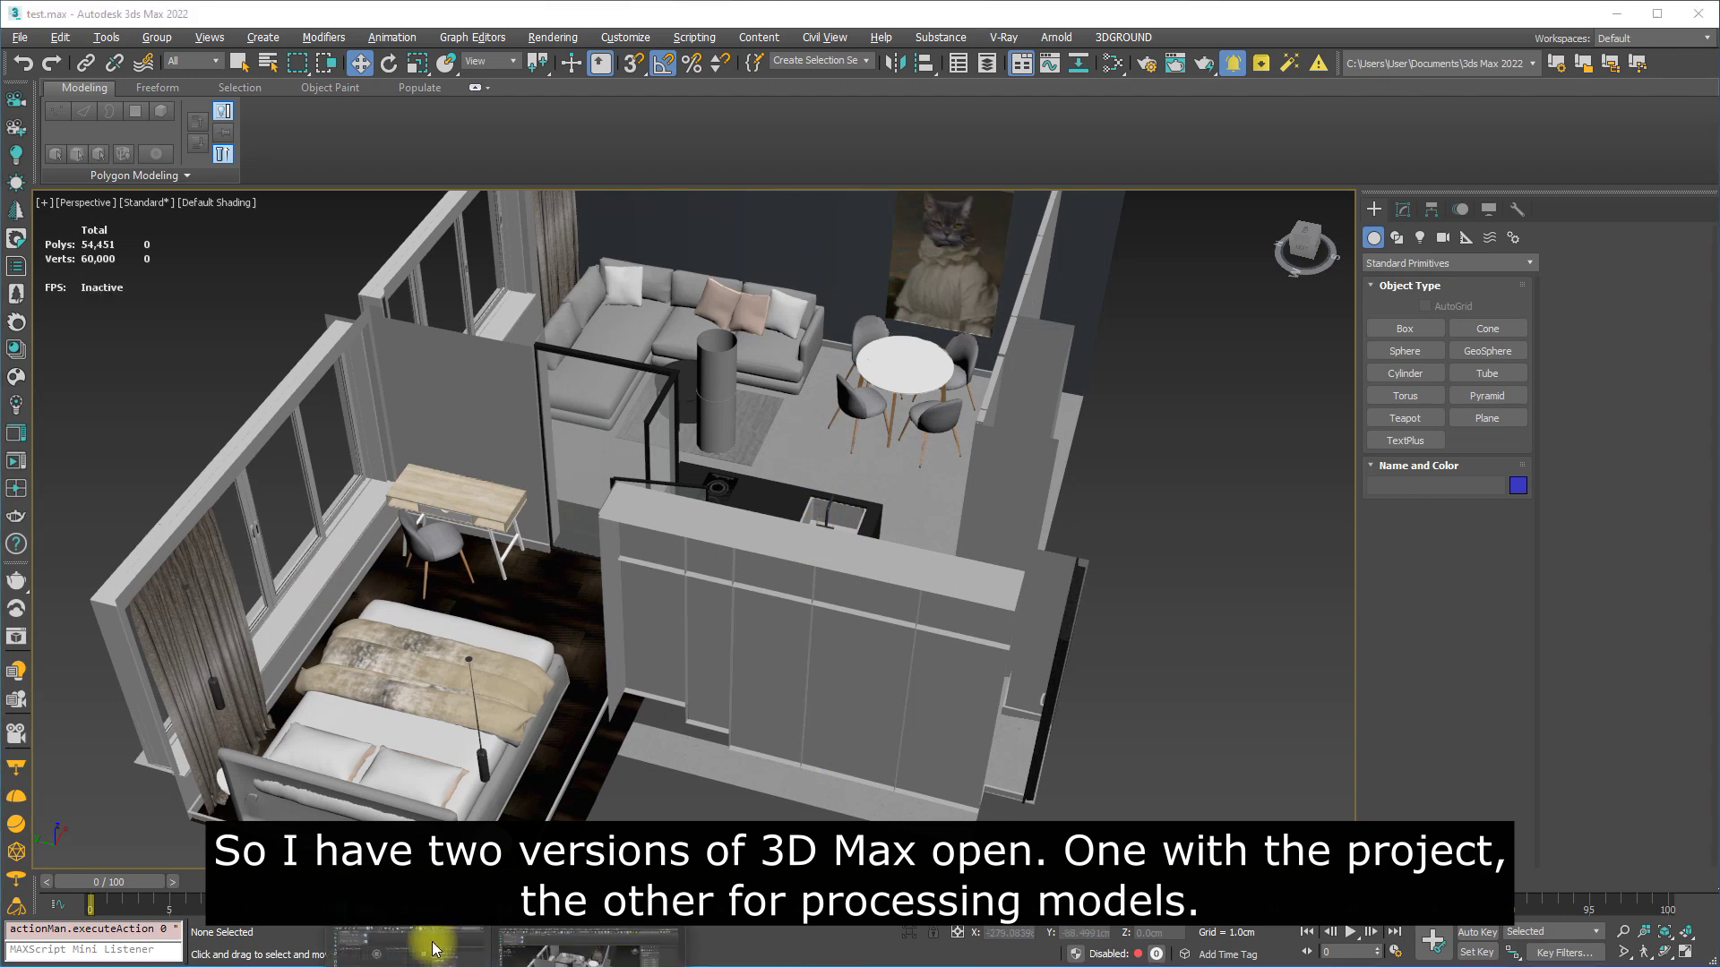
# Switch to the empty second 3ds Max session, open "Pro Display XDR by Apple 2011.max" there and maximize its window.
pyautogui.click(433, 941)
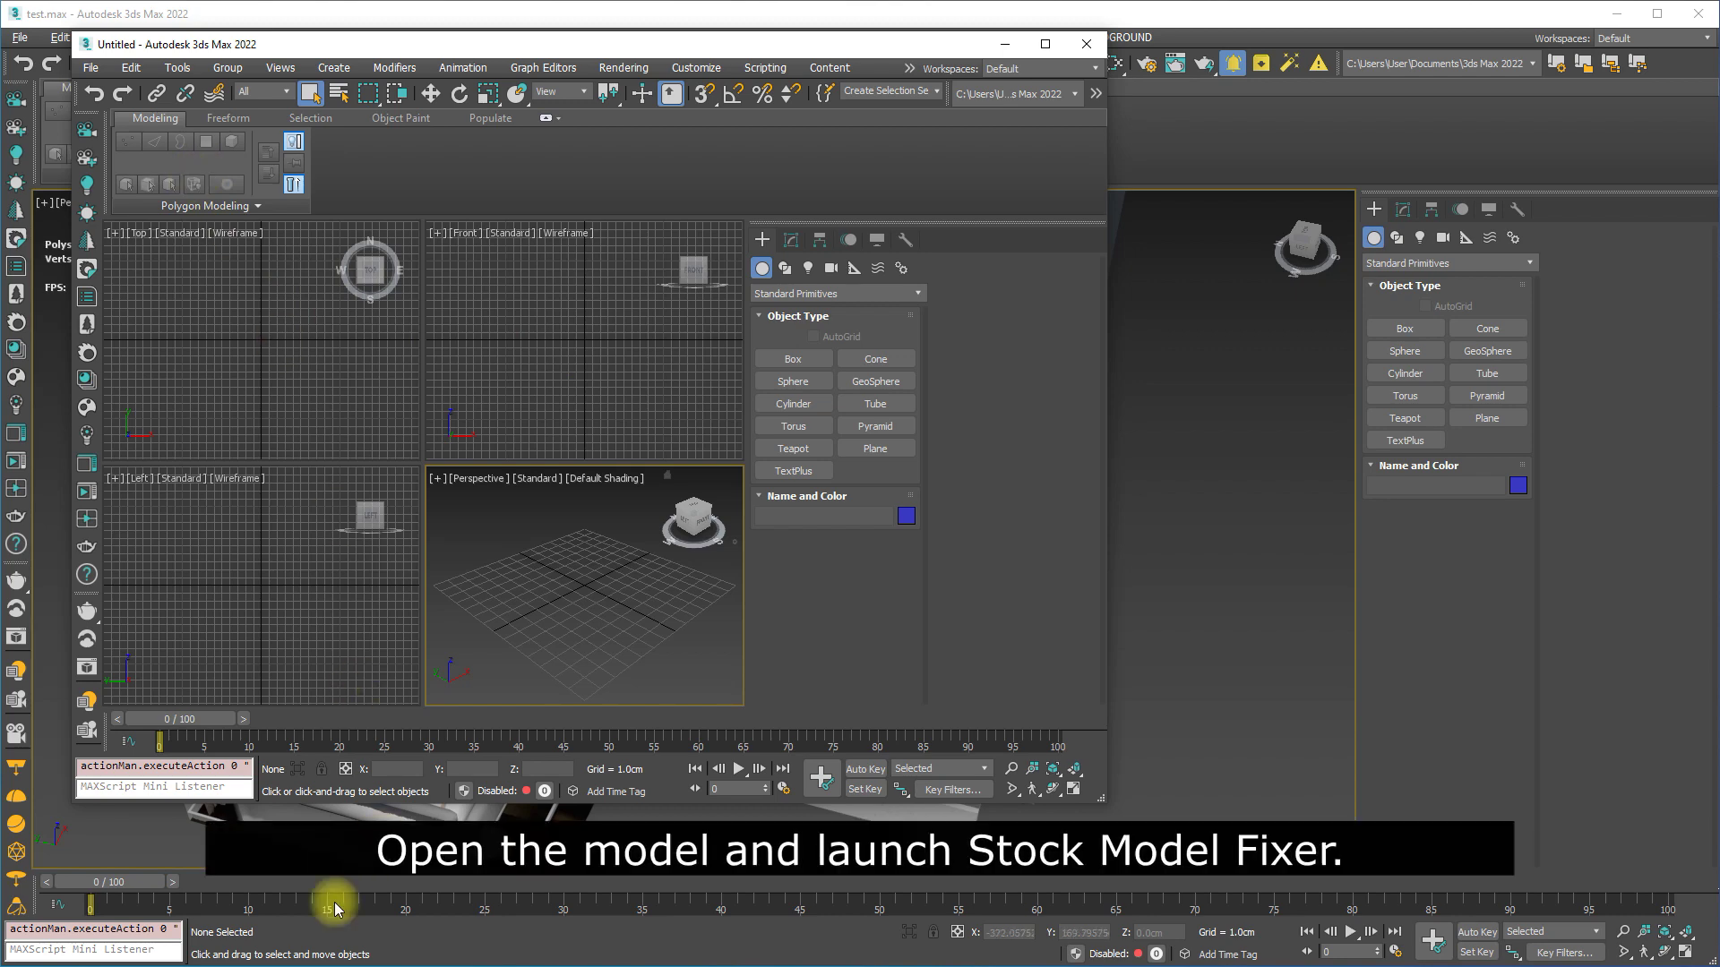
pyautogui.click(548, 964)
pyautogui.moveTo(526, 334); pyautogui.dragTo(295, 614)
pyautogui.click(309, 619)
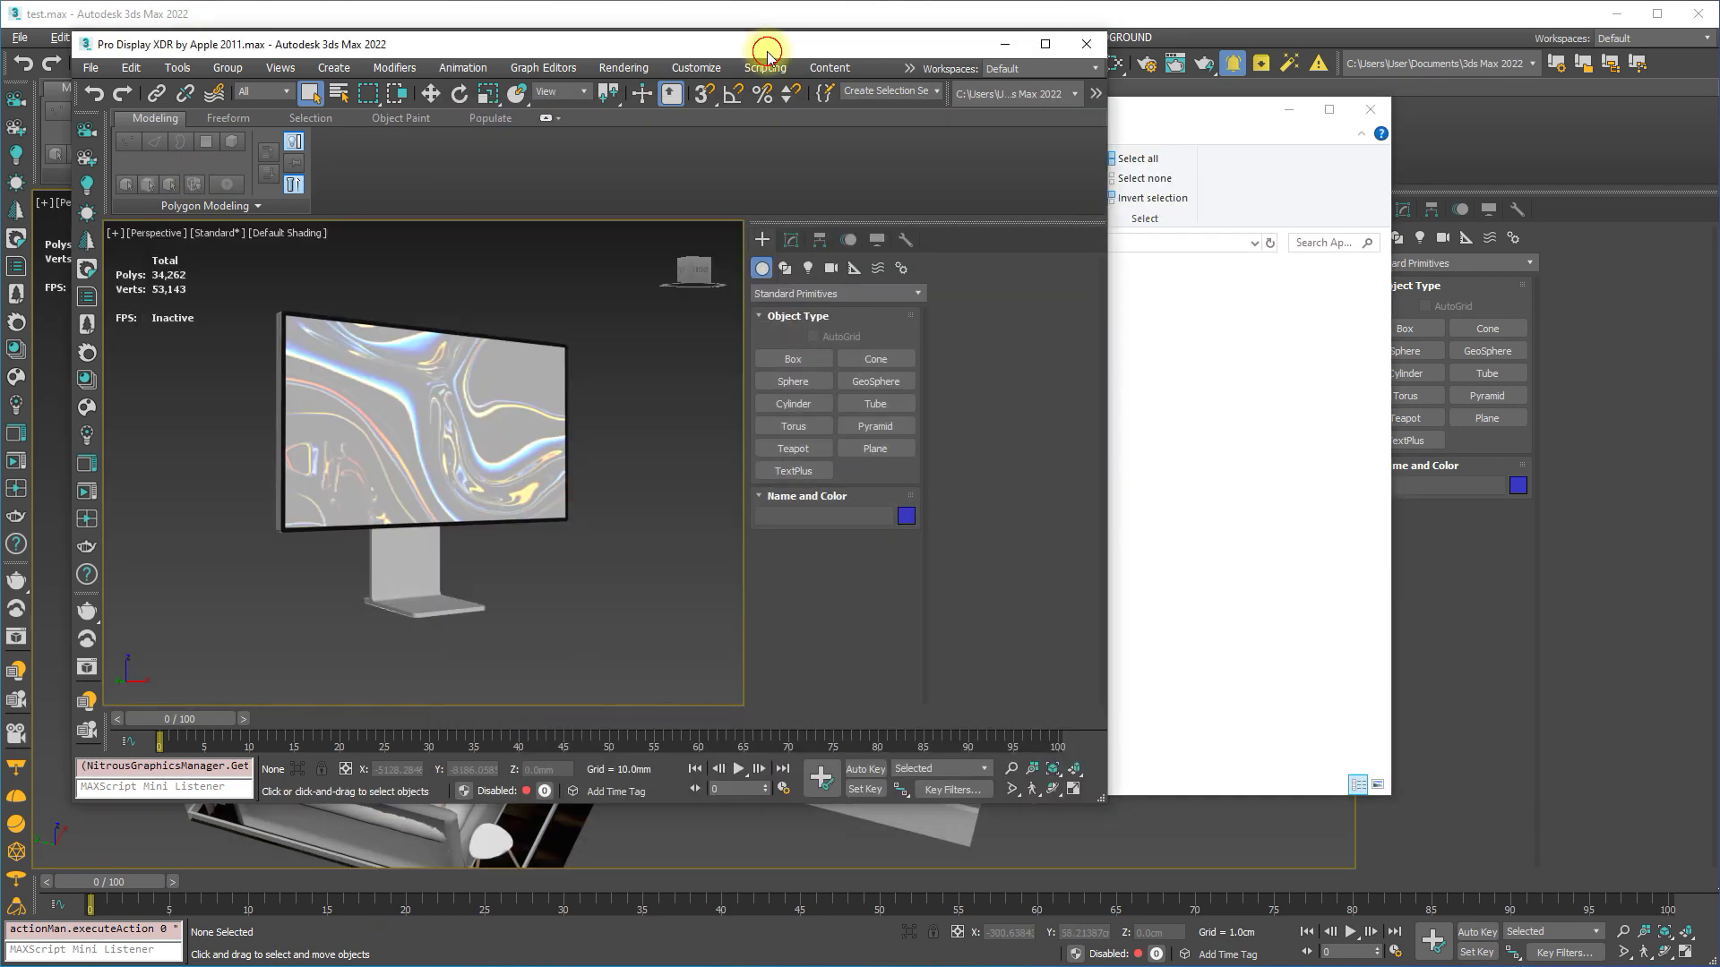
pyautogui.doubleClick(767, 45)
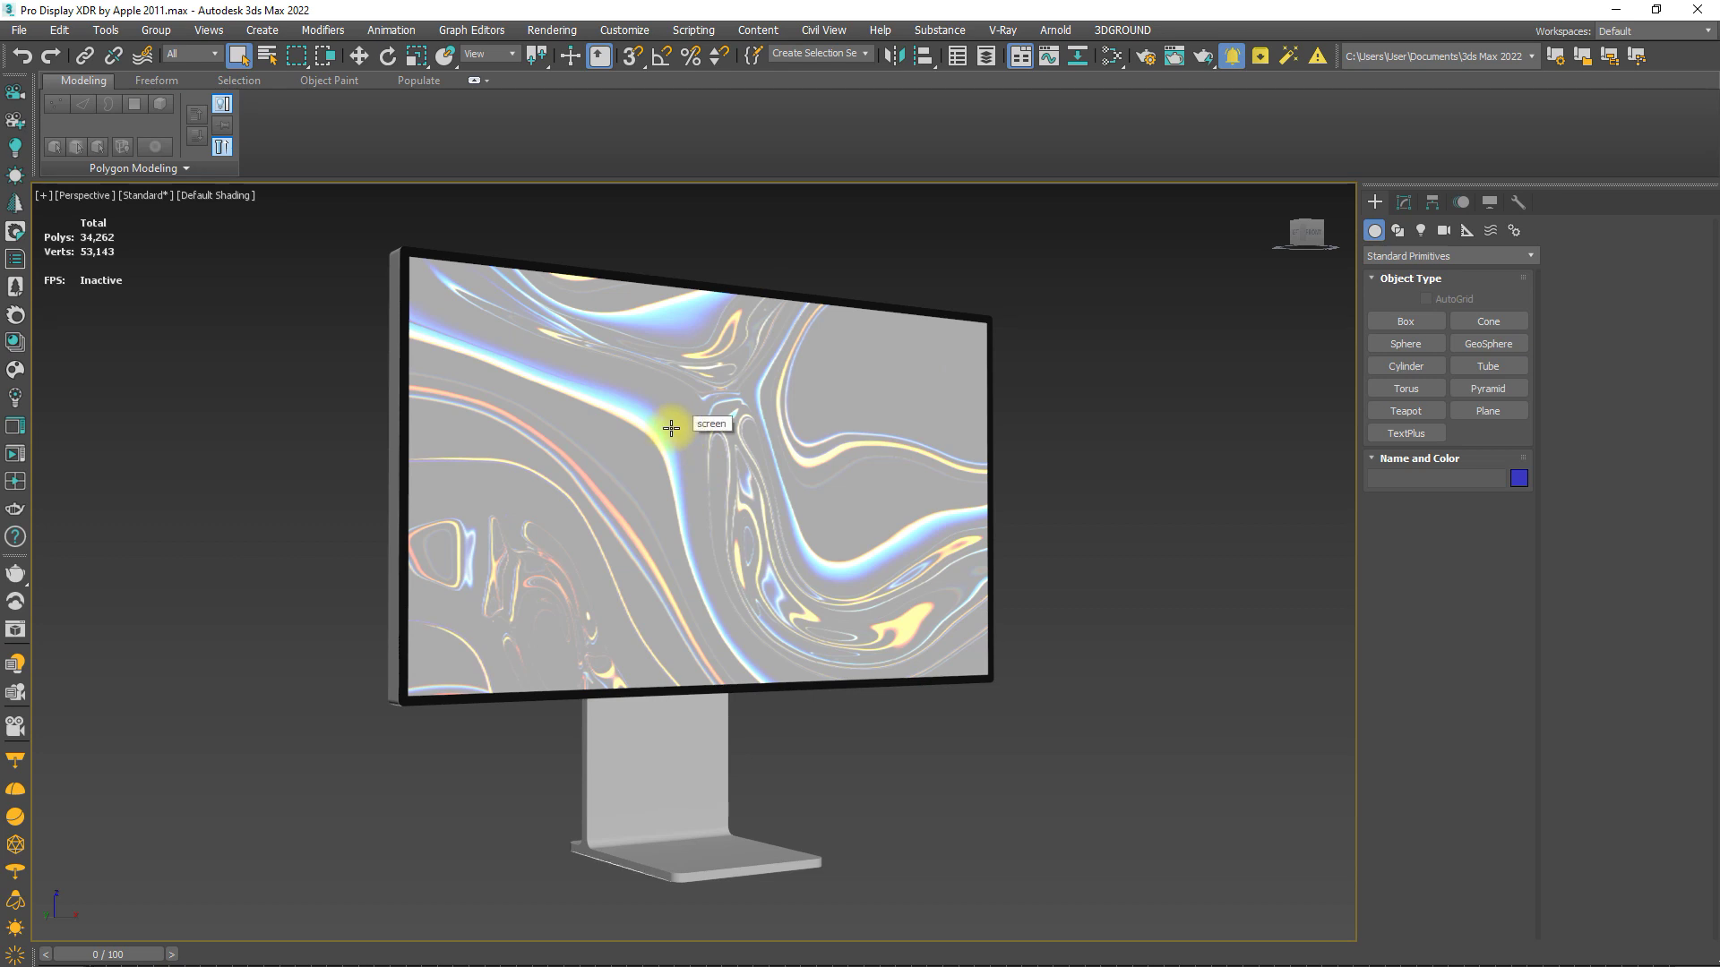
# Launch Stock Model Fixer and apply all of its checked file cleanup options to the monitor model.
pyautogui.click(1290, 59)
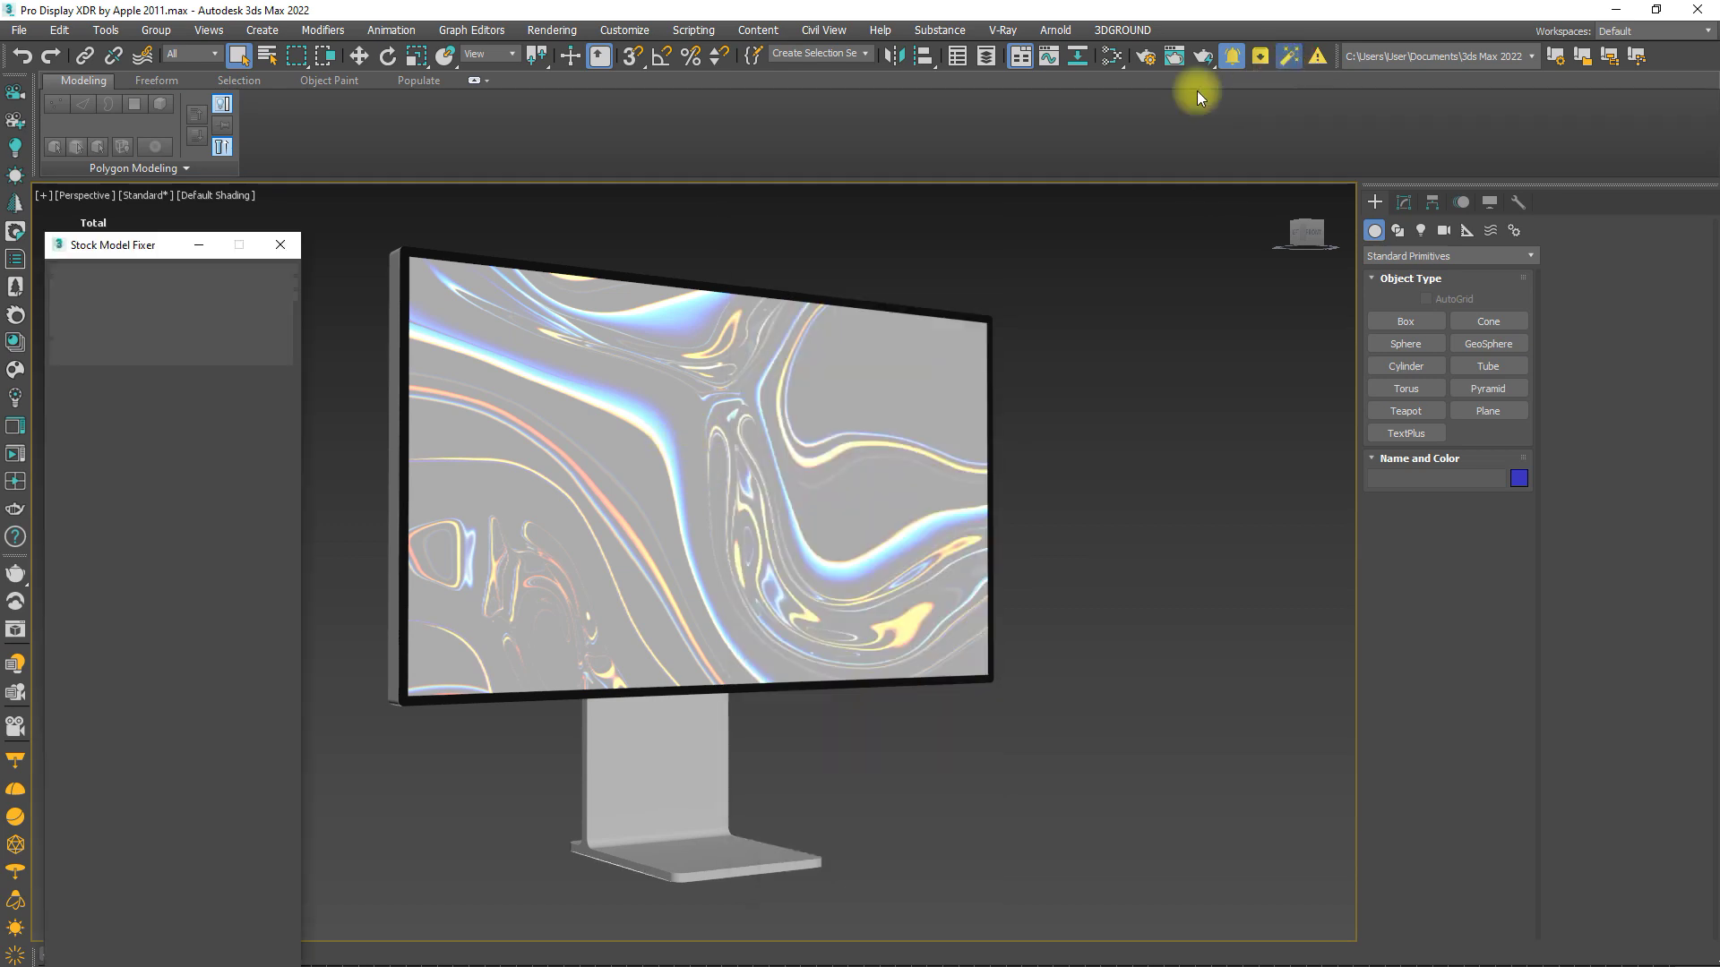
pyautogui.scroll(-5, 591, 487)
pyautogui.keyDown('alt'); pyautogui.moveTo(588, 490); pyautogui.dragTo(635, 550, button='middle'); pyautogui.keyUp('alt')
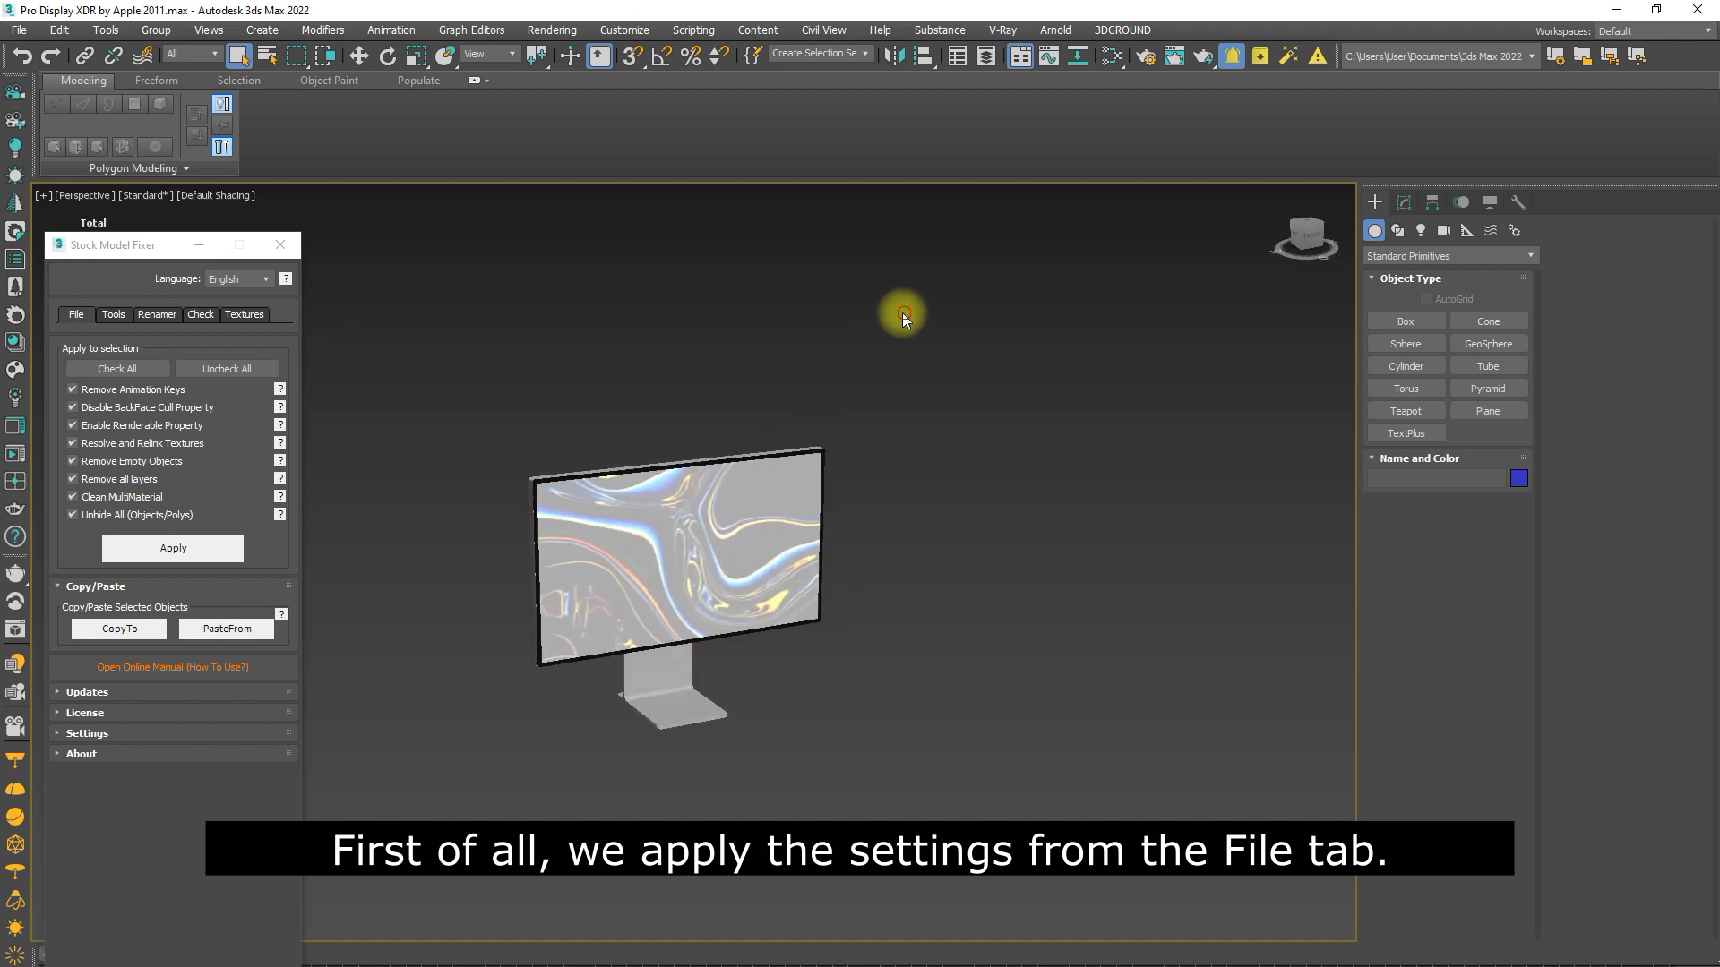
pyautogui.click(169, 552)
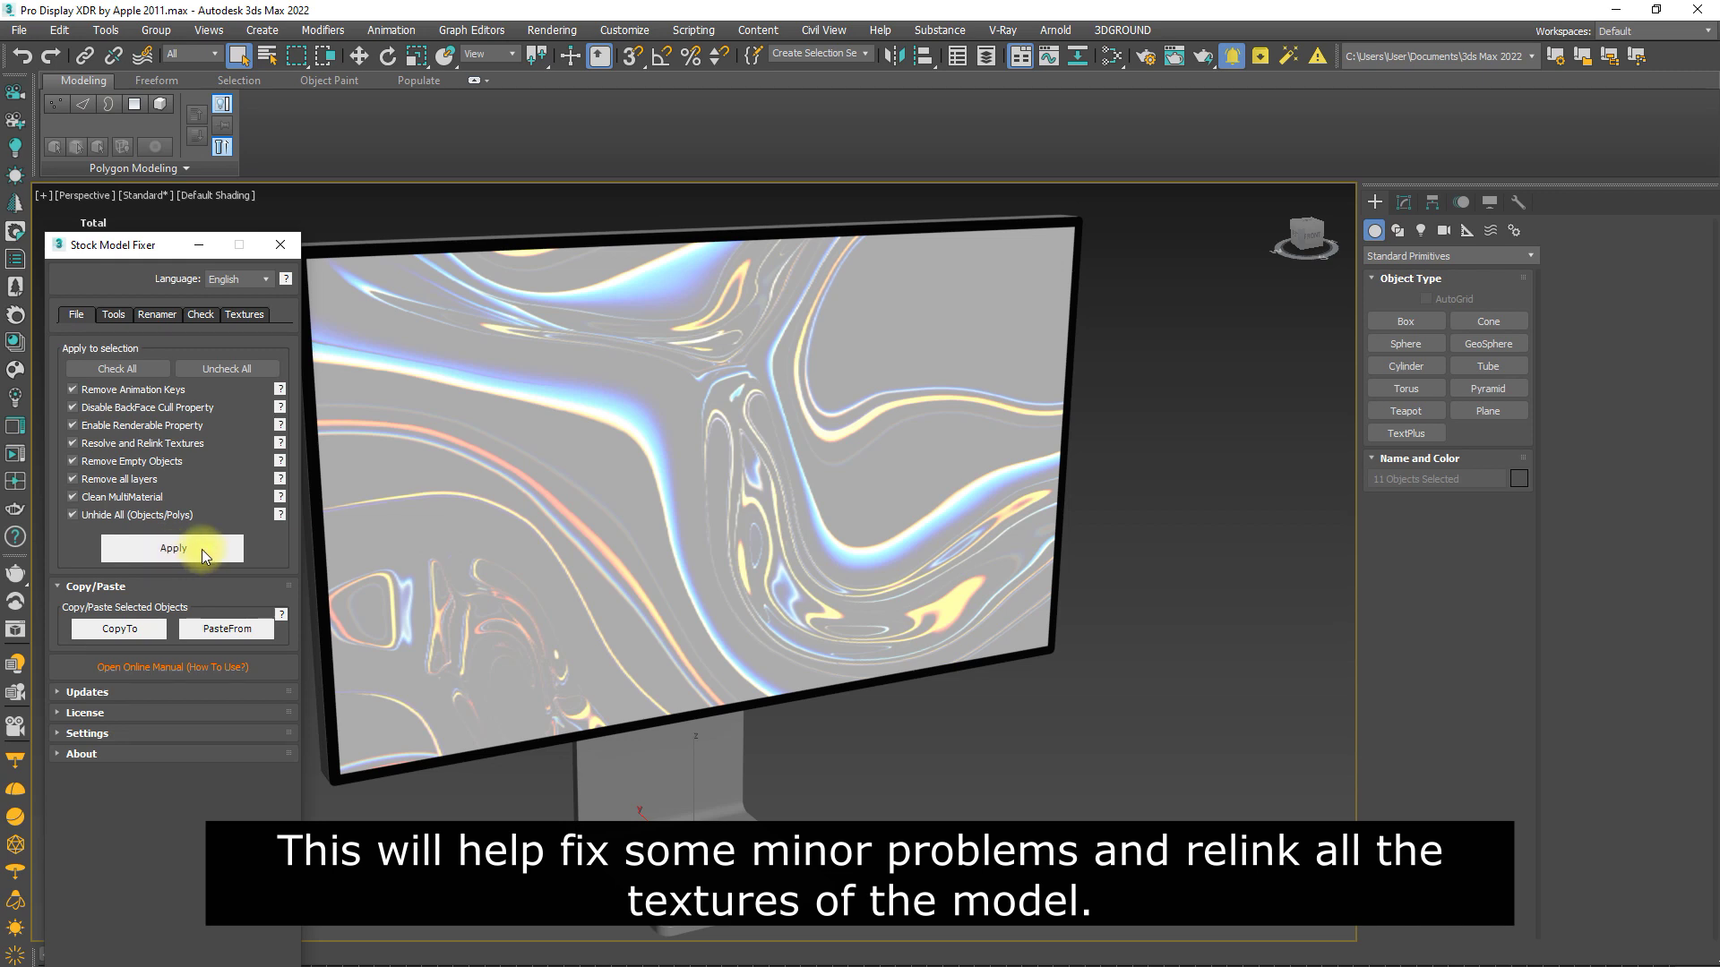
# Select all parts of the monitor model and ungroup them with the script's tools.
pyautogui.click(118, 315)
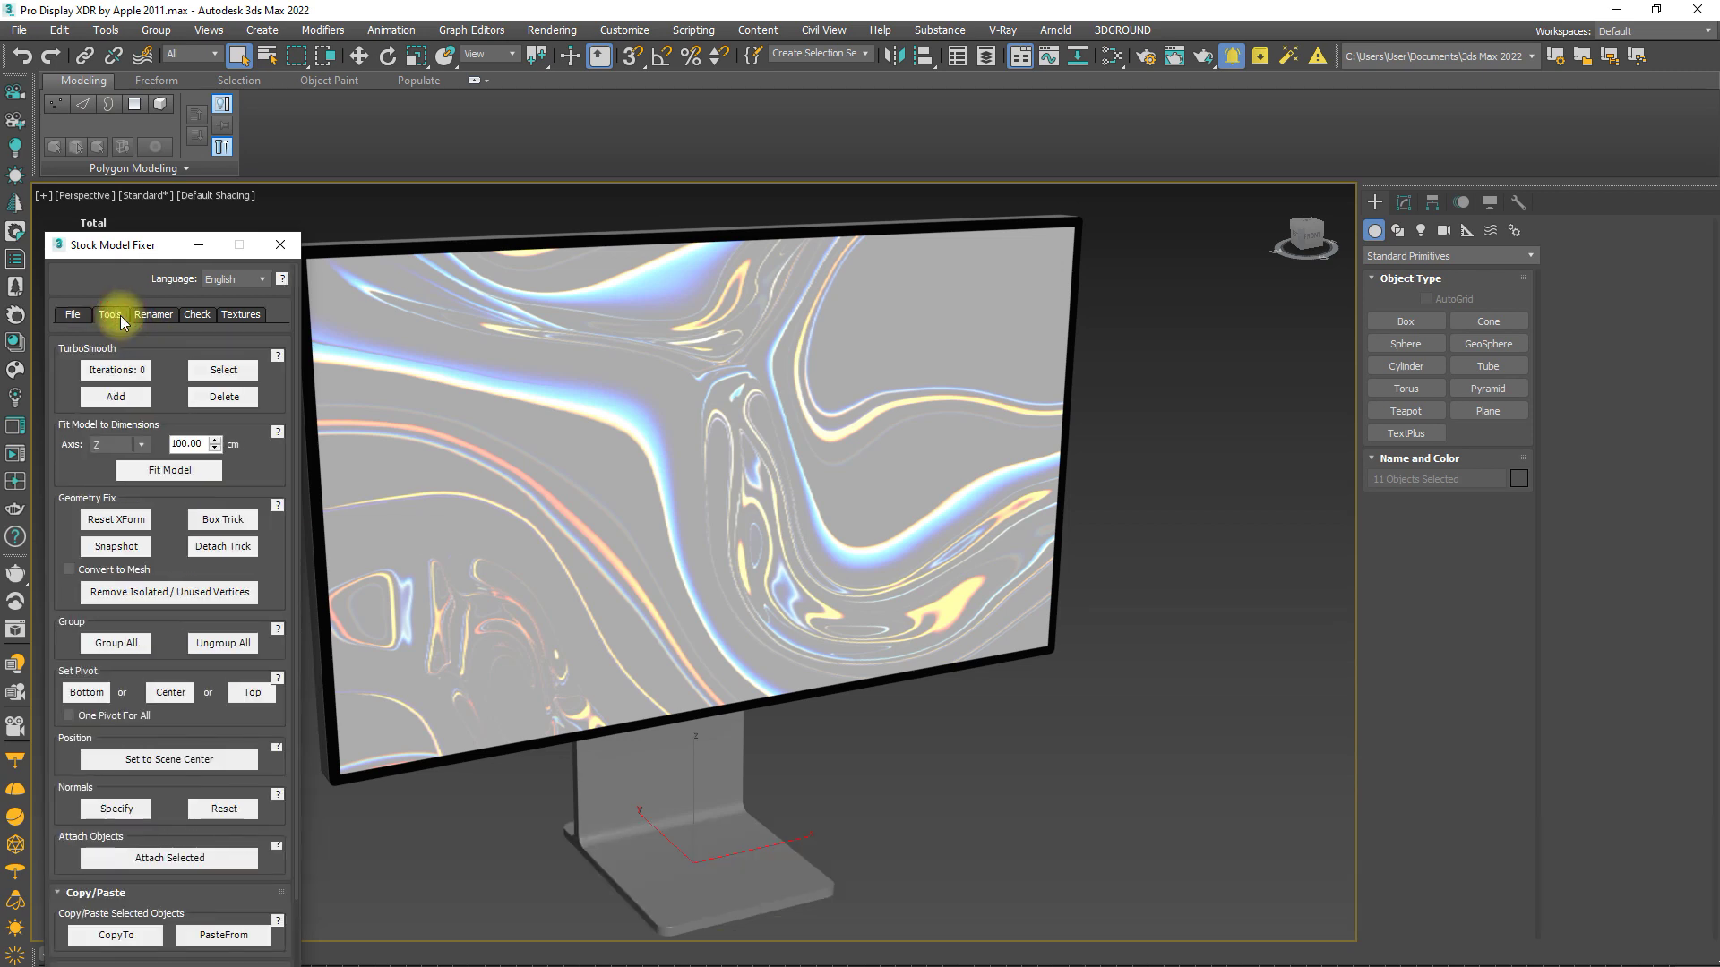
pyautogui.moveTo(713, 491); pyautogui.dragTo(787, 495, button='middle')
pyautogui.scroll(-5, 787, 495)
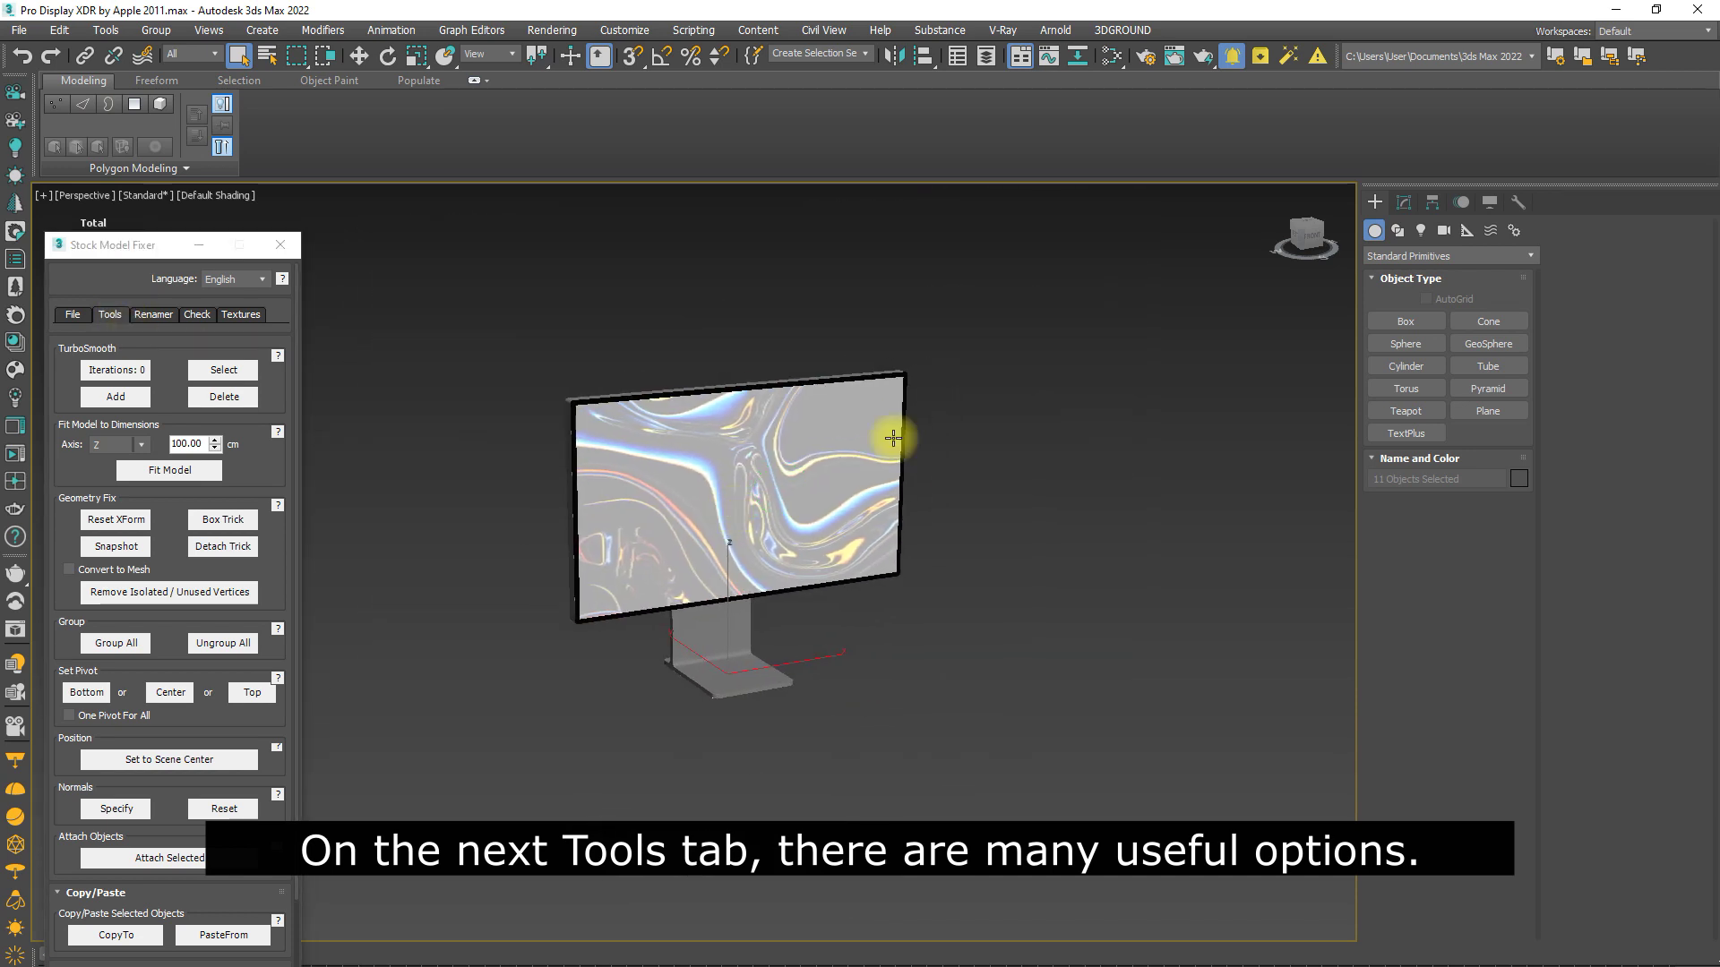
pyautogui.click(1025, 277)
pyautogui.hotkey('ctrl', 'a')
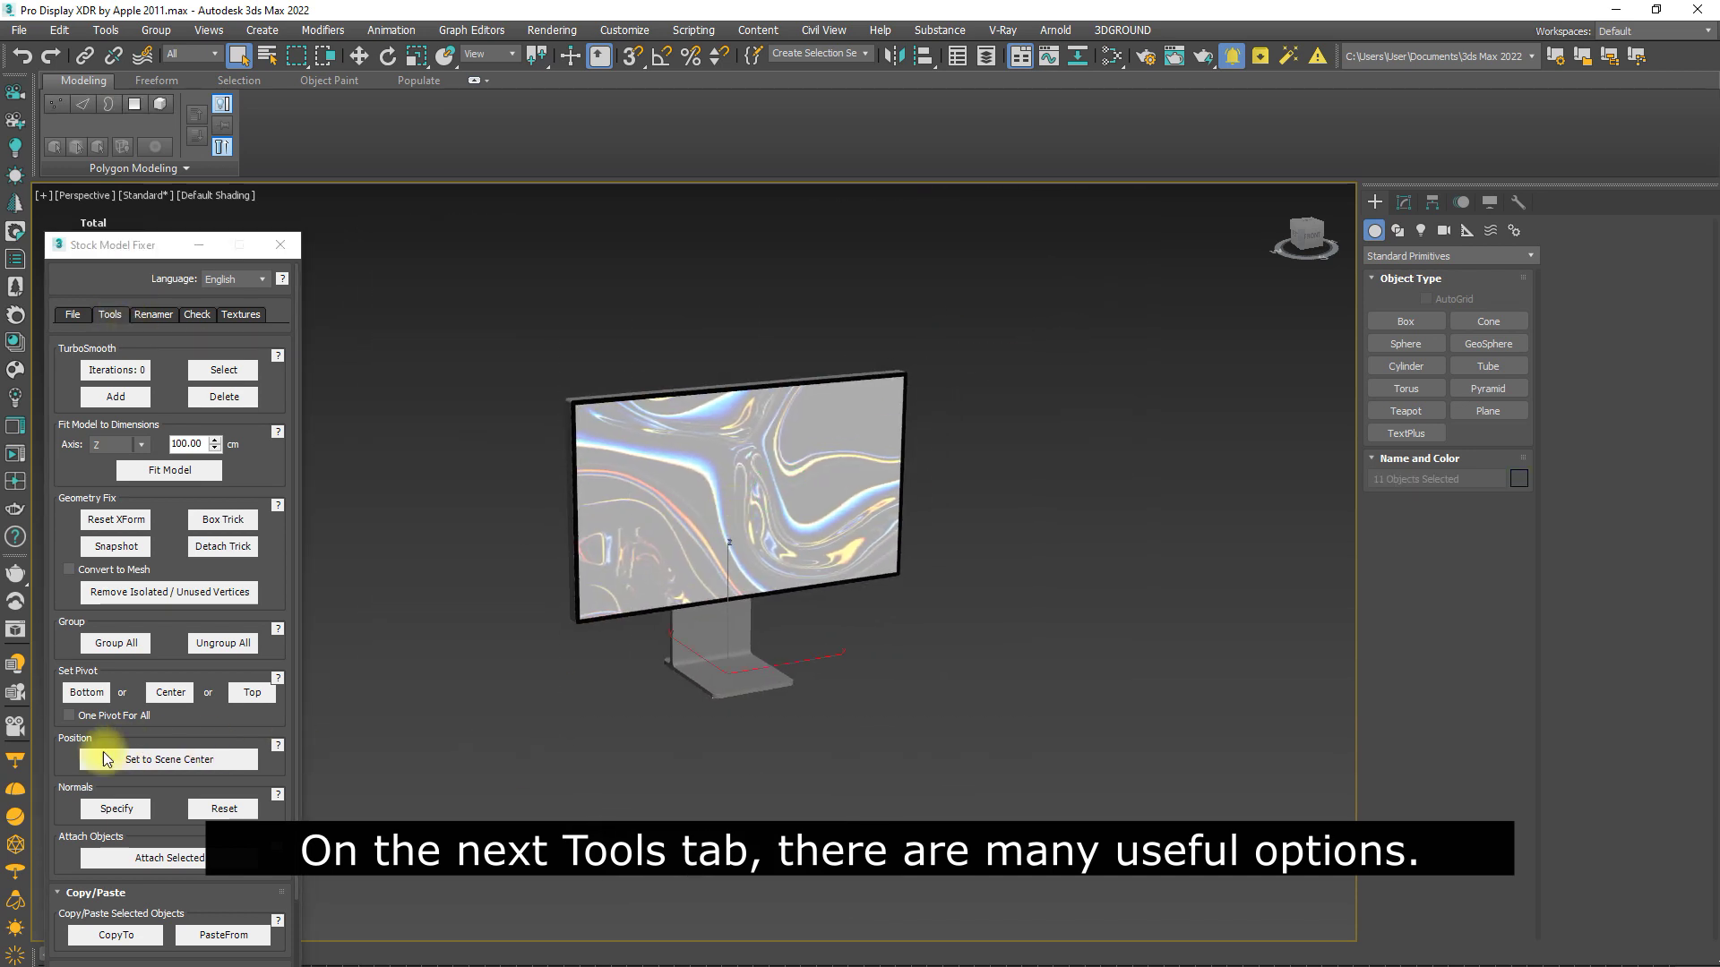
pyautogui.click(222, 645)
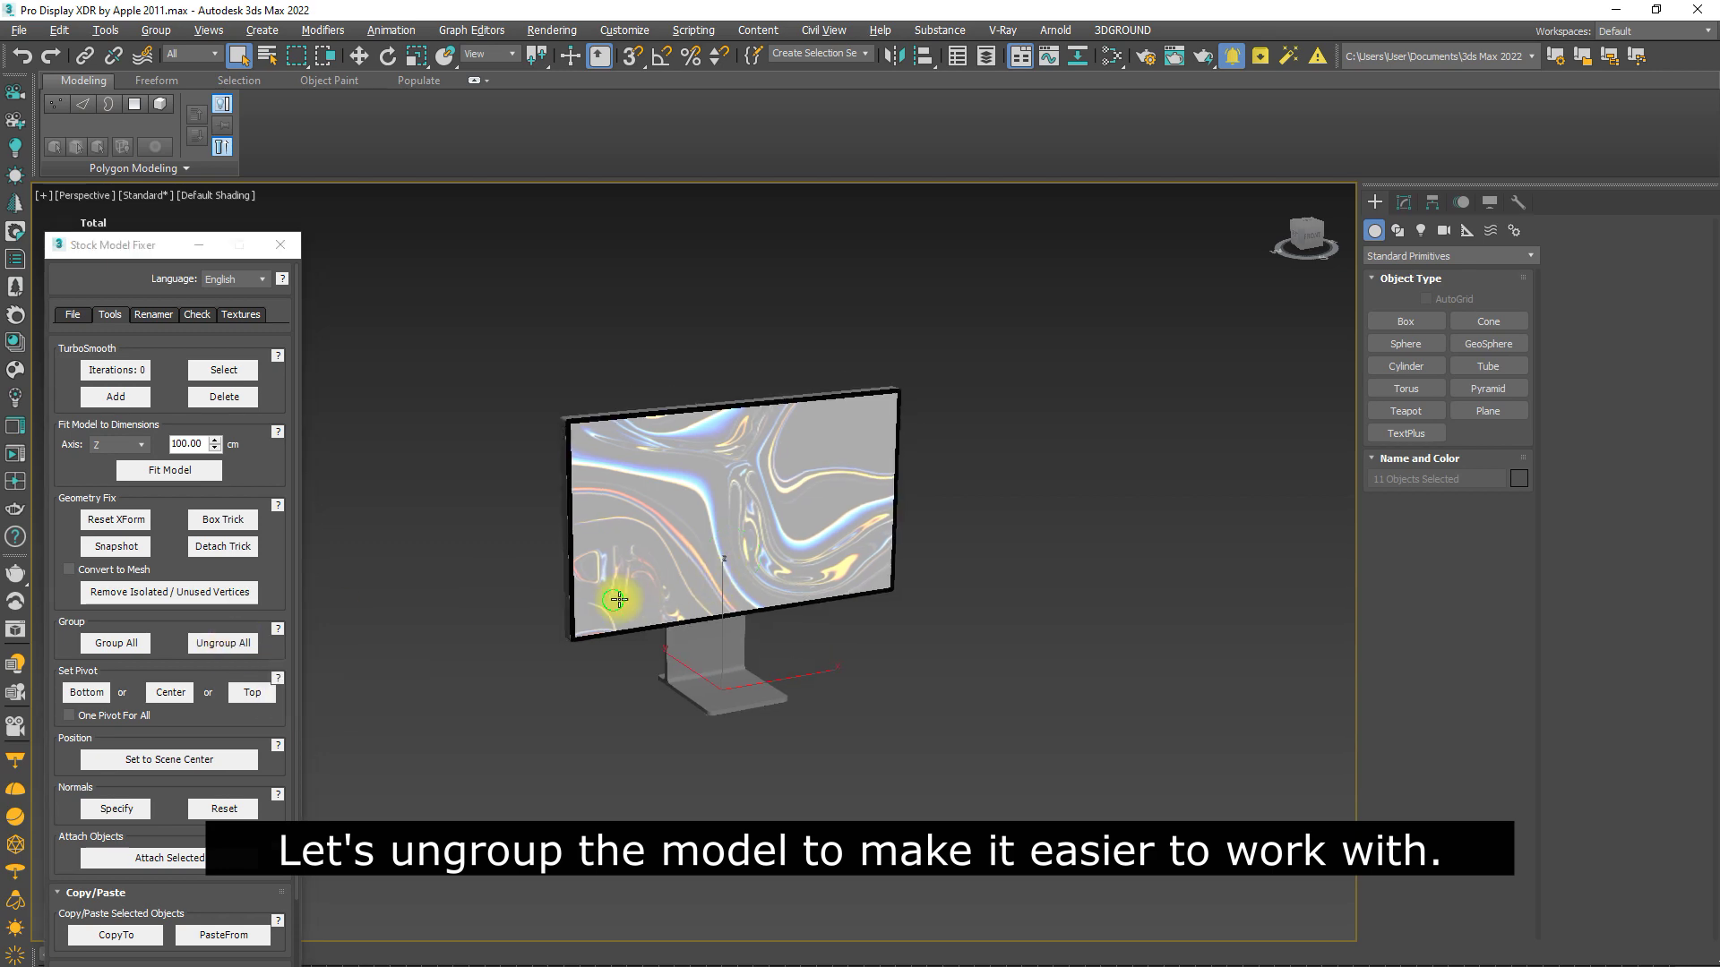
# Examine the perforated back of the monitor up close and display its edged faces.
pyautogui.keyDown('alt'); pyautogui.moveTo(614, 595); pyautogui.dragTo(881, 584, button='middle'); pyautogui.keyUp('alt')
pyautogui.scroll(8, 557, 404)
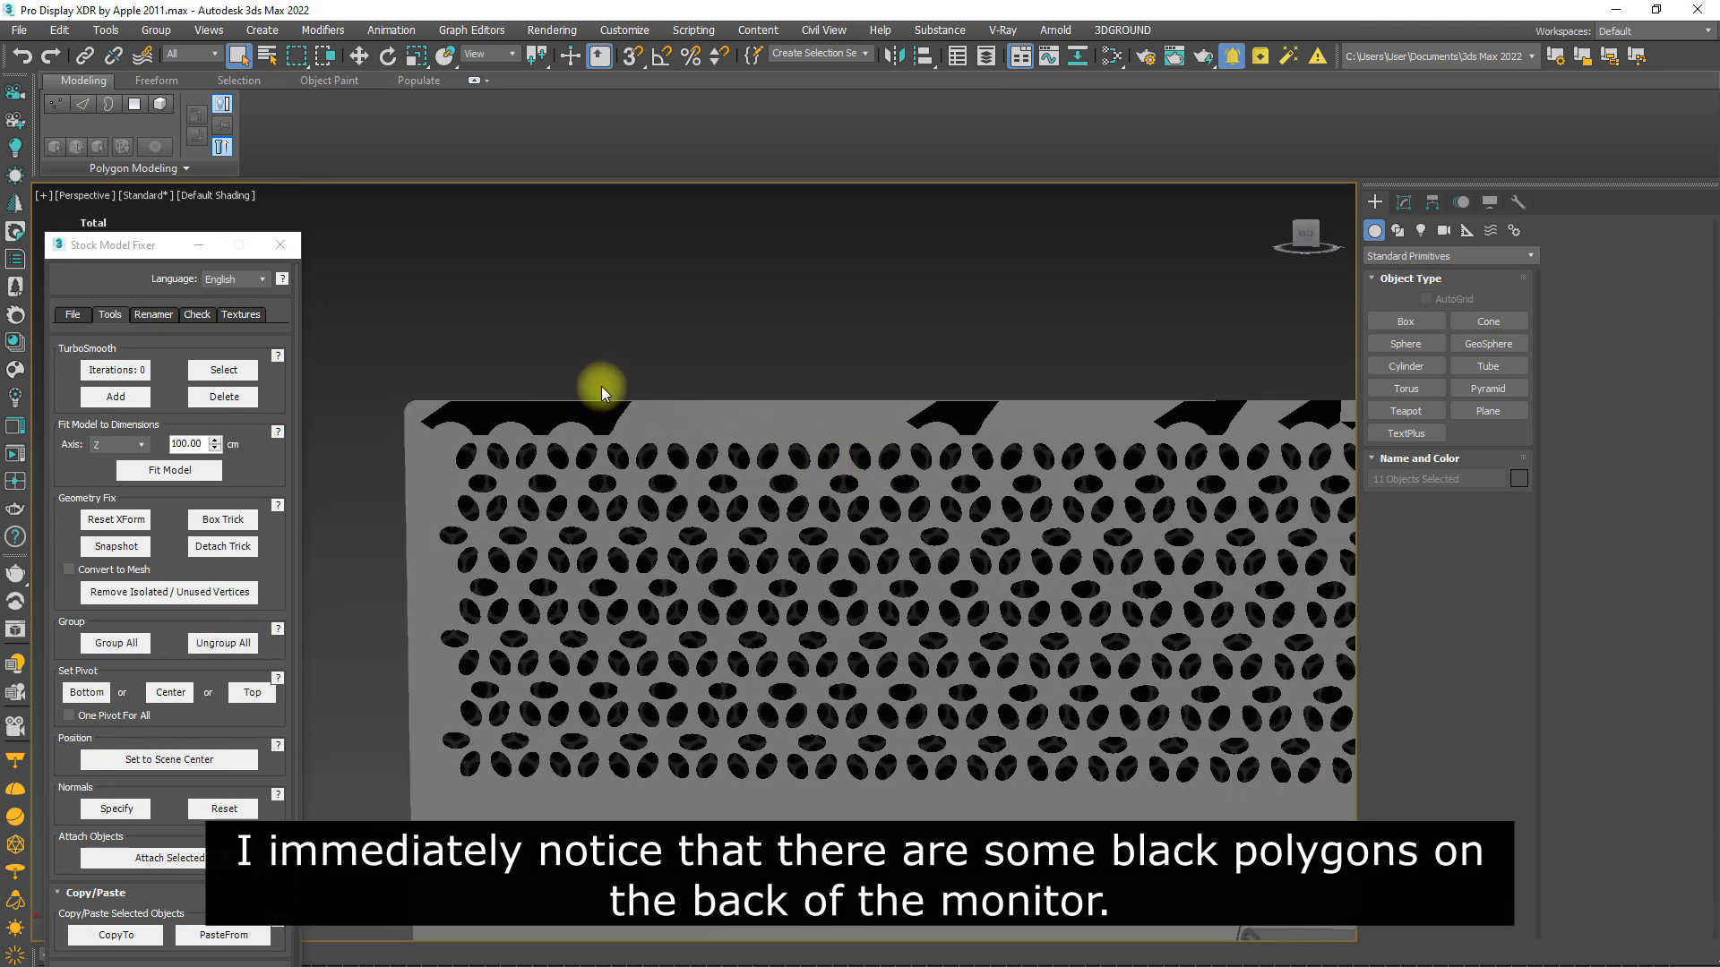
pyautogui.scroll(-7, 804, 519)
pyautogui.moveTo(1001, 633); pyautogui.dragTo(802, 495, button='middle')
pyautogui.scroll(7, 806, 500)
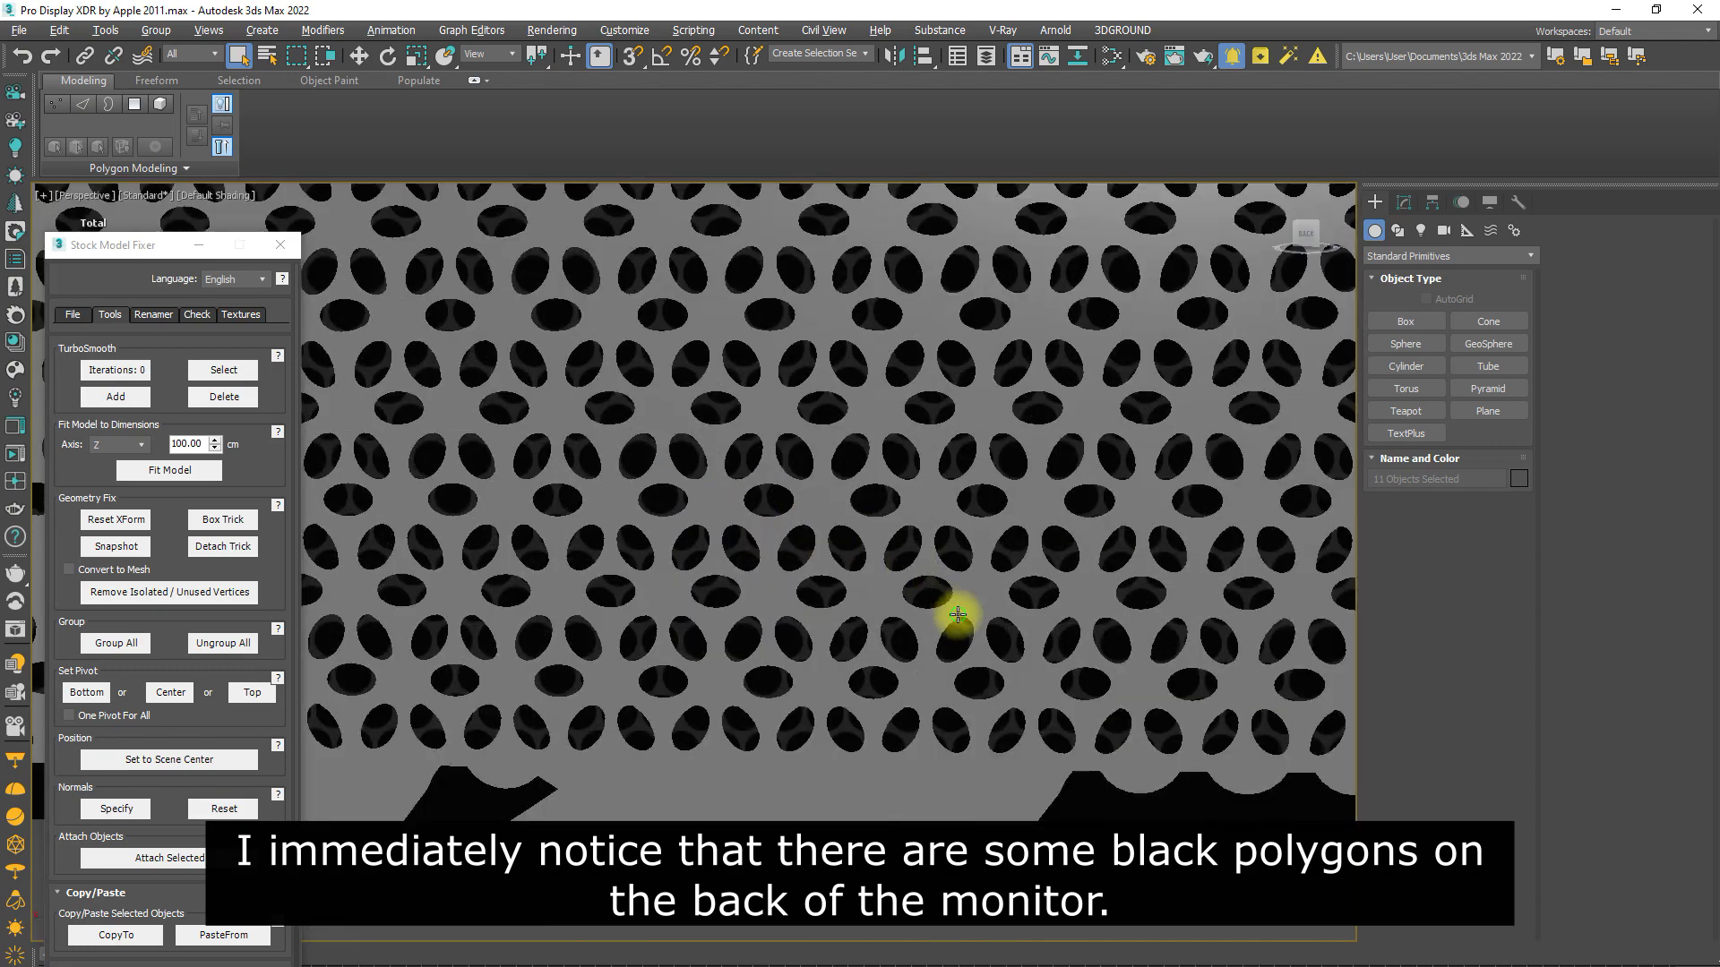
pyautogui.keyDown('alt'); pyautogui.moveTo(956, 614); pyautogui.dragTo(817, 573, button='middle'); pyautogui.keyUp('alt')
pyautogui.scroll(-3, 844, 612)
pyautogui.scroll(-8, 844, 612)
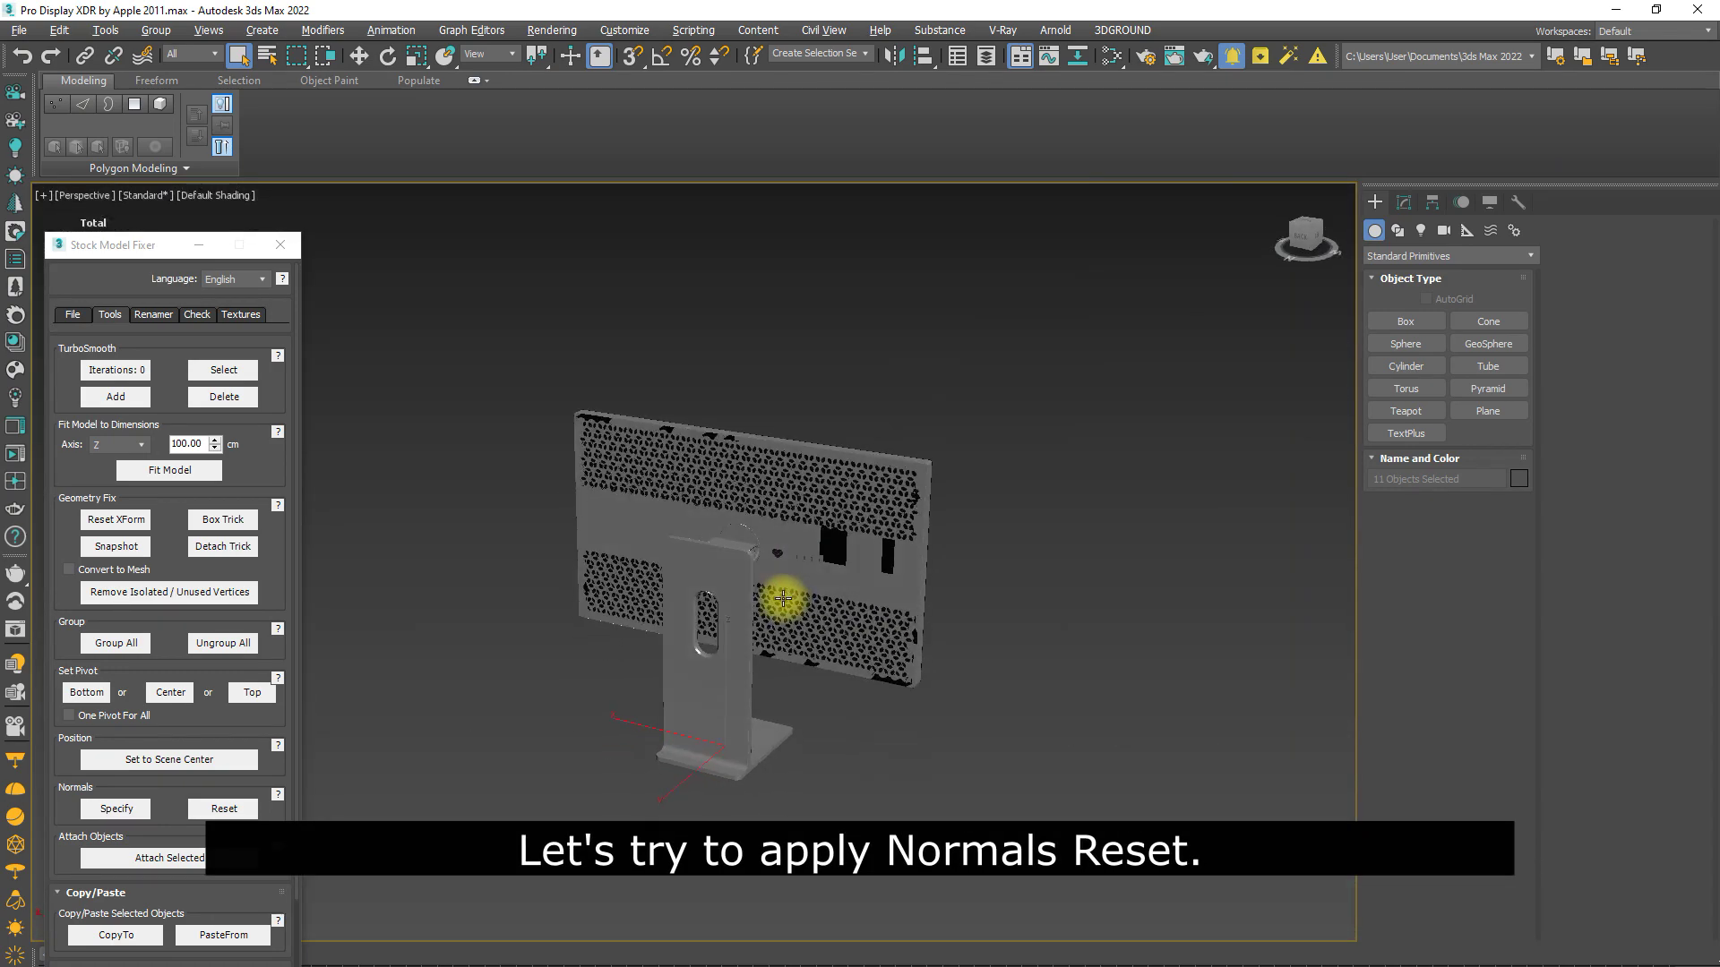
pyautogui.press('F4')
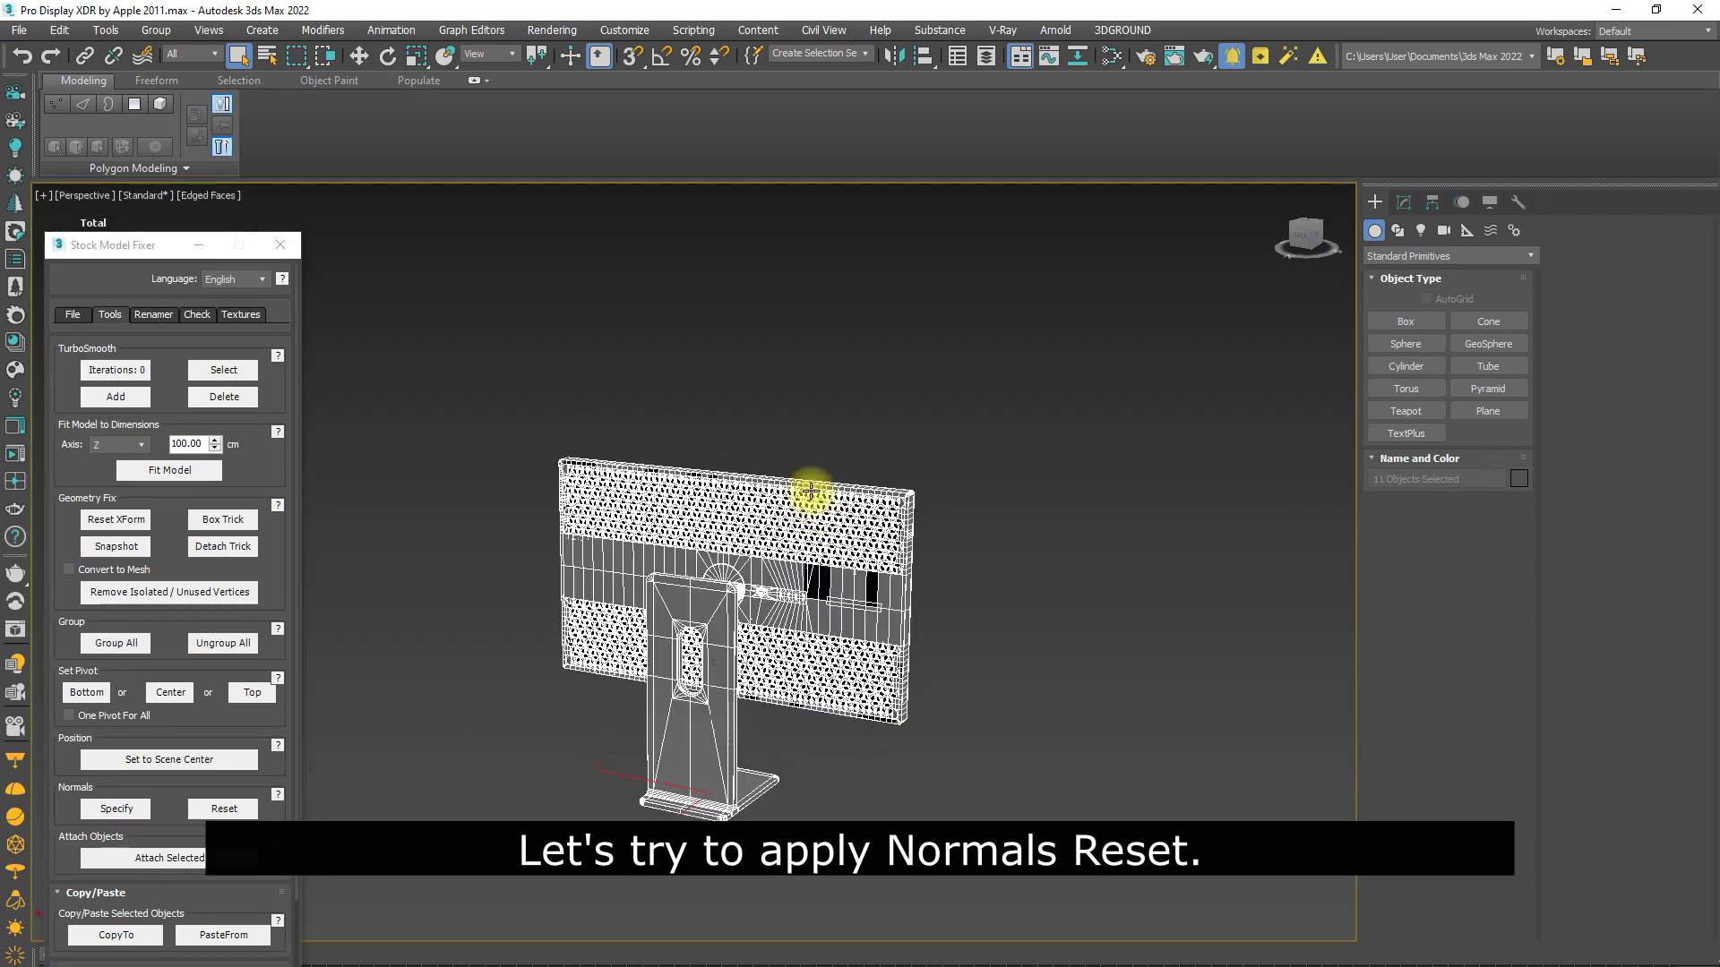
# Reset the normals of the monitor's perforated back panel and inspect the surface with edged faces hidden.
pyautogui.scroll(6, 822, 492)
pyautogui.click(874, 477)
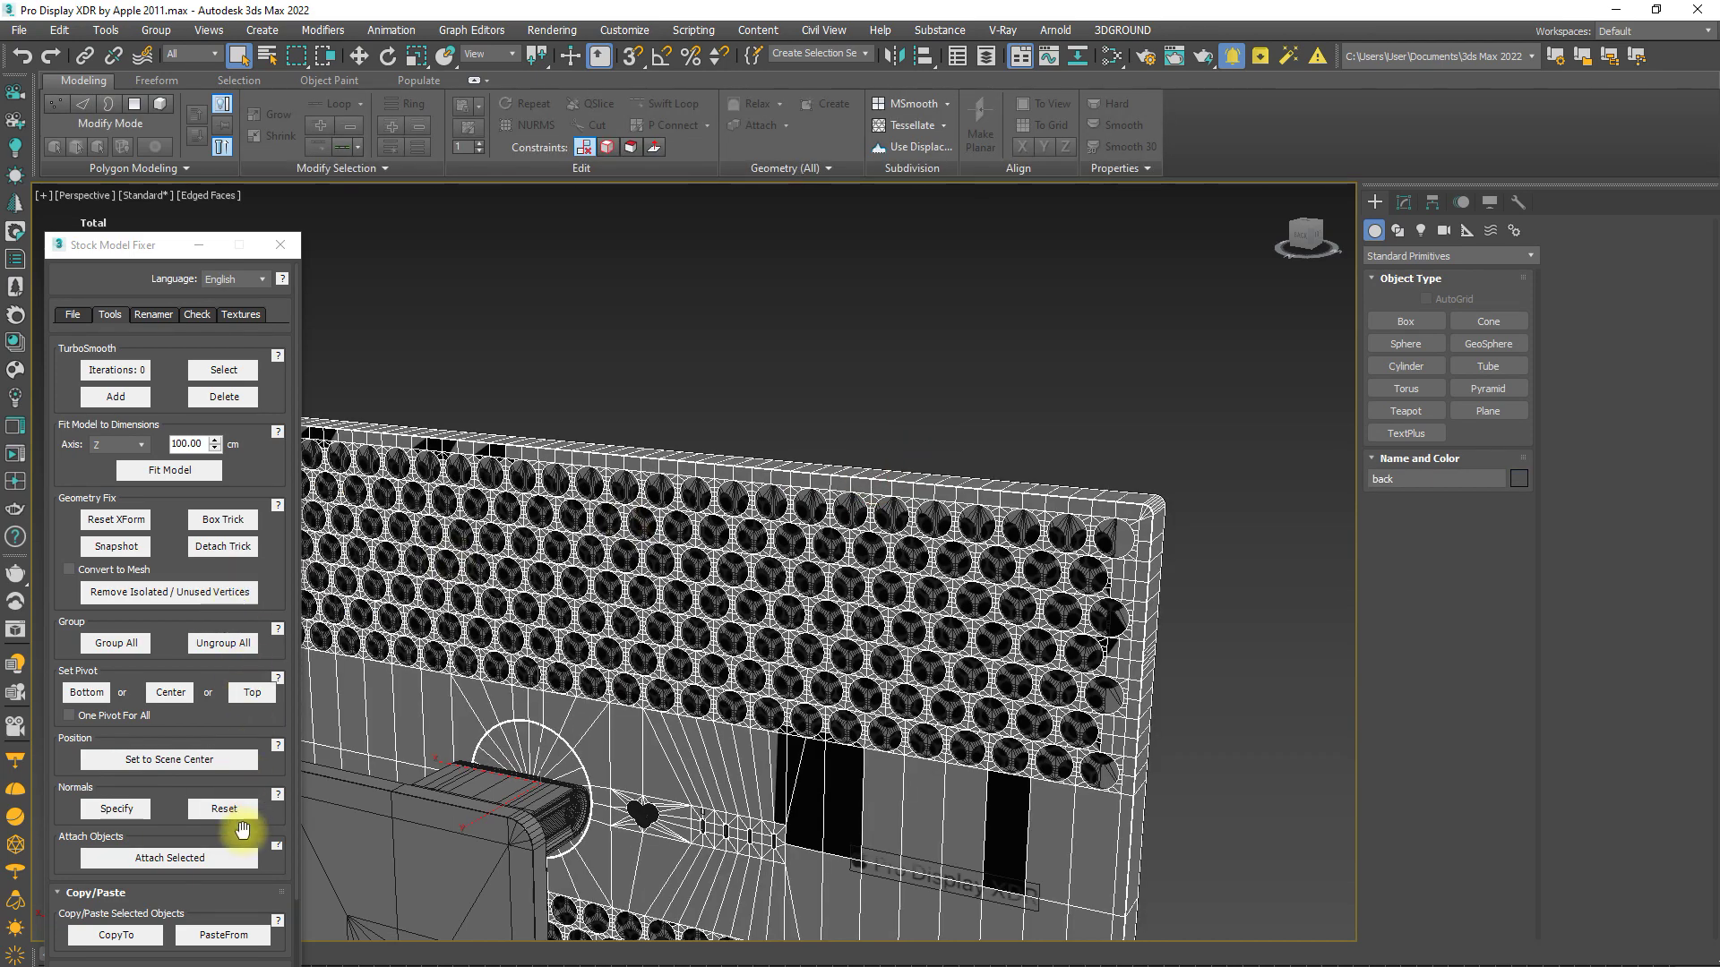
pyautogui.click(224, 809)
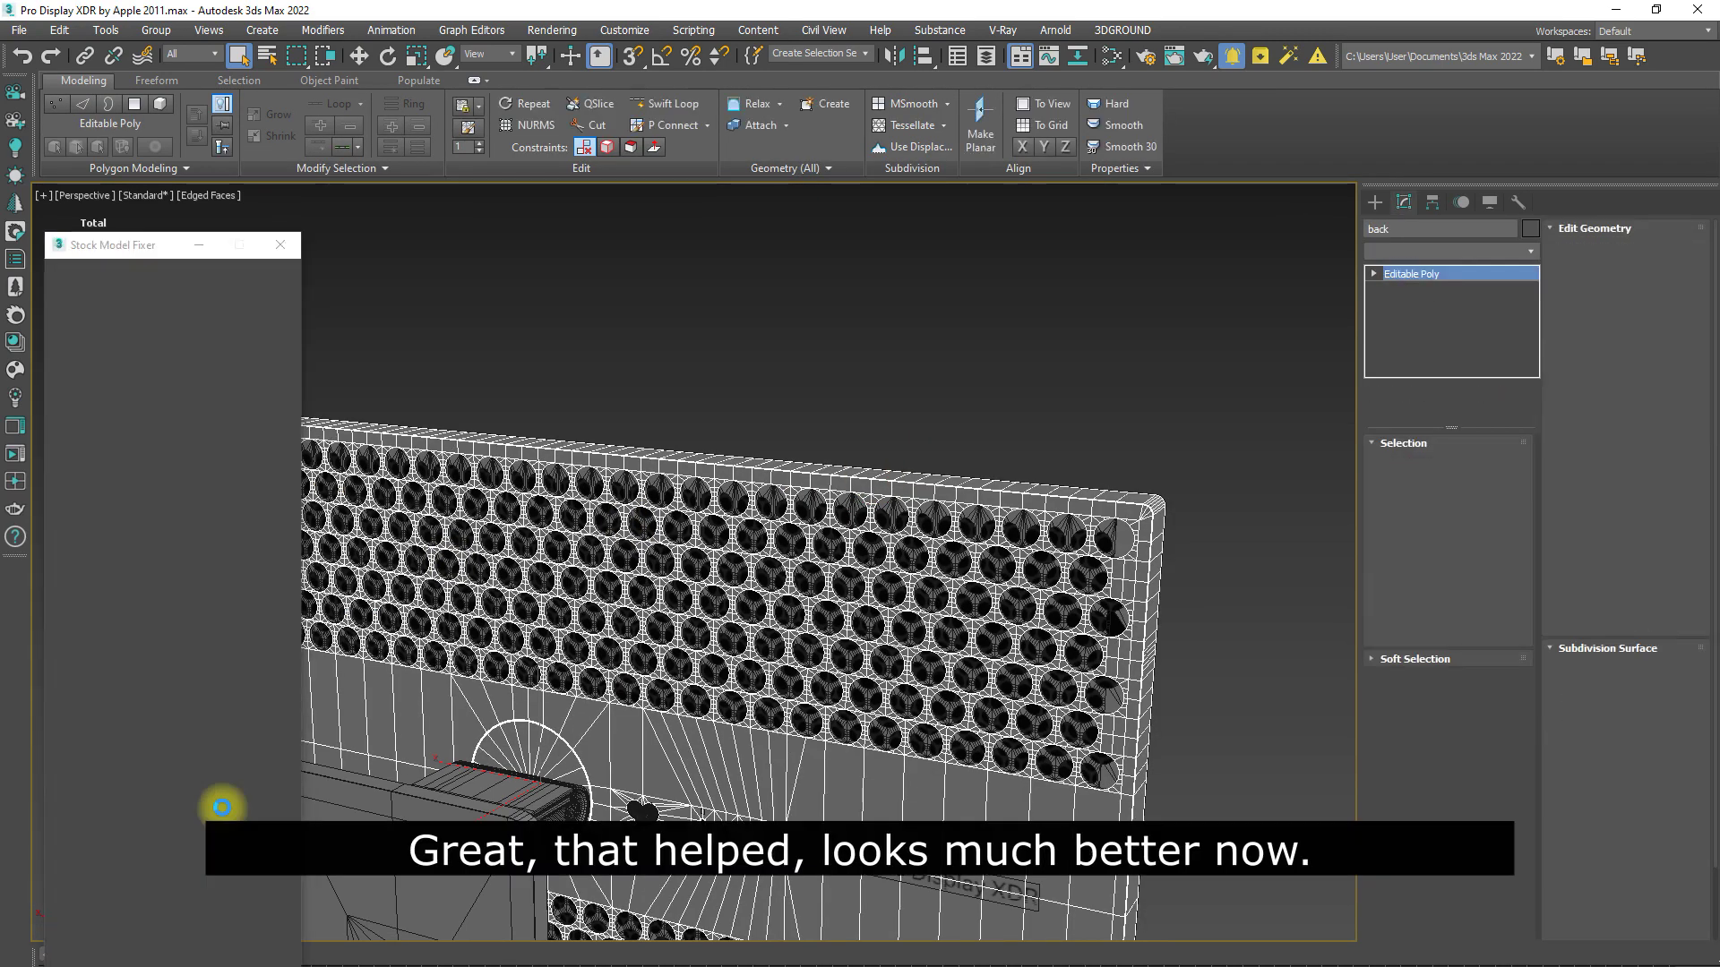
pyautogui.scroll(-4, 898, 564)
pyautogui.keyDown('alt'); pyautogui.moveTo(897, 564); pyautogui.dragTo(949, 443, button='middle'); pyautogui.keyUp('alt')
pyautogui.press('F4')
pyautogui.moveTo(910, 641)
pyautogui.keyDown('alt'); pyautogui.mouseDown(button='middle')
pyautogui.moveTo(964, 622)
pyautogui.moveTo(815, 609)
pyautogui.mouseUp(button='middle'); pyautogui.keyUp('alt')
pyautogui.moveTo(815, 609); pyautogui.dragTo(1057, 594, button='middle')
pyautogui.scroll(-4, 1057, 594)
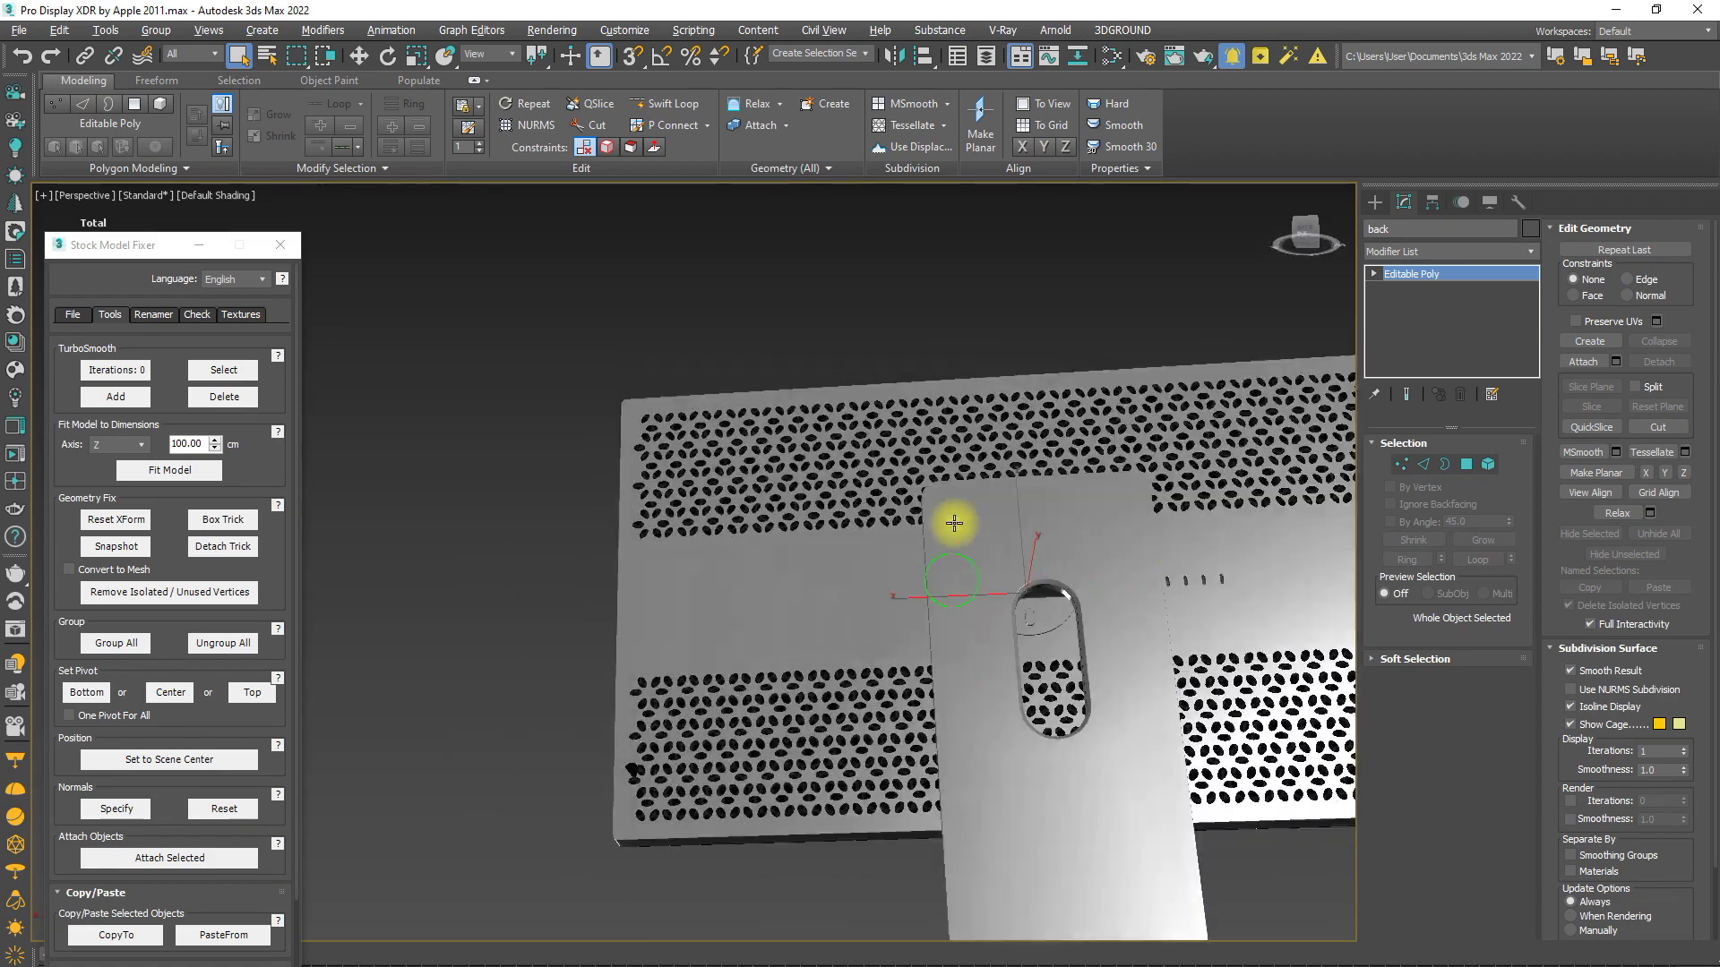
pyautogui.keyDown('alt'); pyautogui.moveTo(949, 519); pyautogui.dragTo(786, 543, button='middle'); pyautogui.keyUp('alt')
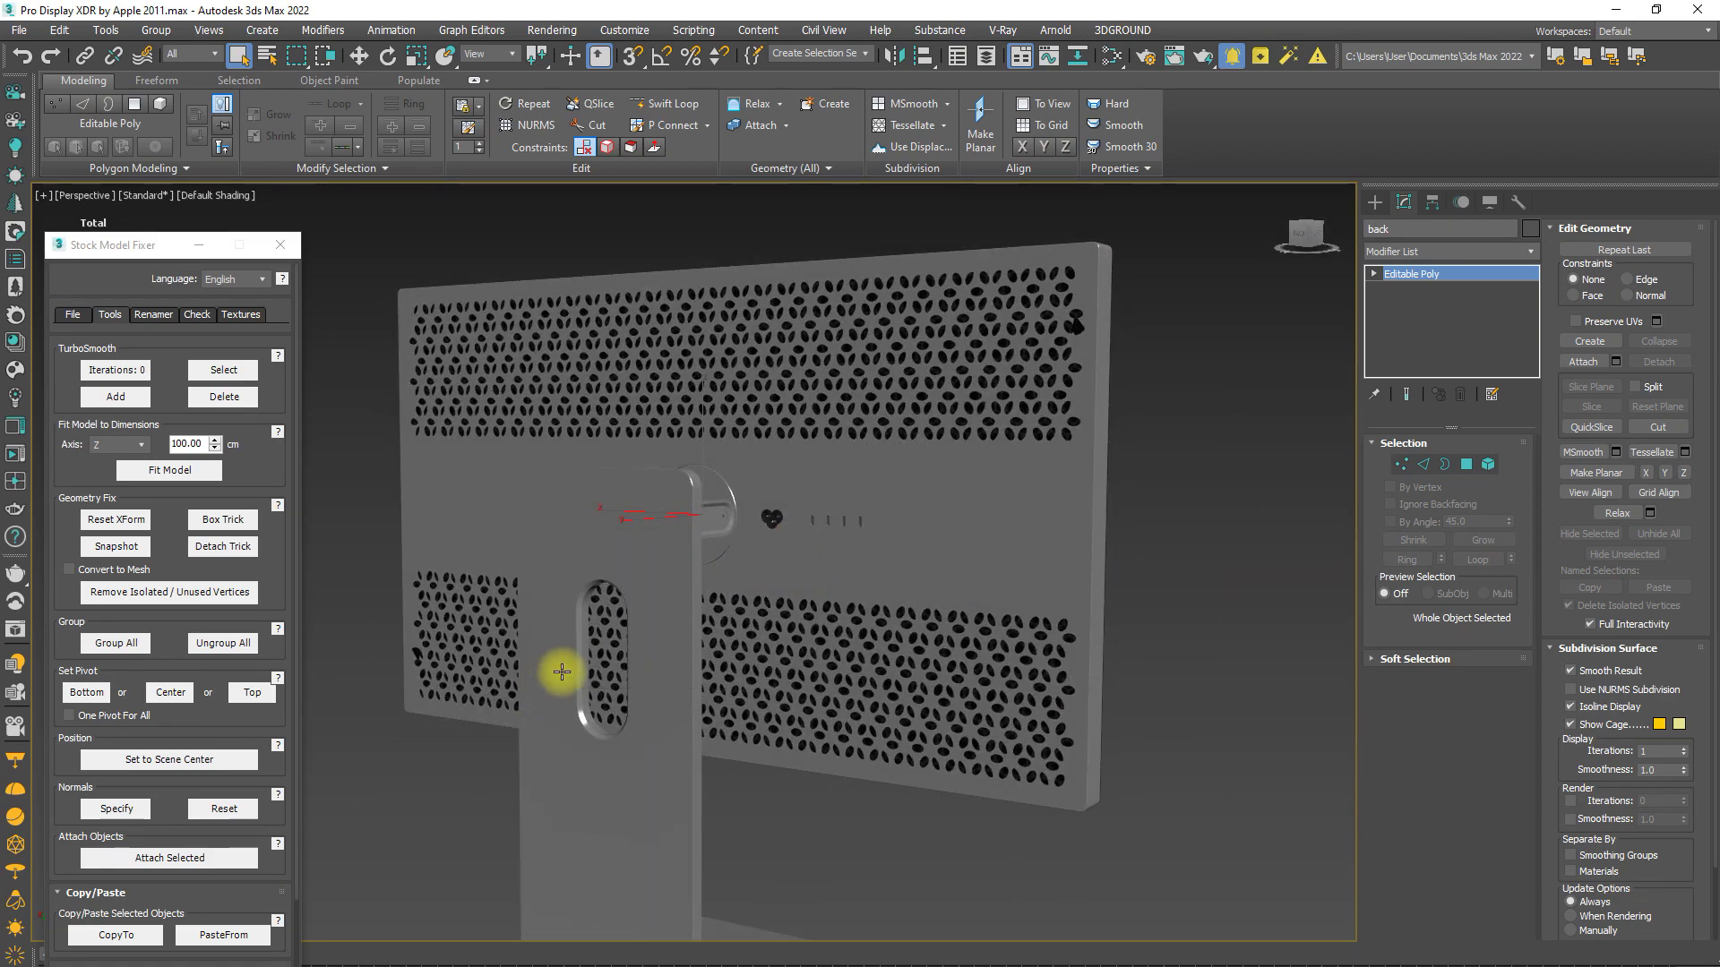
# Display edged faces, find the monitor parts that carry TurboSmooth and delete that modifier from them.
pyautogui.scroll(-4, 550, 595)
pyautogui.hotkey('ctrl', 'a')
pyautogui.press('F4')
pyautogui.keyDown('alt'); pyautogui.moveTo(798, 614); pyautogui.dragTo(287, 710, button='middle'); pyautogui.keyUp('alt')
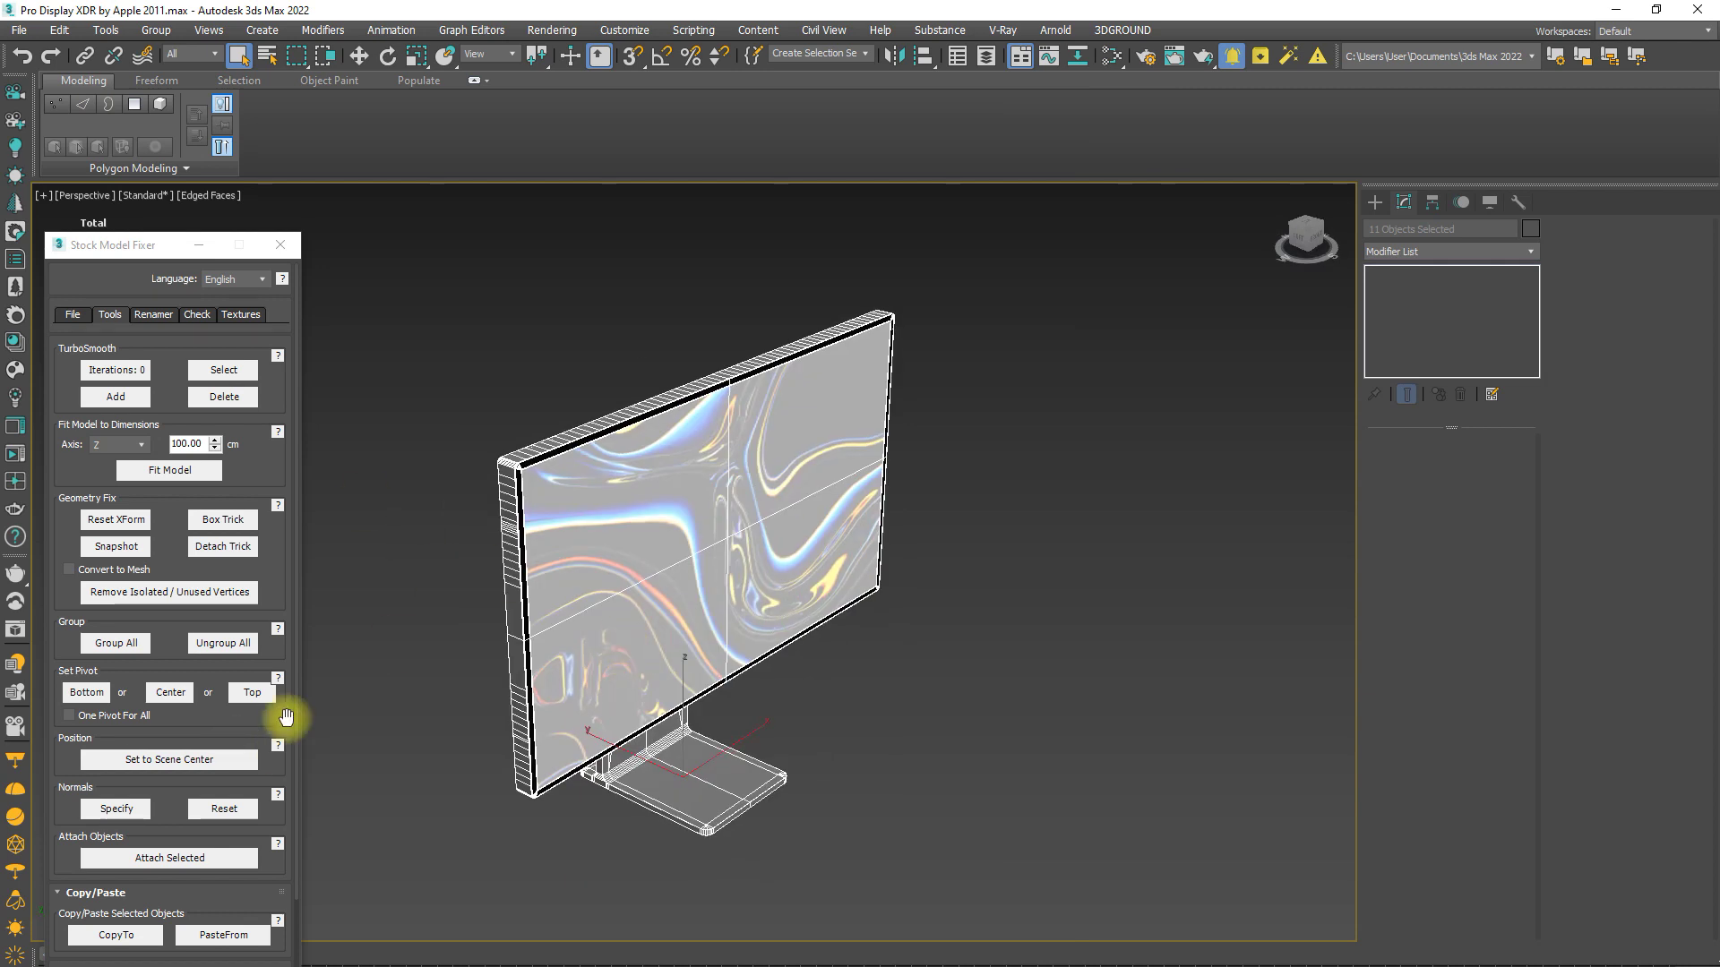
pyautogui.click(223, 373)
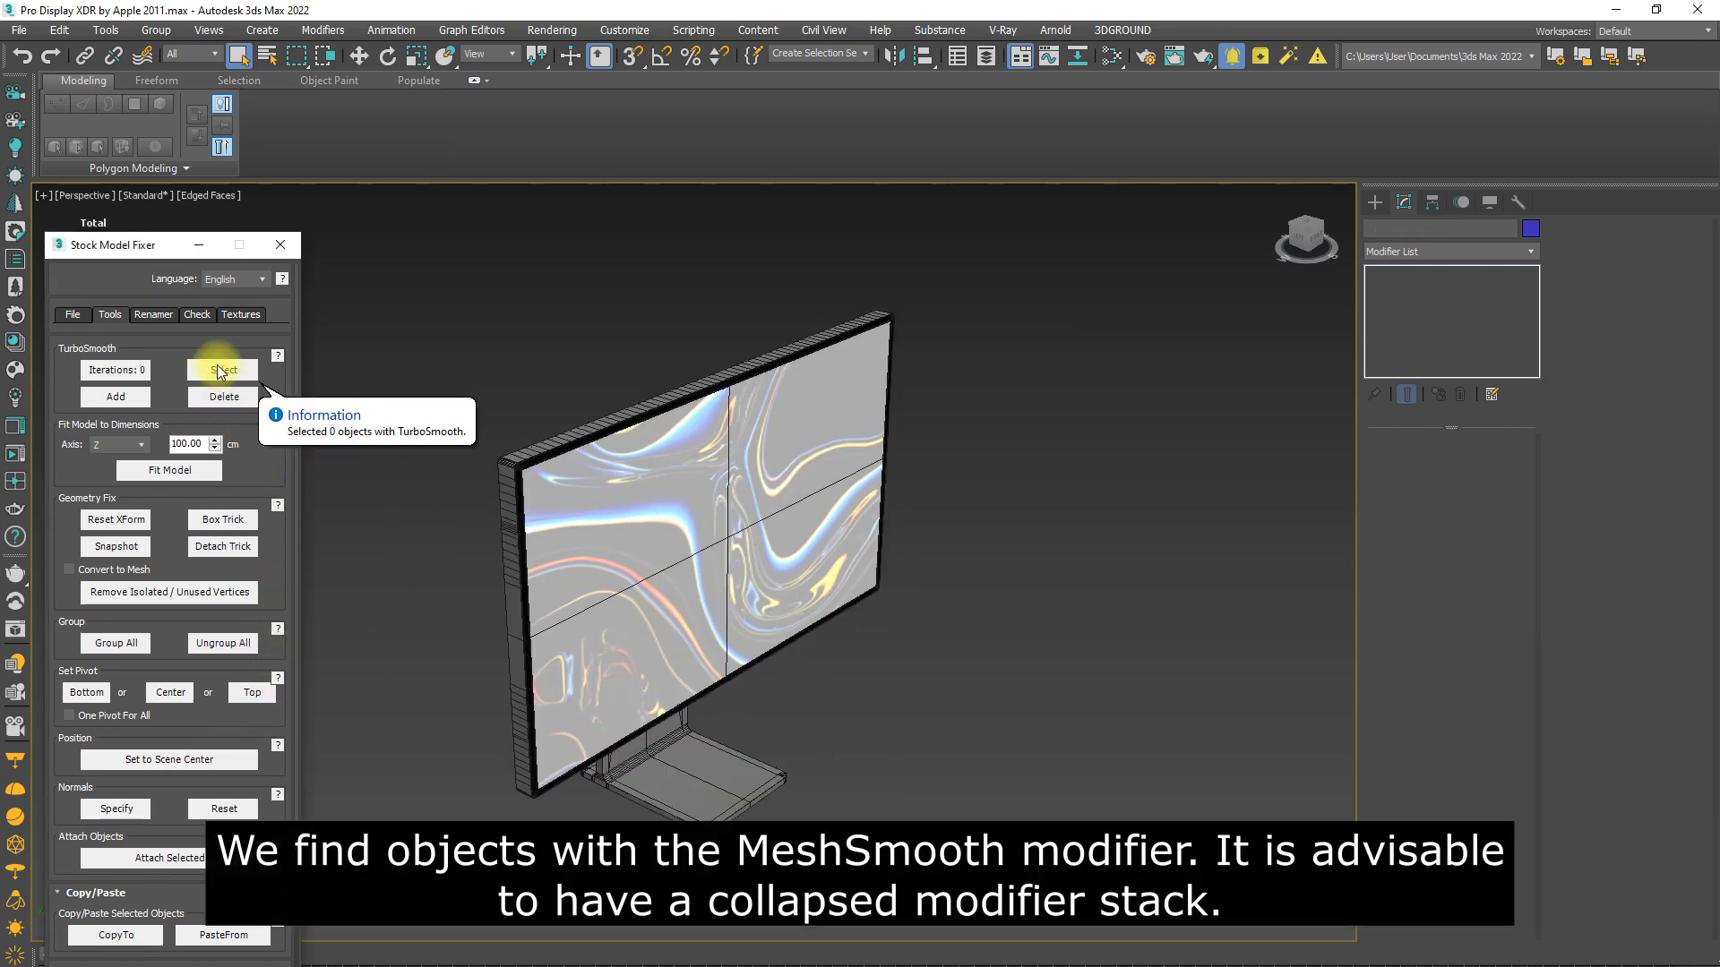
pyautogui.click(220, 394)
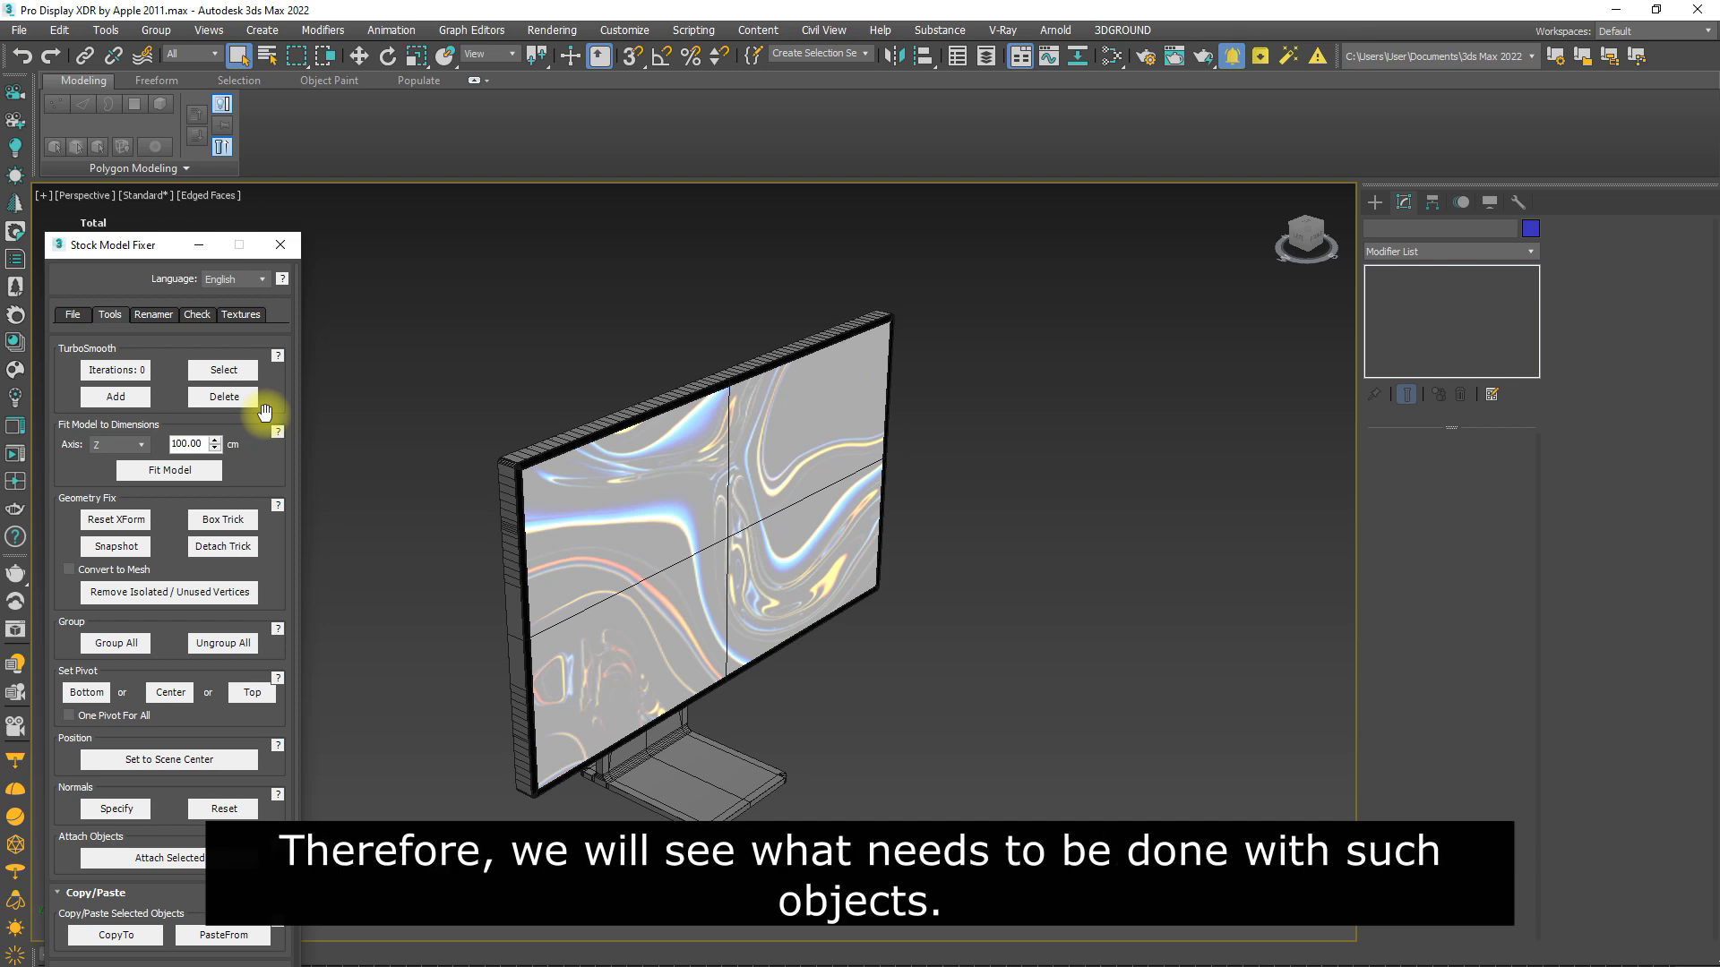
# Select all monitor parts and apply the Snapshot, Reset XForm, Box Trick and Detach Trick geometry fixes.
pyautogui.scroll(-5, 605, 433)
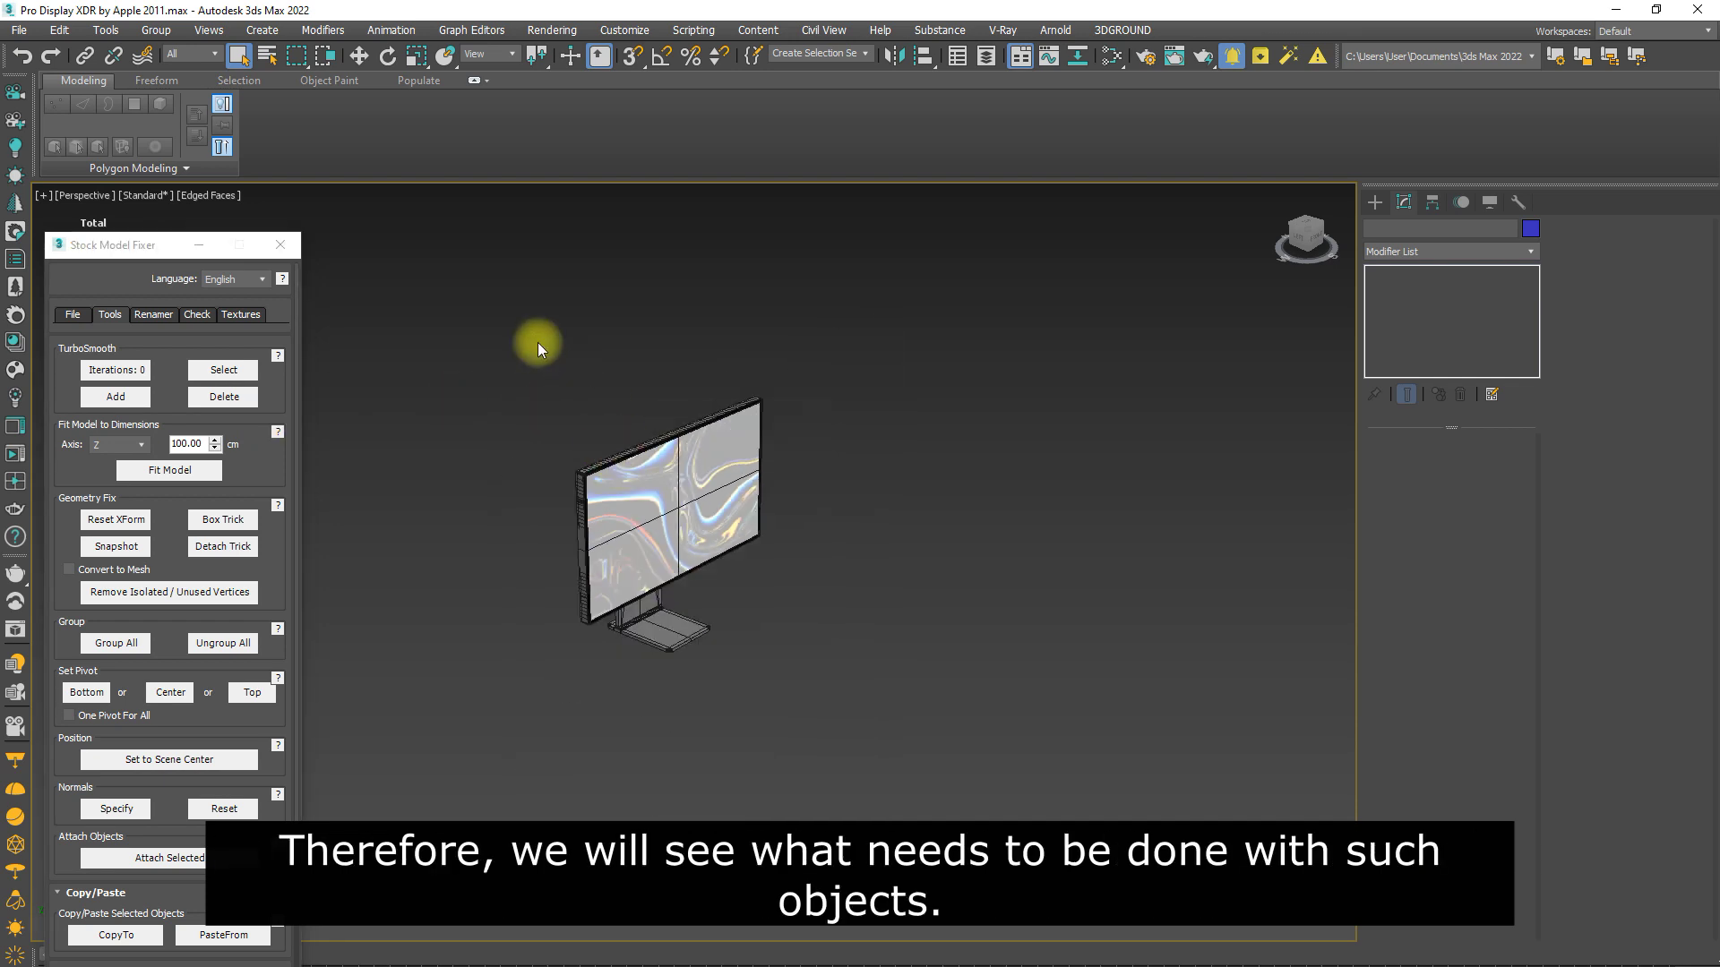
pyautogui.moveTo(905, 765); pyautogui.dragTo(905, 765)
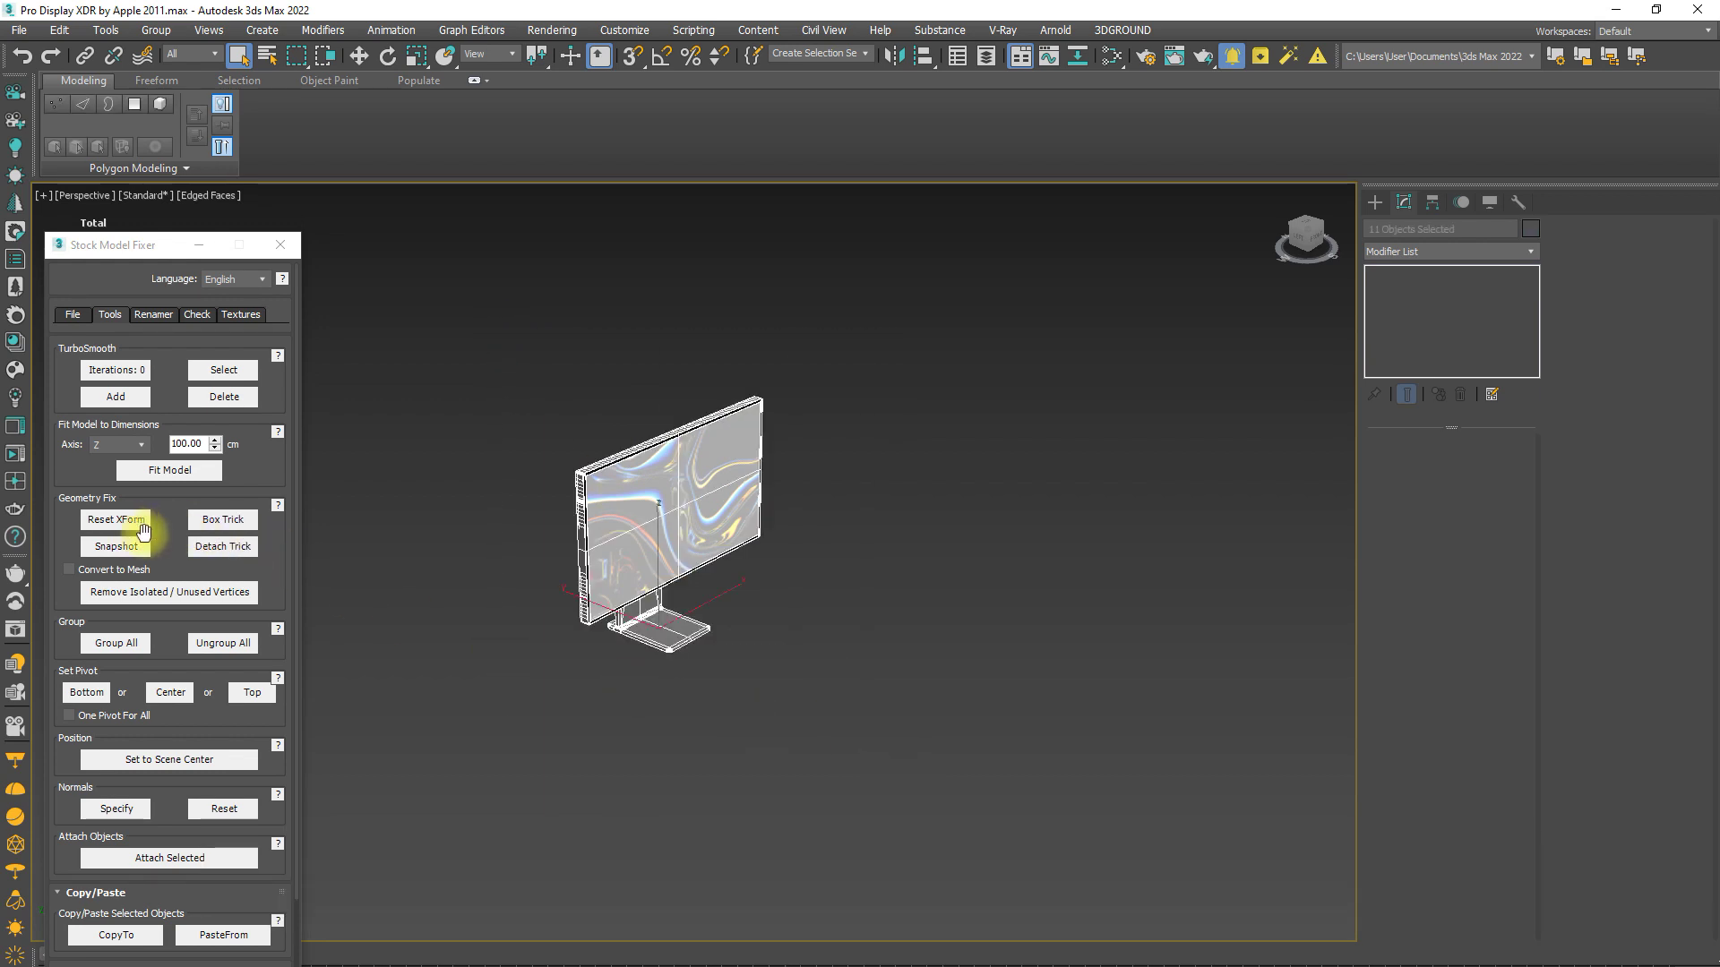
pyautogui.click(139, 546)
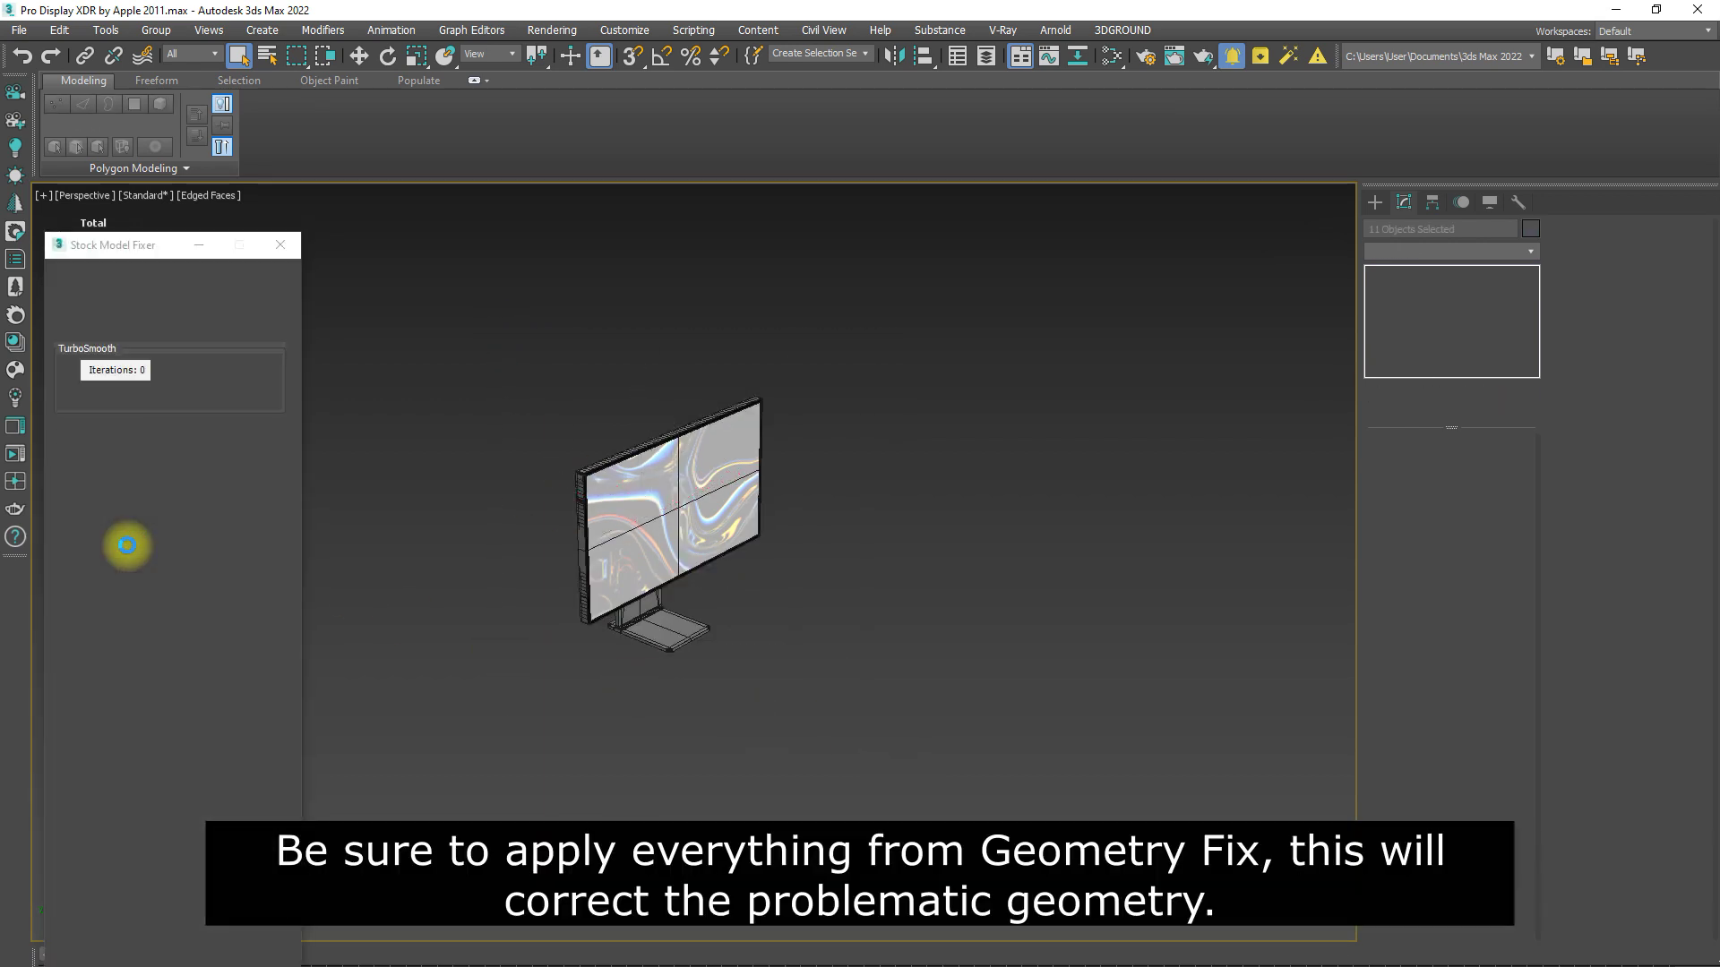
pyautogui.click(110, 522)
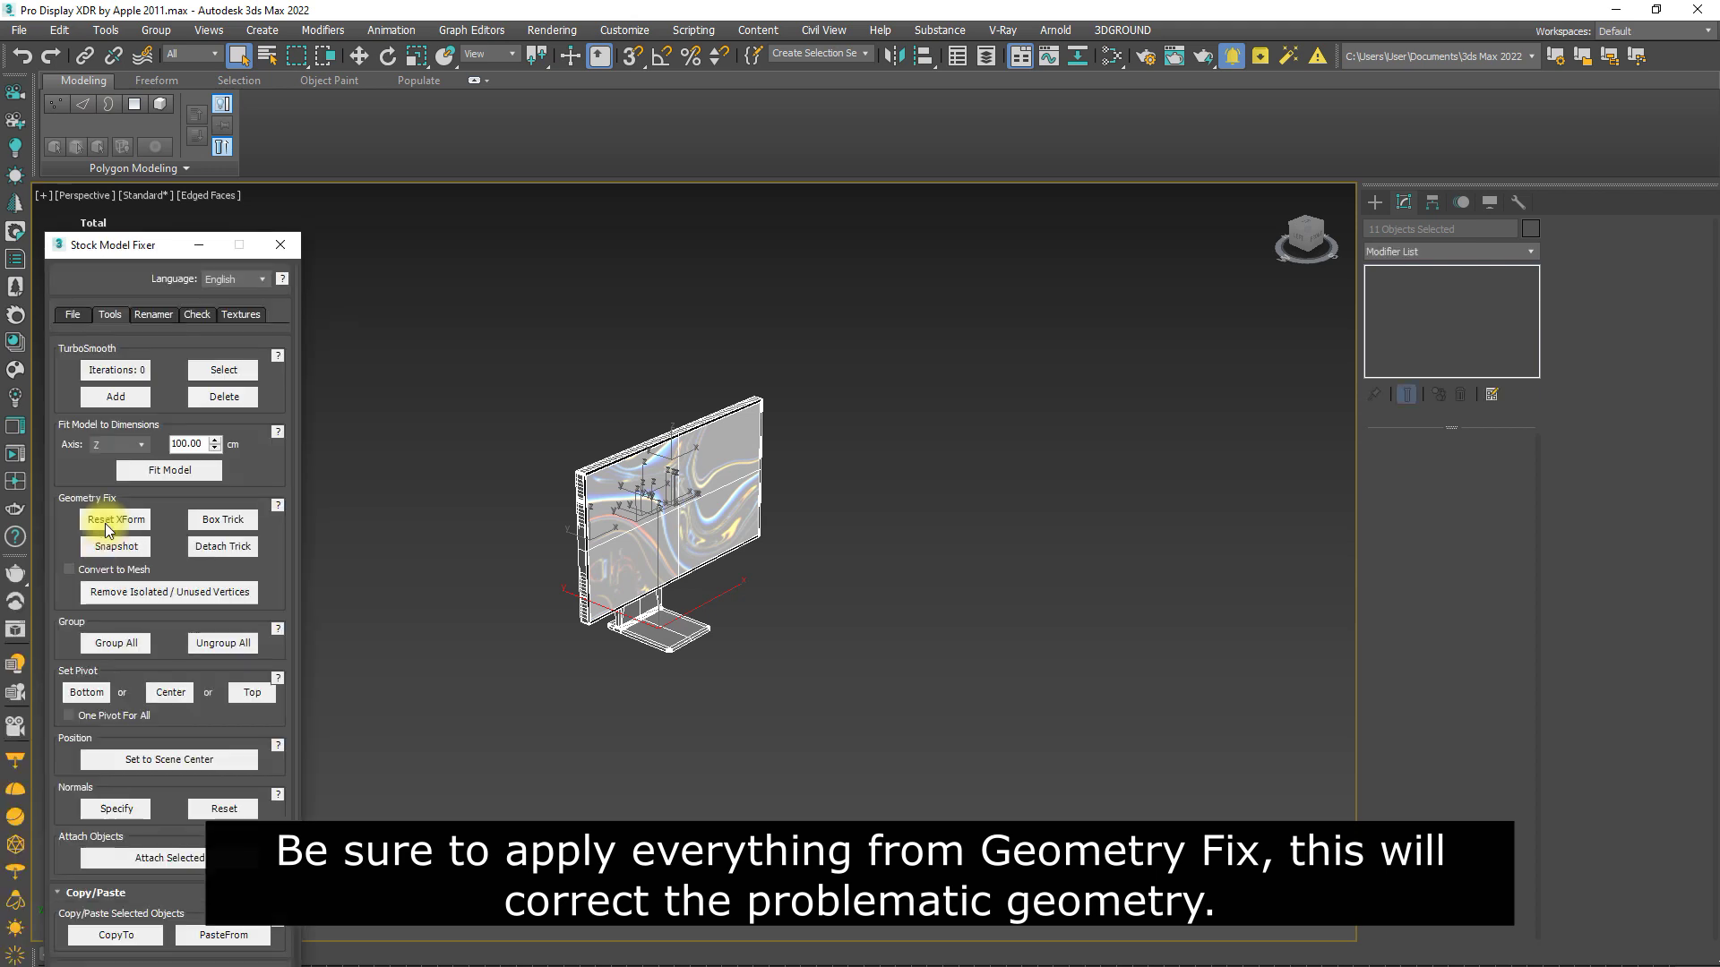
pyautogui.click(217, 523)
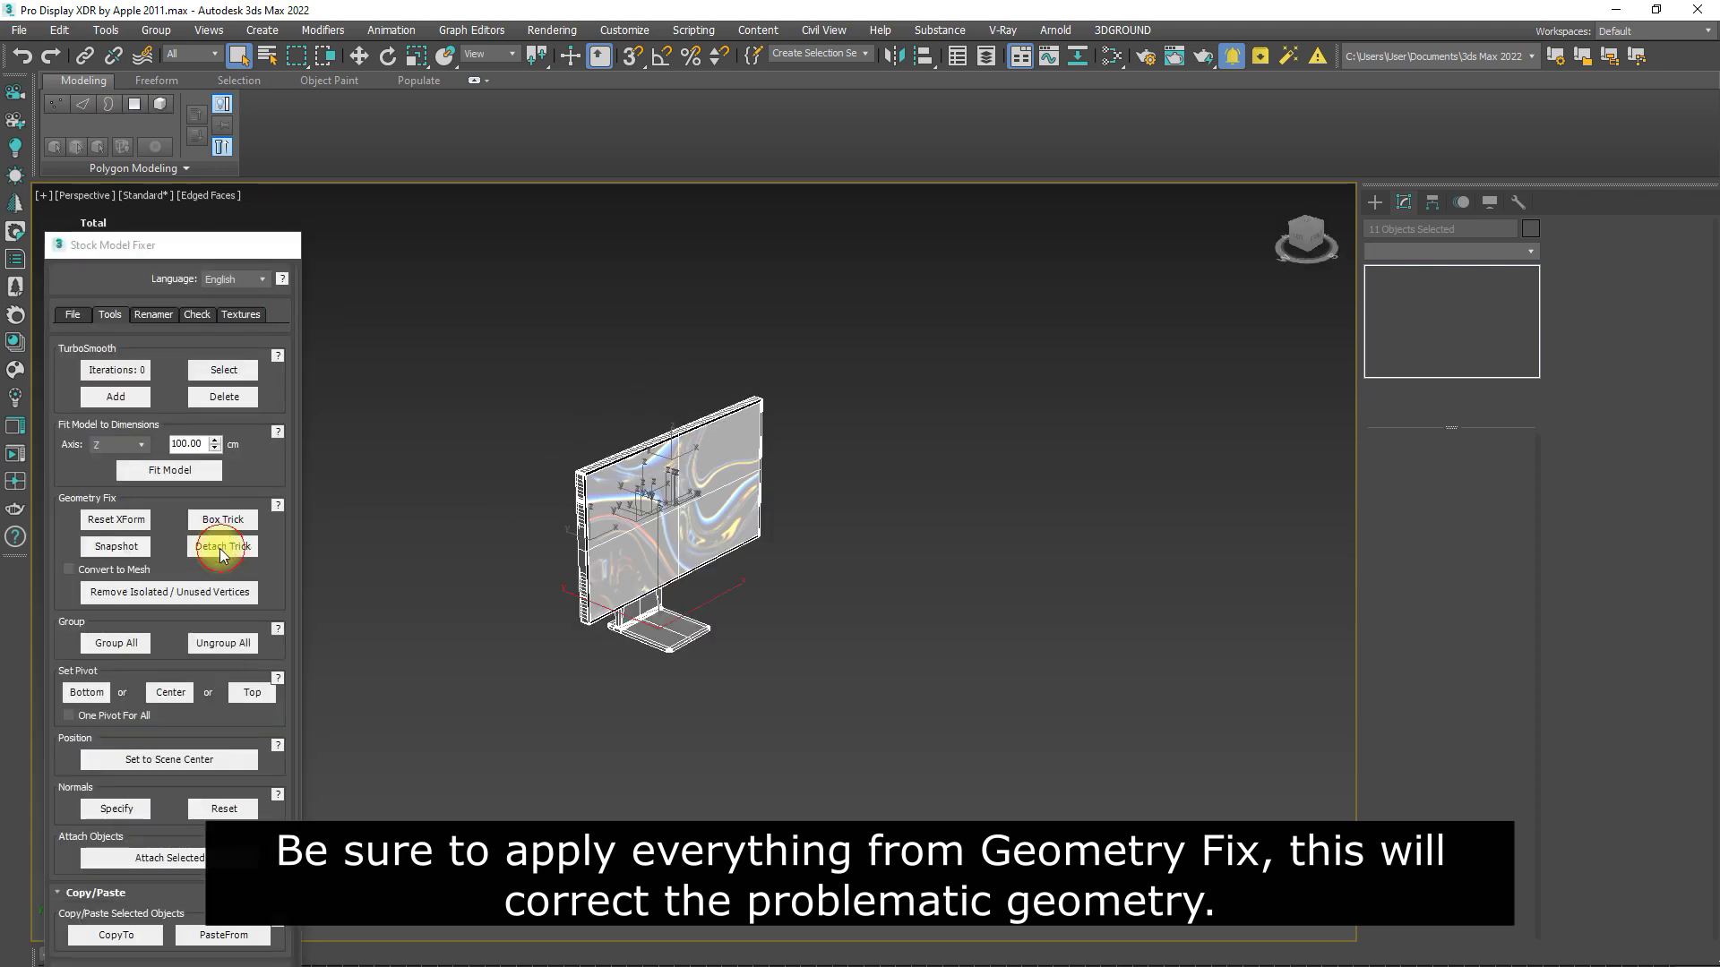
pyautogui.click(219, 547)
# Attach all selected monitor parts into a single object with the script.
pyautogui.scroll(3, 864, 554)
pyautogui.keyDown('alt'); pyautogui.moveTo(864, 554); pyautogui.dragTo(811, 571, button='middle'); pyautogui.keyUp('alt')
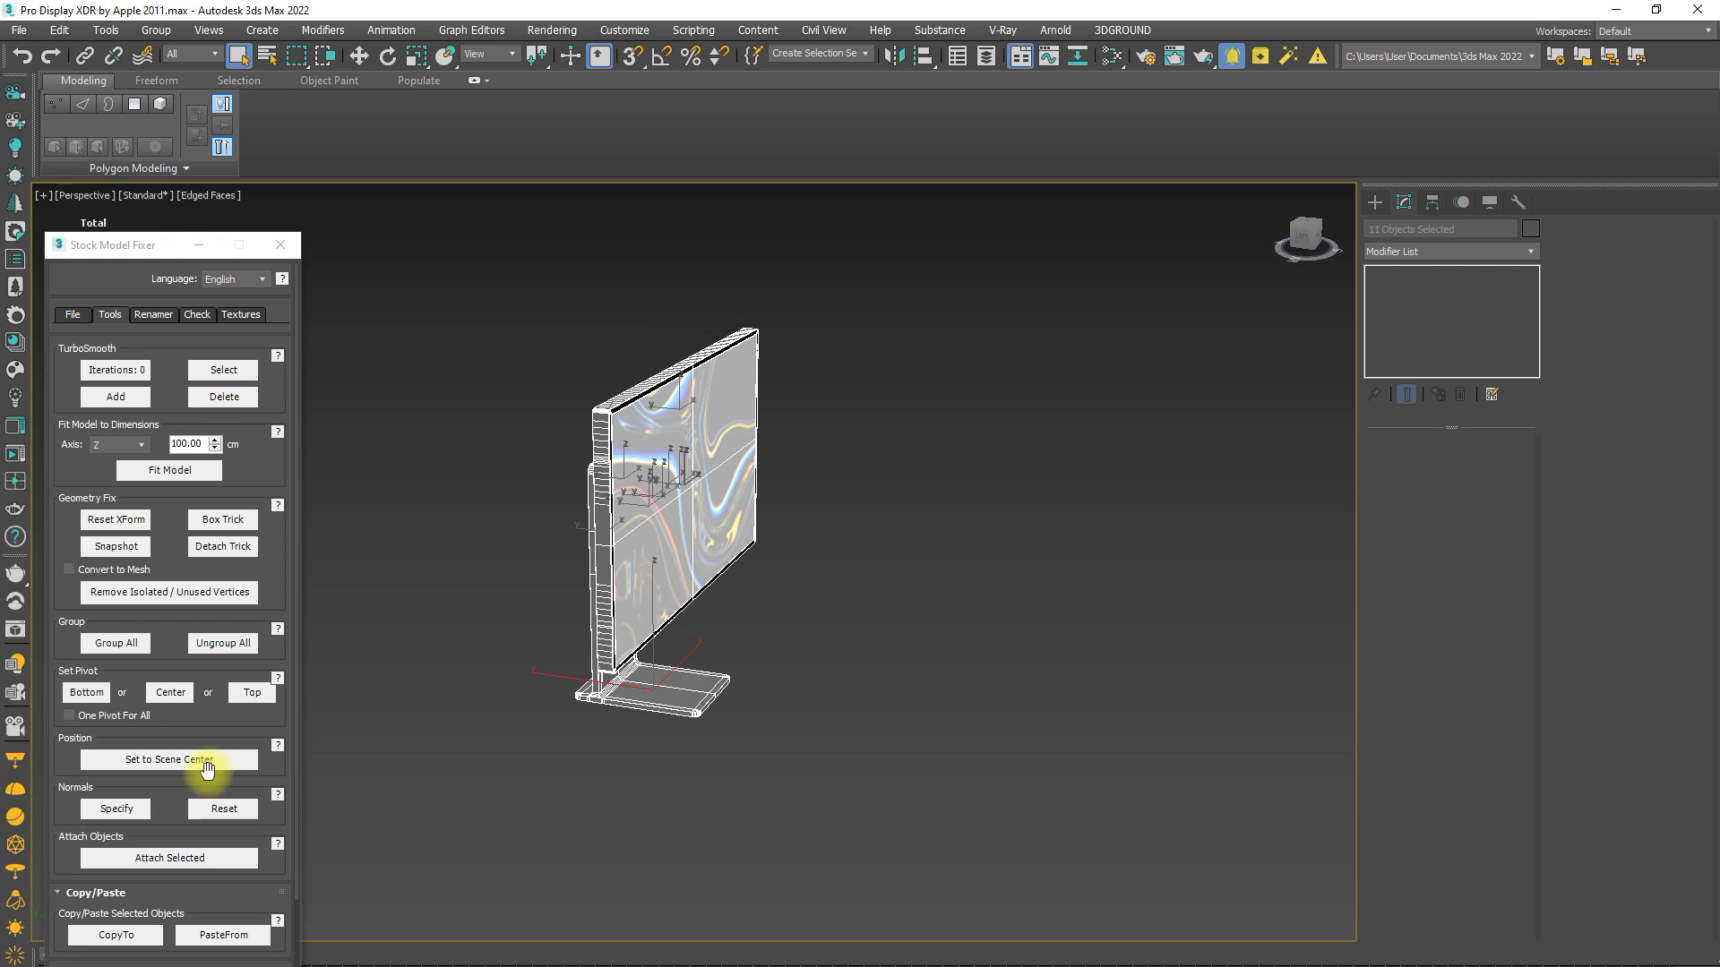
pyautogui.click(166, 860)
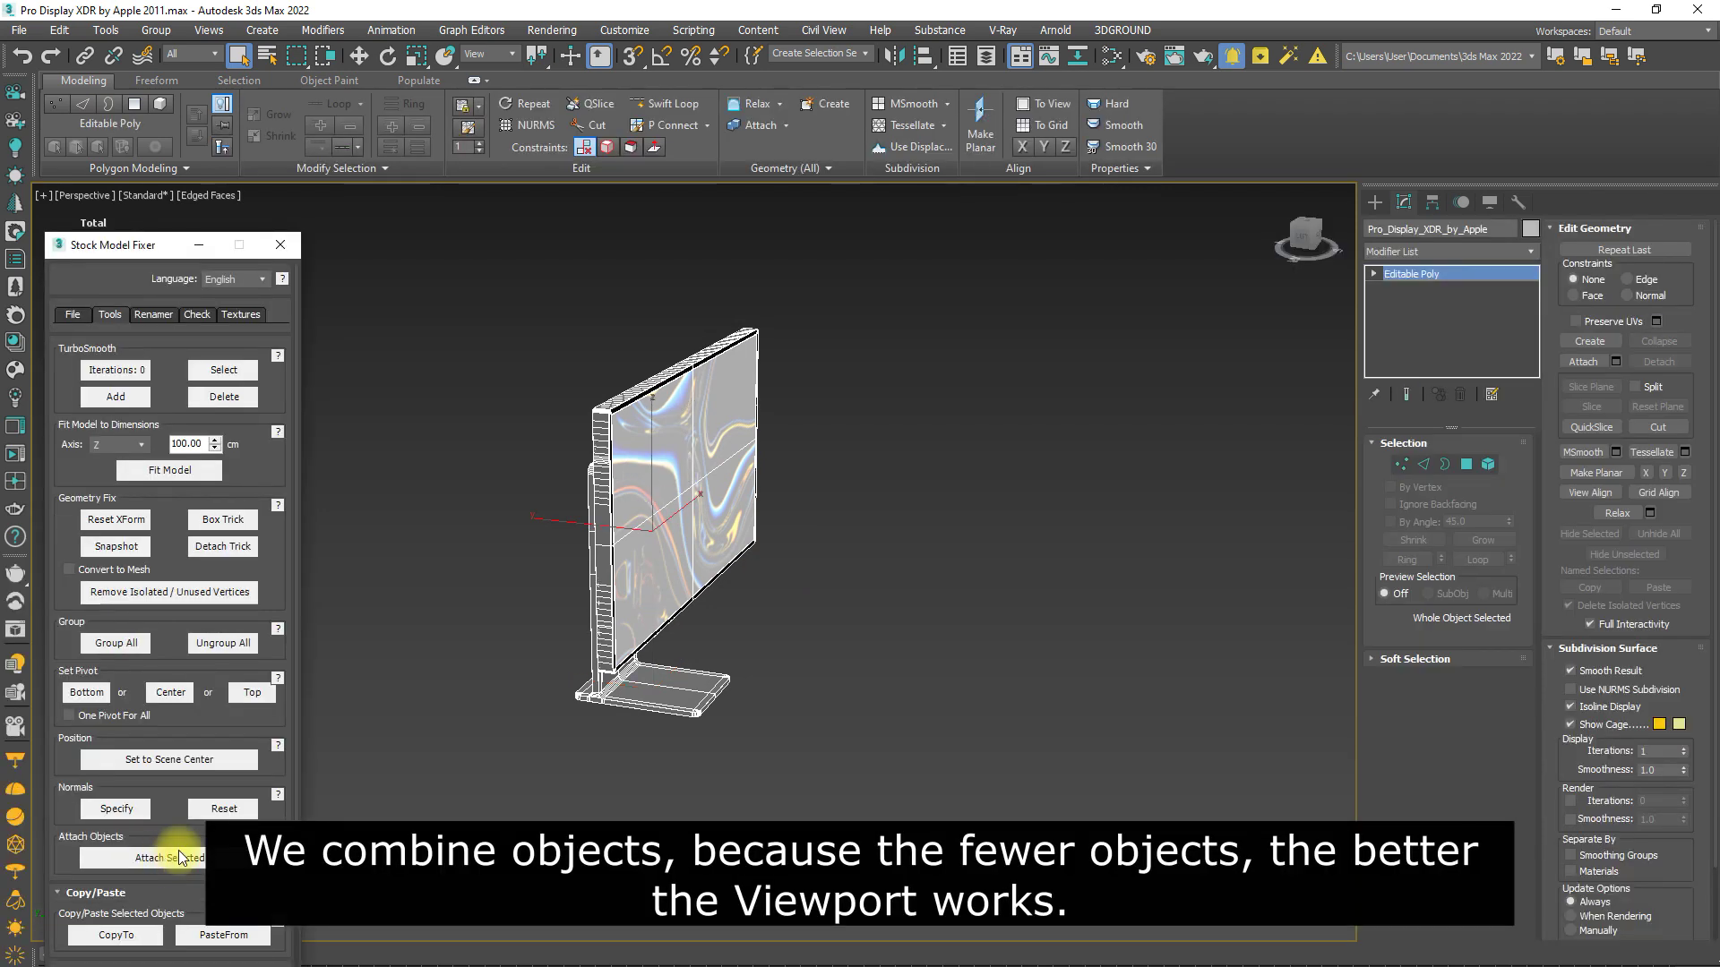
# Set the monitor's pivot to its bottom and move the model to the scene center.
pyautogui.keyDown('alt'); pyautogui.moveTo(644, 653); pyautogui.dragTo(204, 723, button='middle'); pyautogui.keyUp('alt')
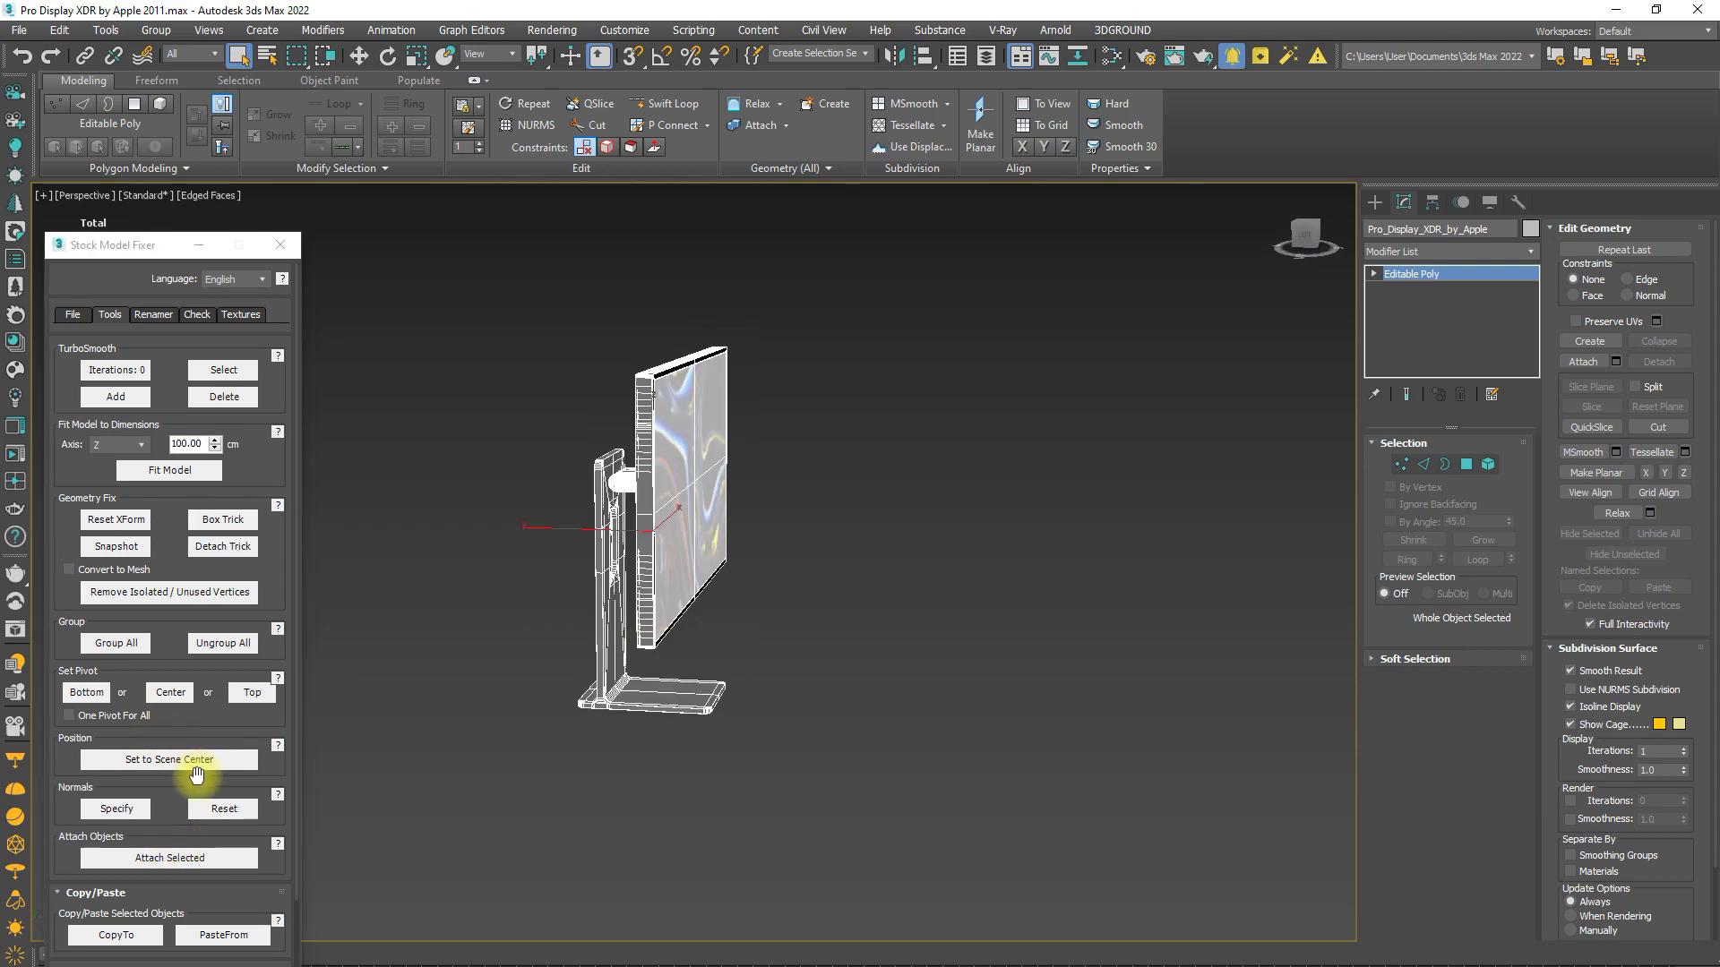
pyautogui.click(83, 695)
pyautogui.keyDown('alt'); pyautogui.moveTo(683, 683); pyautogui.dragTo(645, 653, button='middle'); pyautogui.keyUp('alt')
pyautogui.click(165, 760)
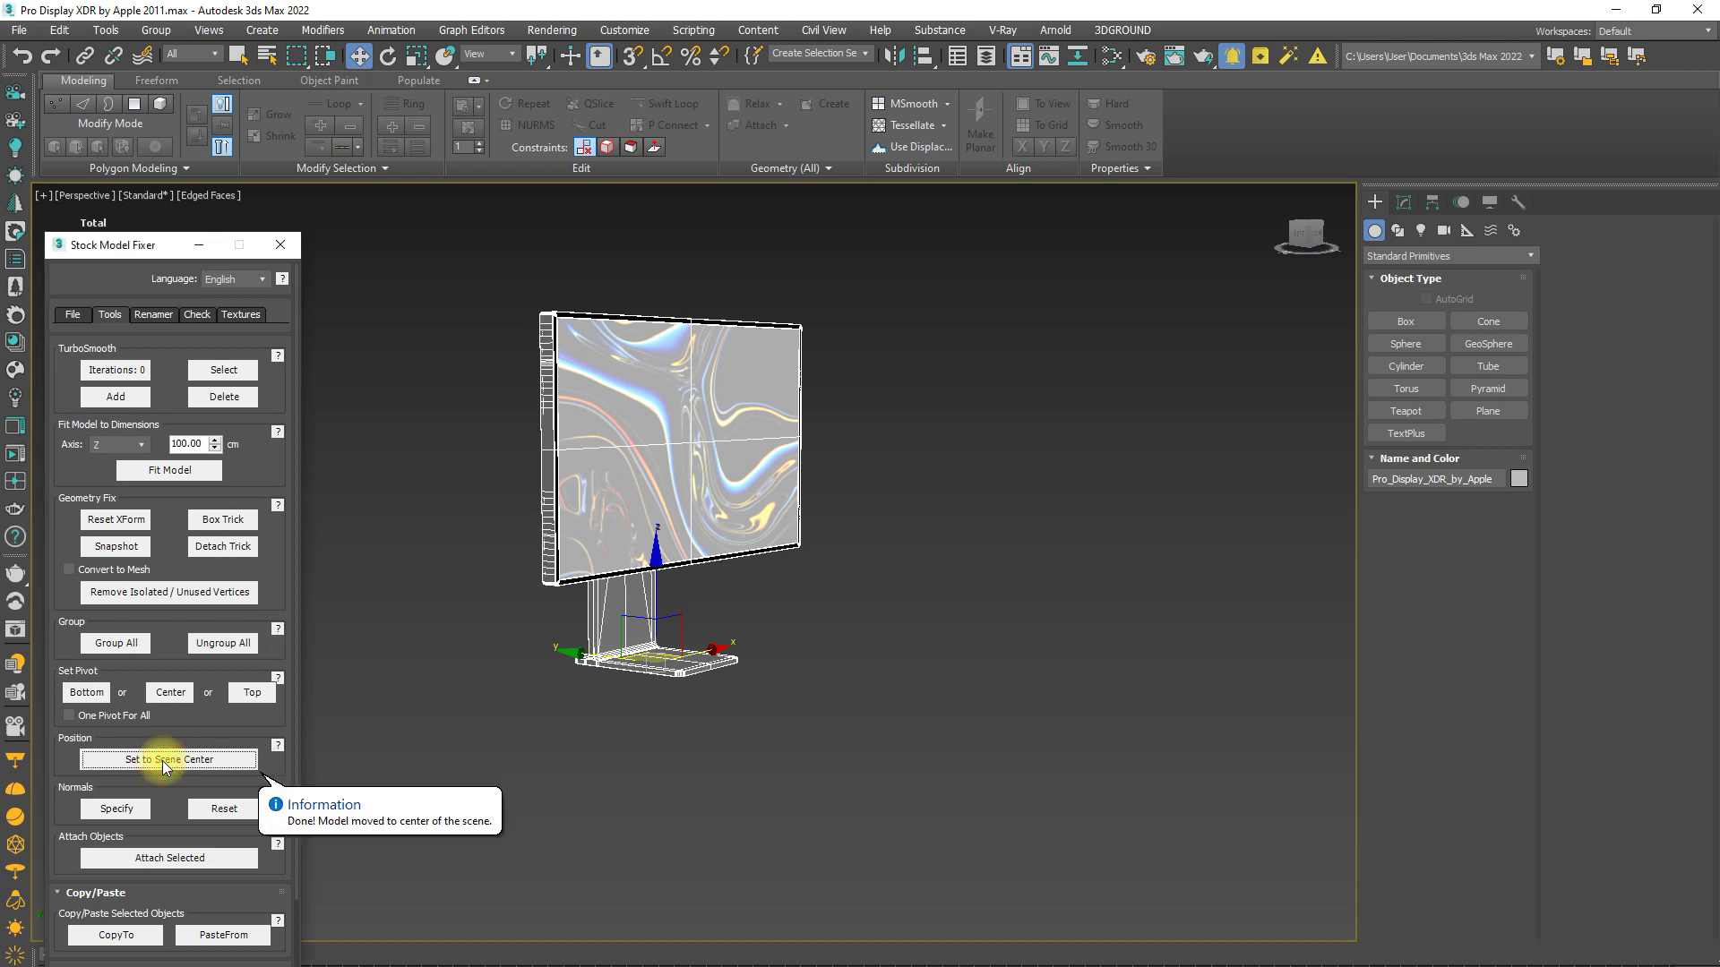
pyautogui.keyDown('alt'); pyautogui.moveTo(714, 653); pyautogui.dragTo(733, 660, button='middle'); pyautogui.keyUp('alt')
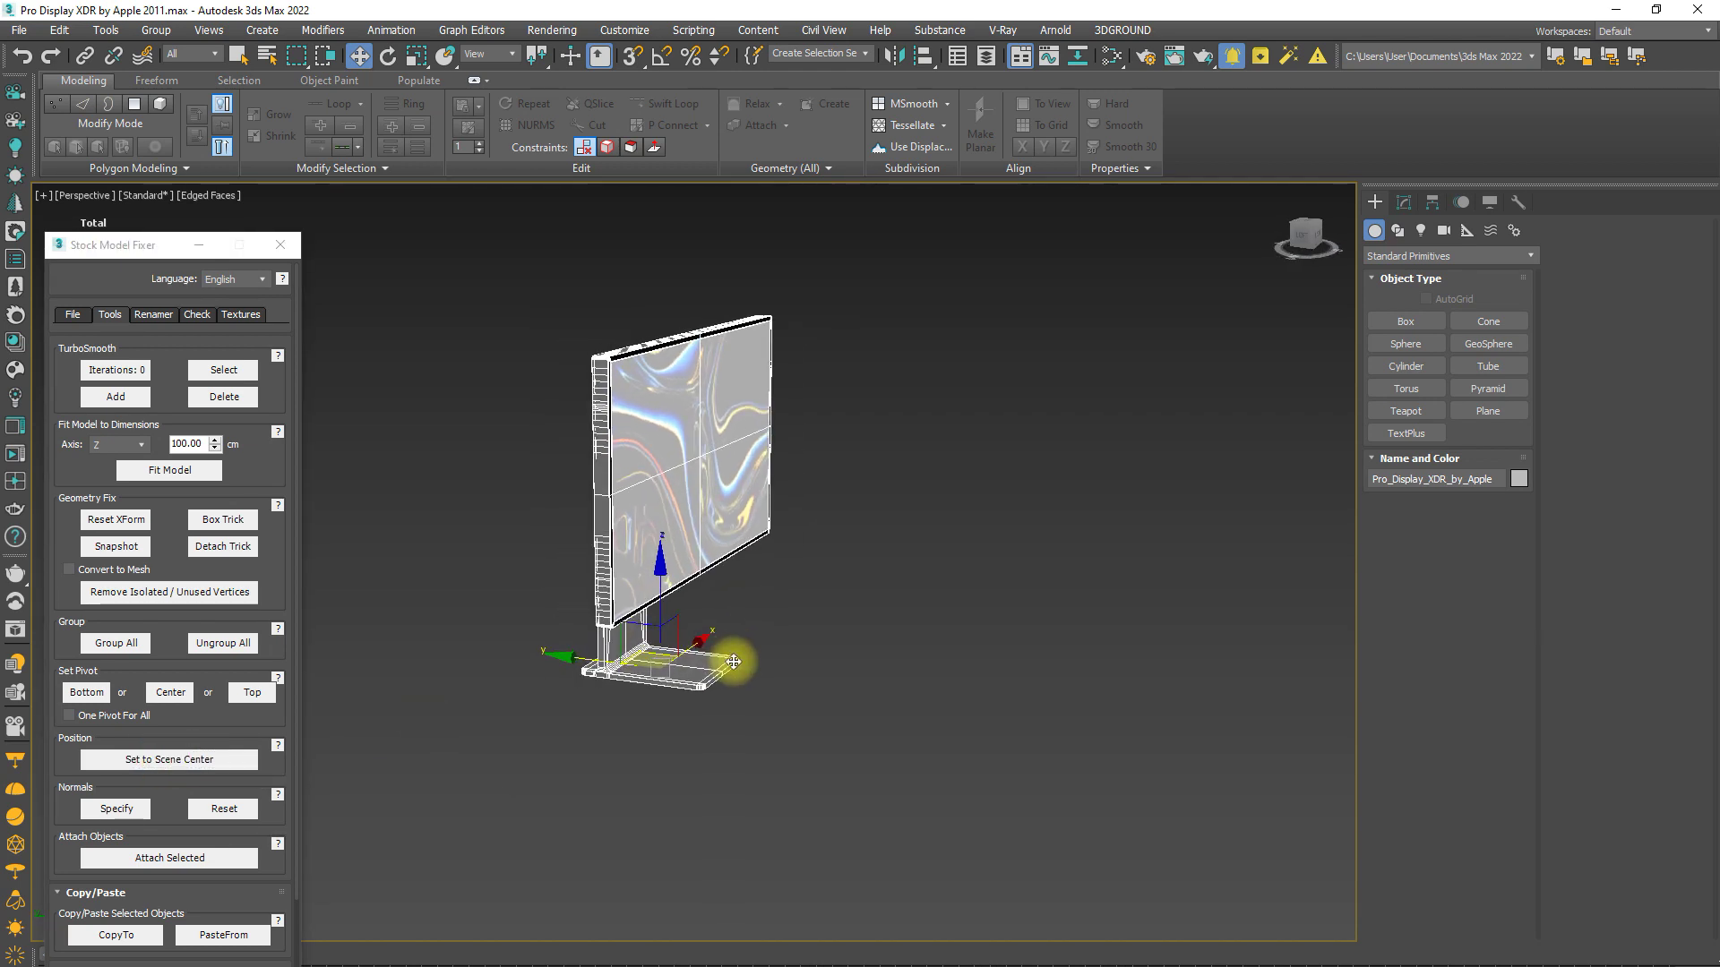
# Rename the selected model, its materials and texture files as "Apple Pro XDR Display" and check the names in the Slate Material Editor.
pyautogui.click(160, 314)
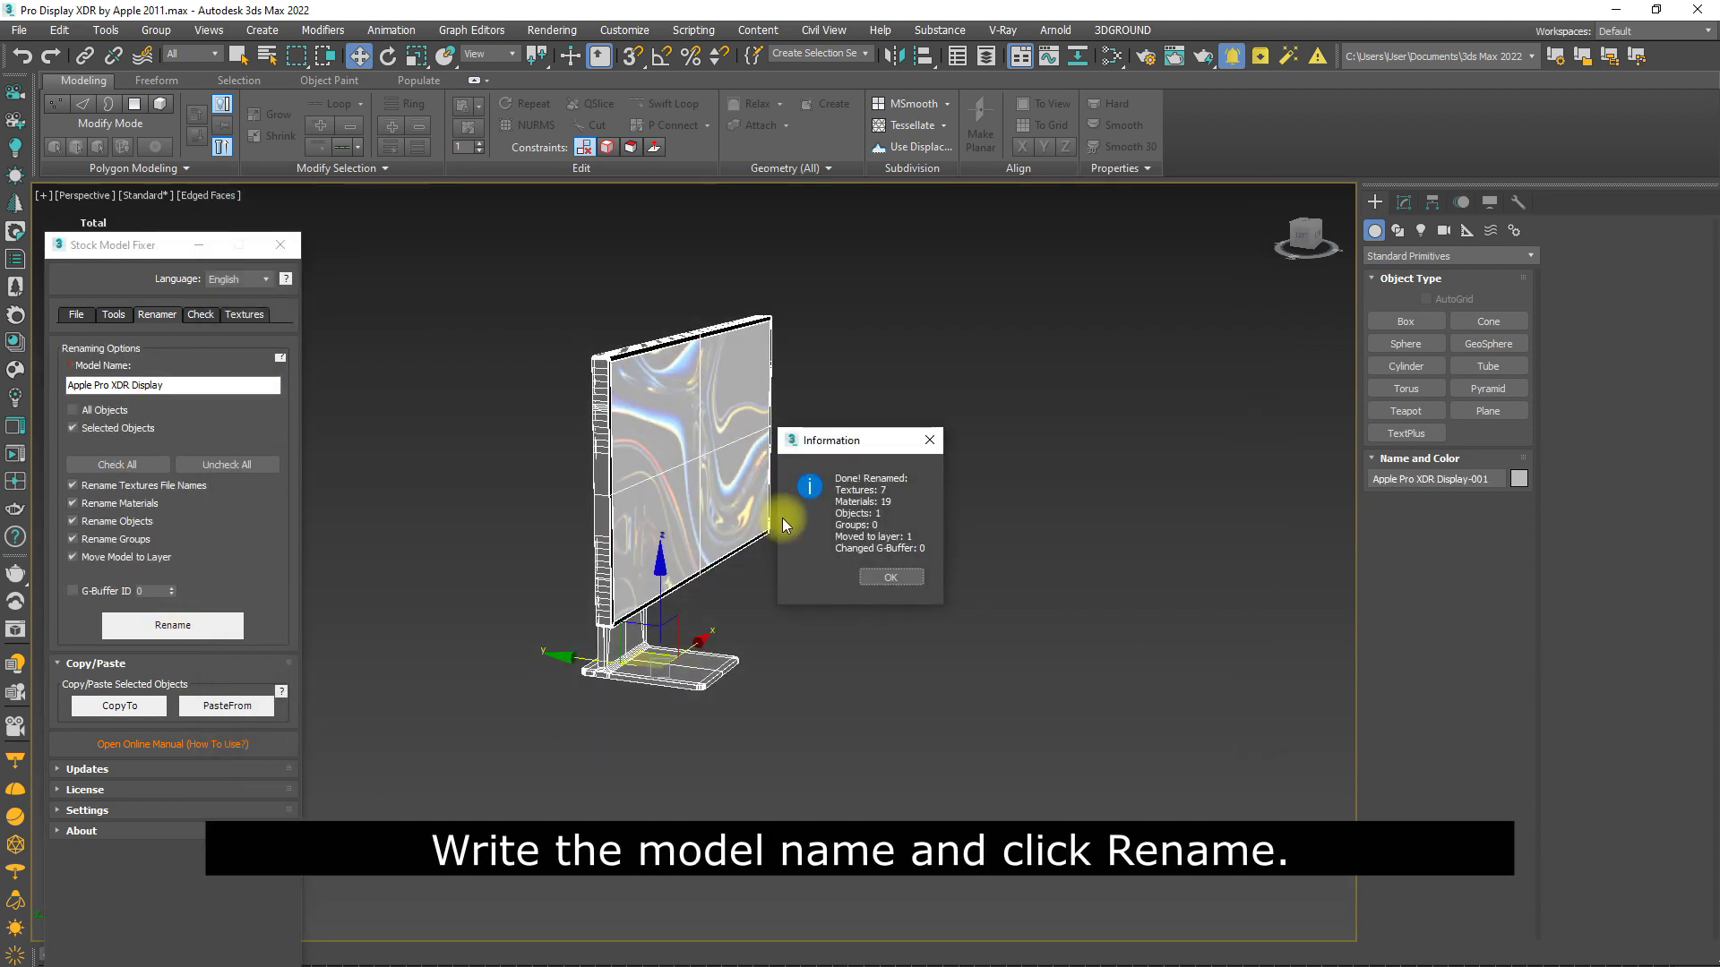
pyautogui.click(914, 580)
pyautogui.press('m')
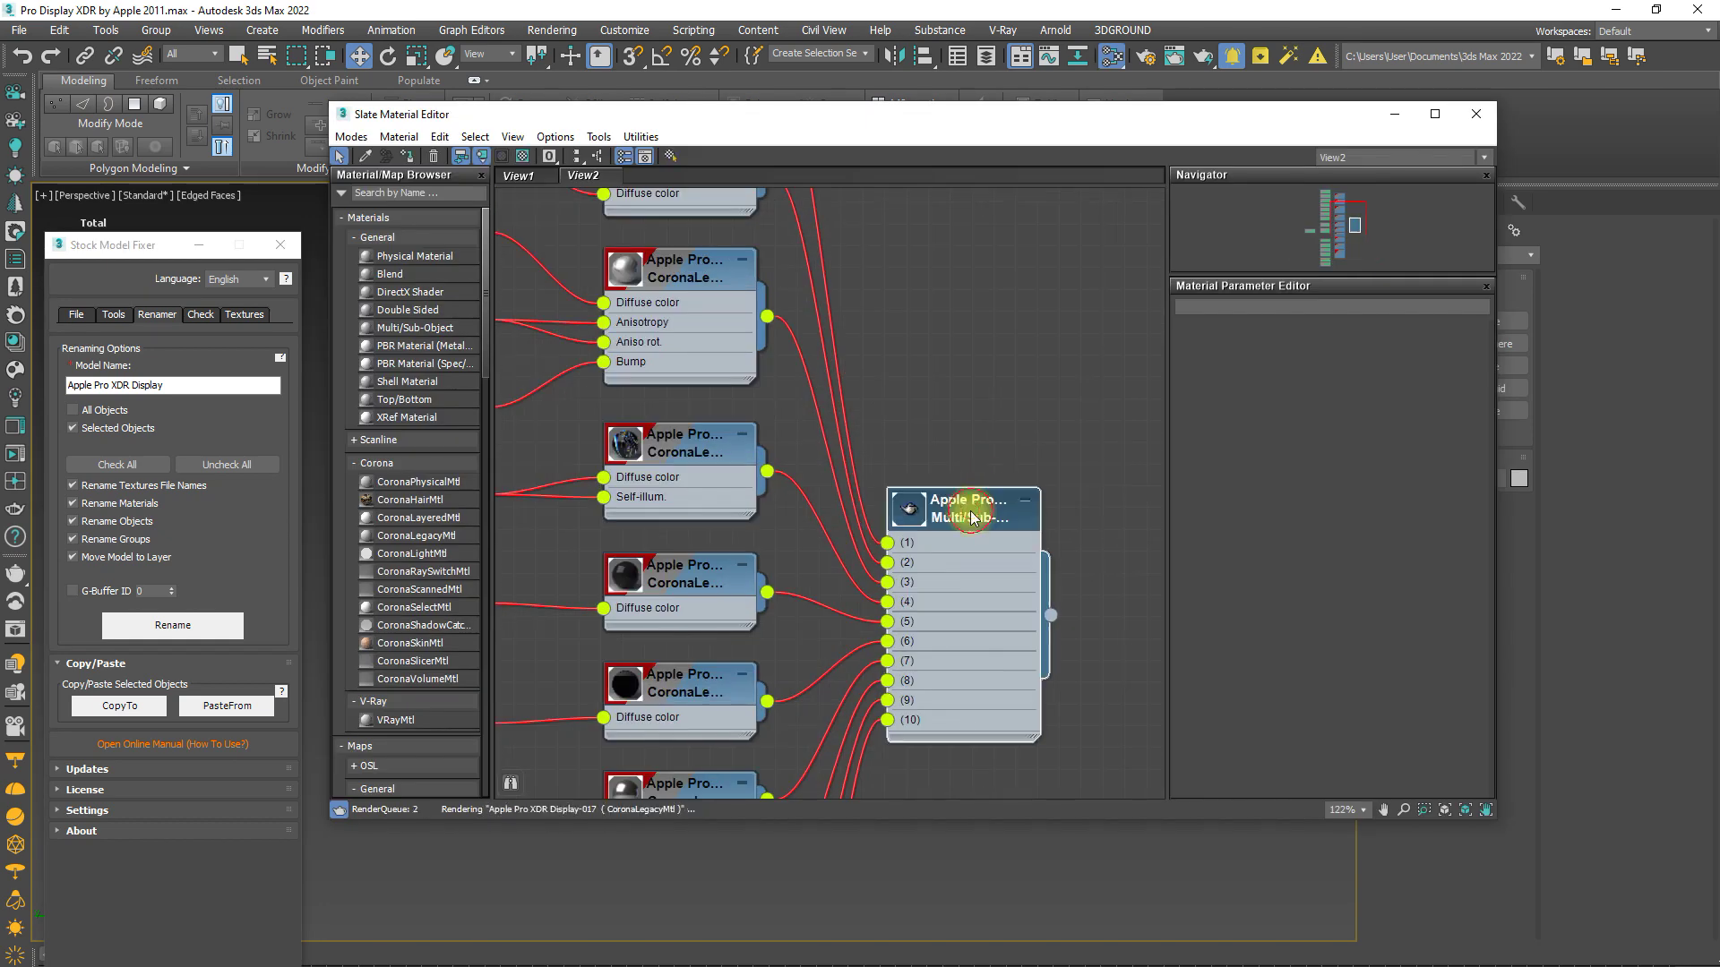
pyautogui.doubleClick(688, 269)
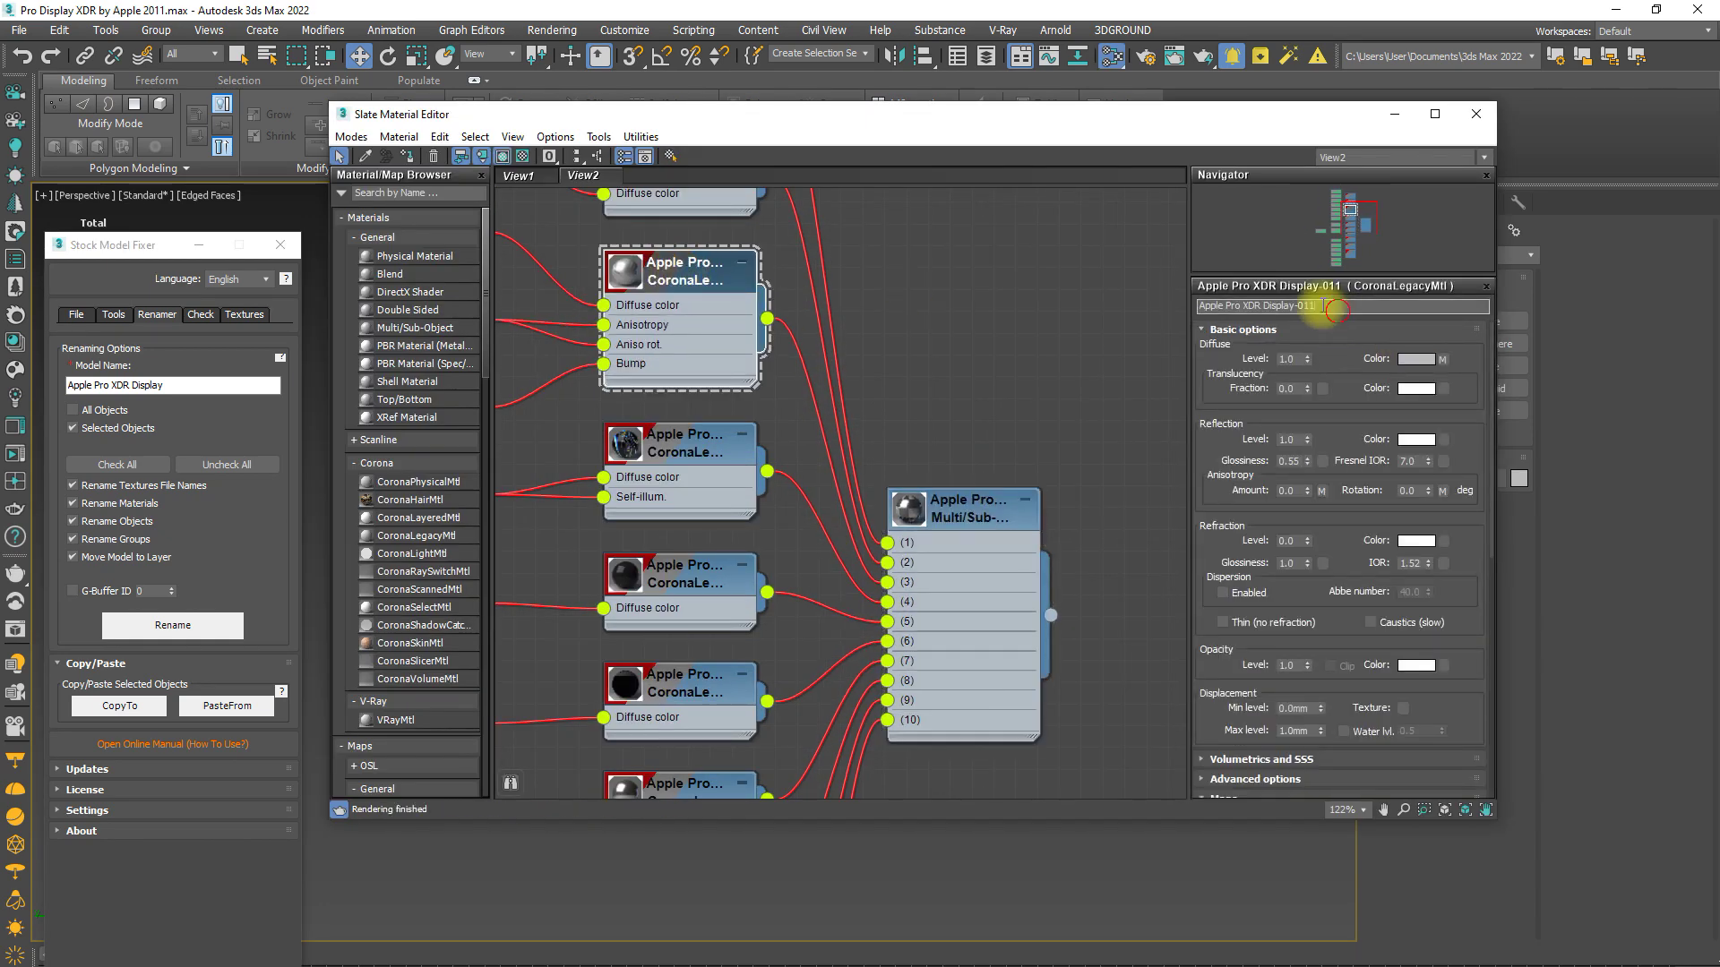
pyautogui.moveTo(721, 373); pyautogui.dragTo(1184, 392, button='middle')
pyautogui.doubleClick(846, 331)
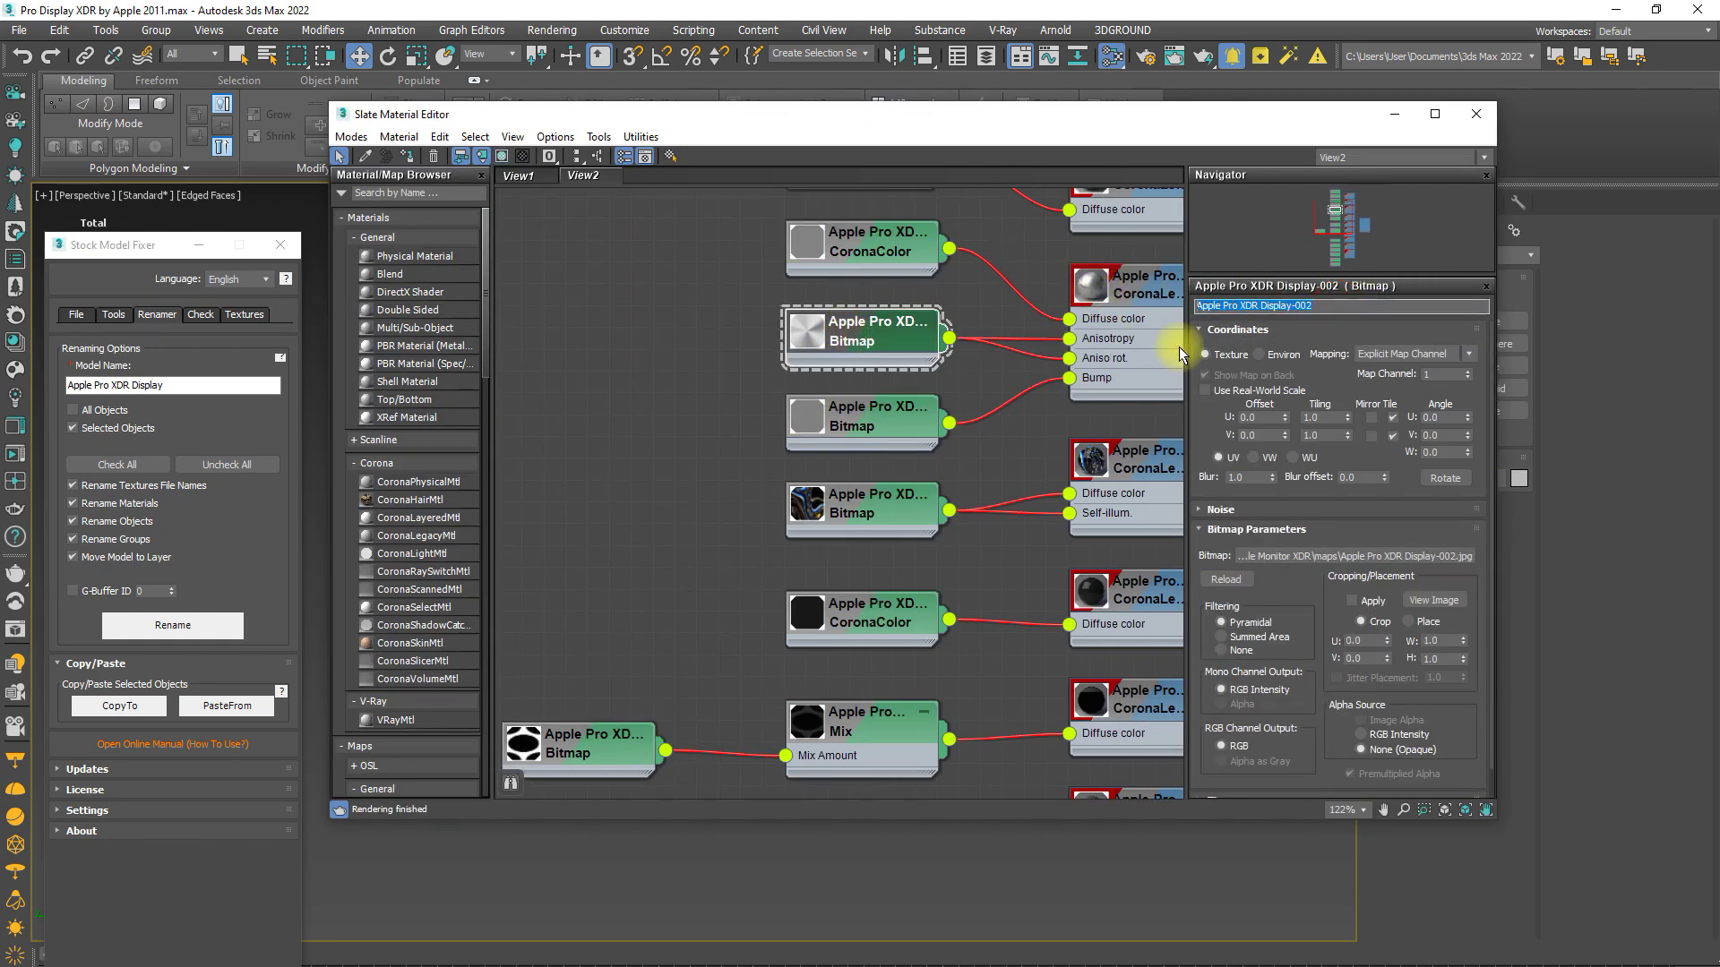
pyautogui.click(1475, 113)
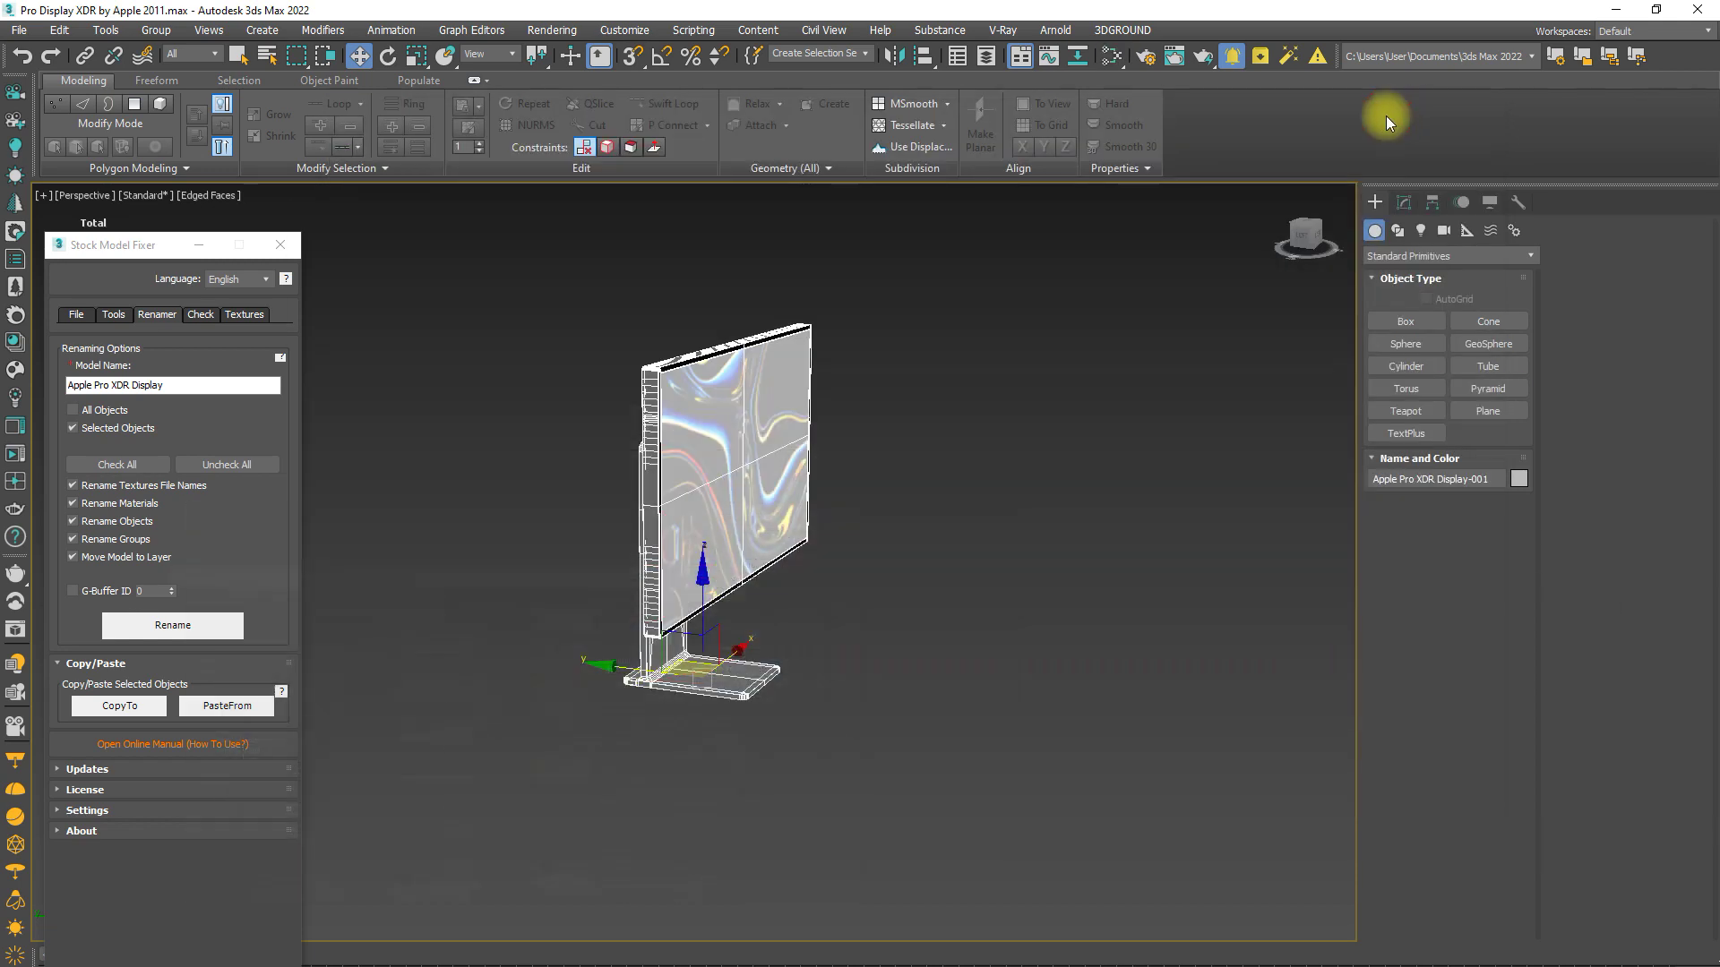
# Preview the monitor in clay mode from another angle, then restore its textured display.
pyautogui.click(201, 319)
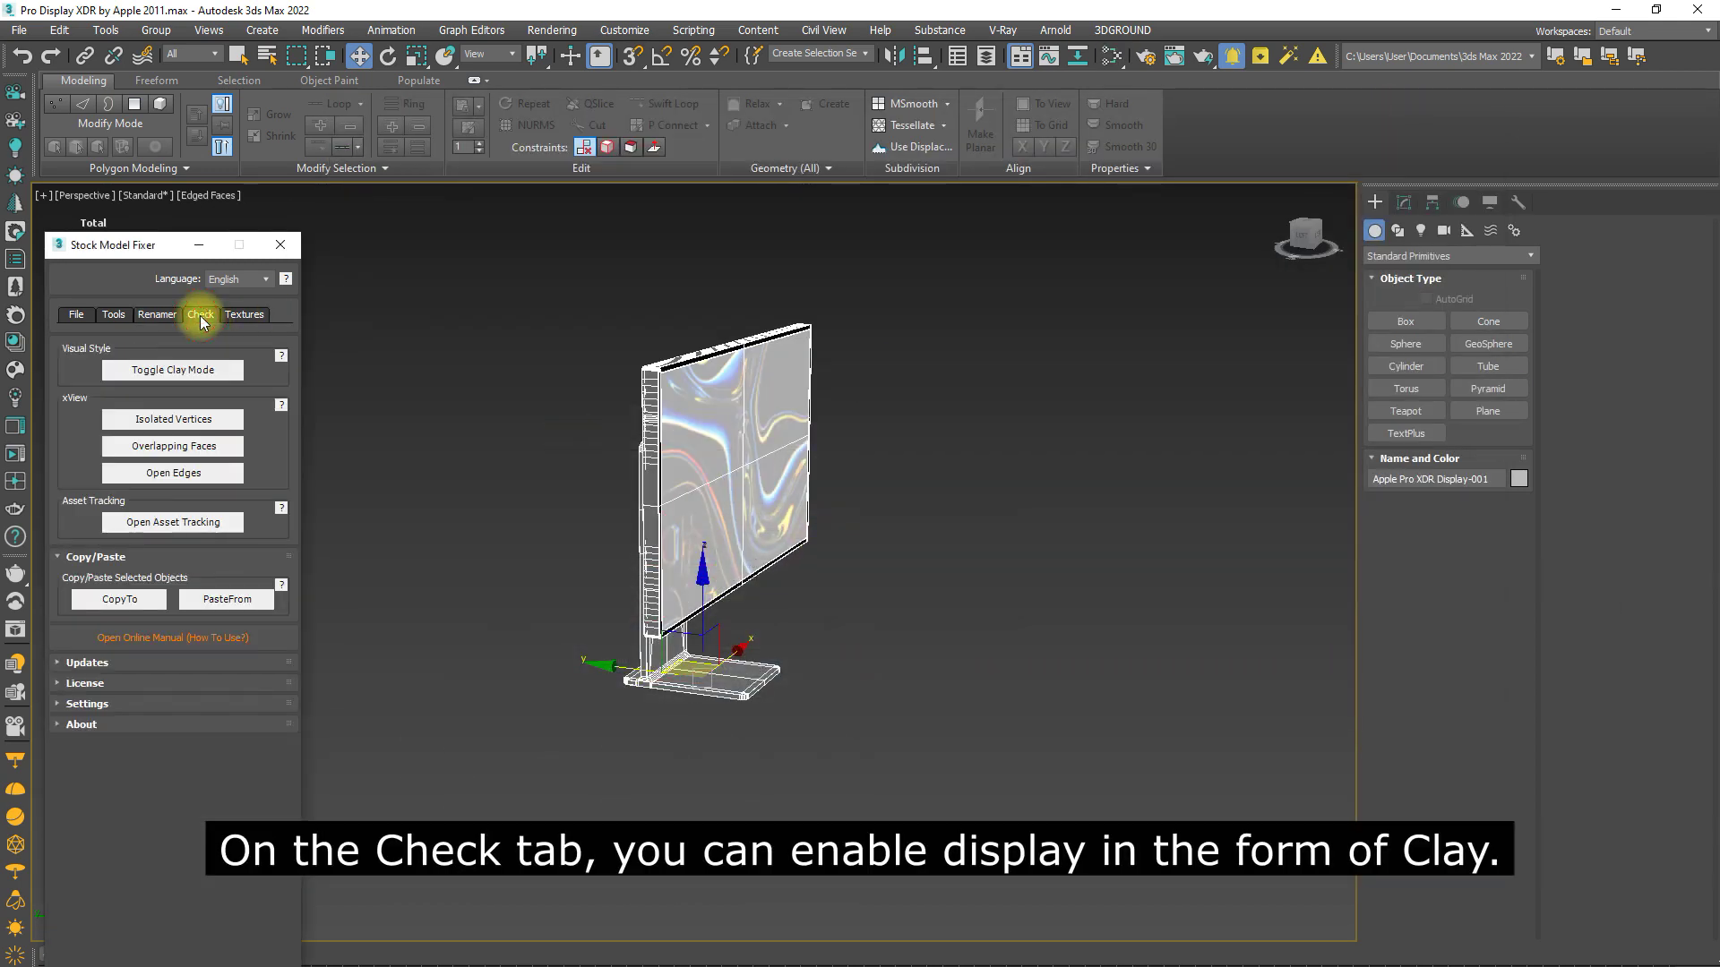
pyautogui.click(188, 380)
pyautogui.keyDown('alt'); pyautogui.moveTo(922, 525); pyautogui.dragTo(637, 588, button='middle'); pyautogui.keyUp('alt')
pyautogui.click(171, 374)
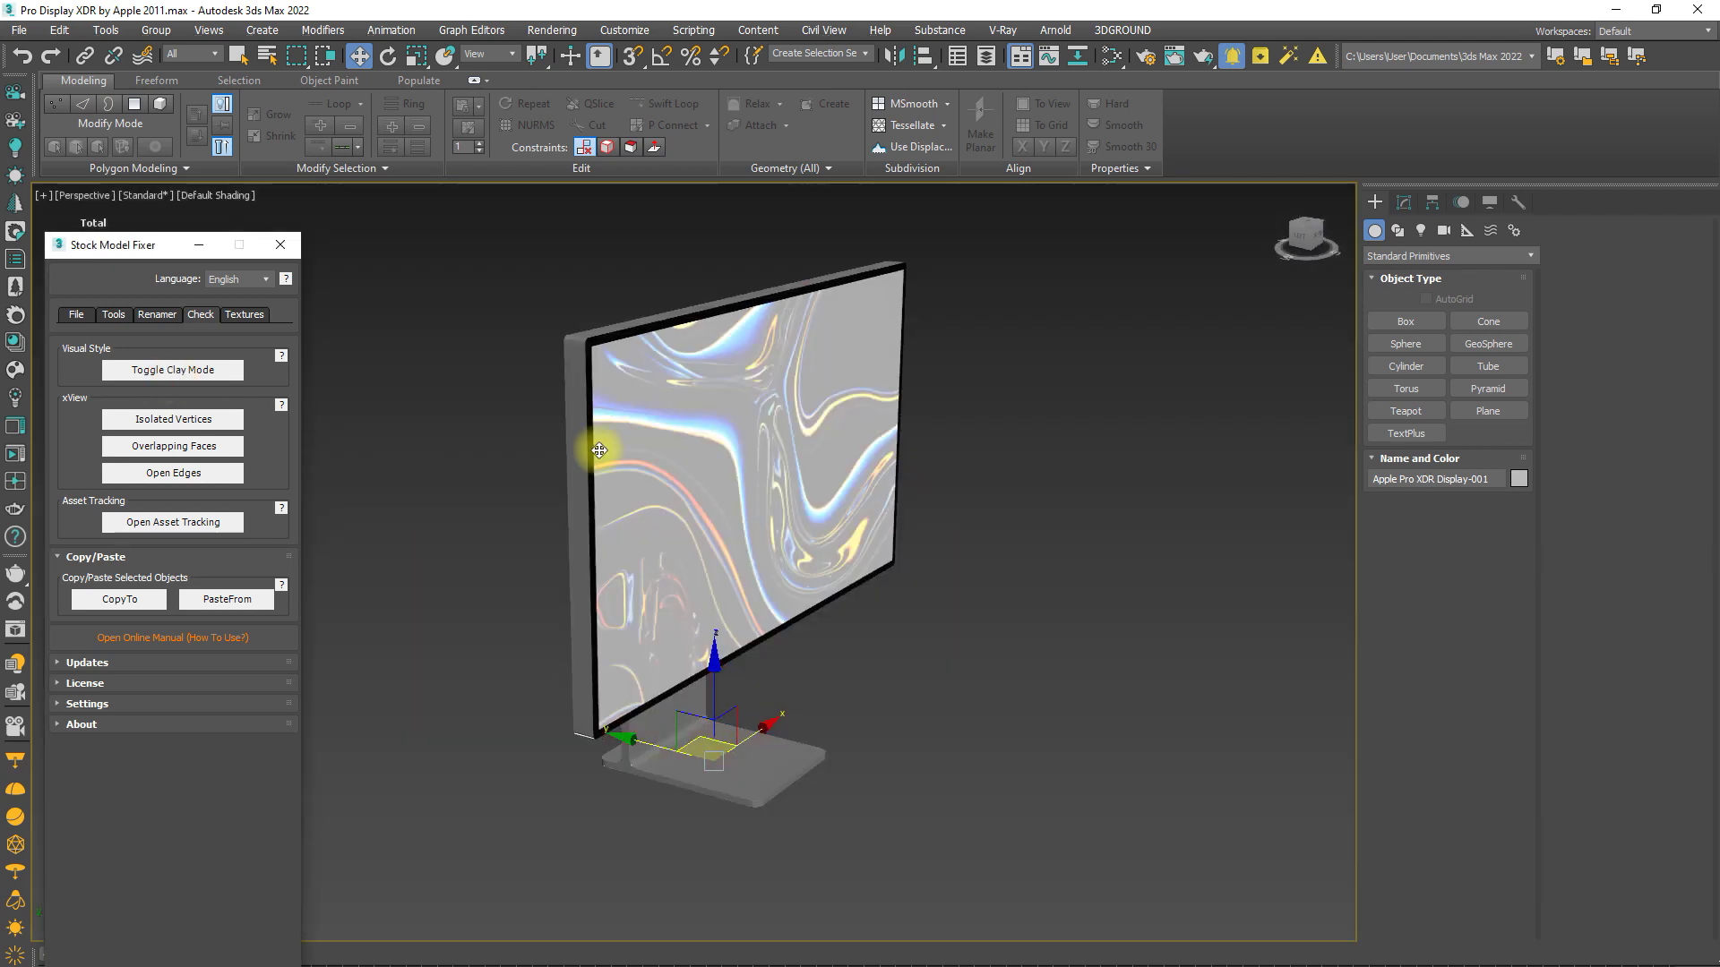
# Copy the selected monitor's textures to Q:\SVOYA Apartment\Tex\ and relink its bitmaps.
pyautogui.click(250, 324)
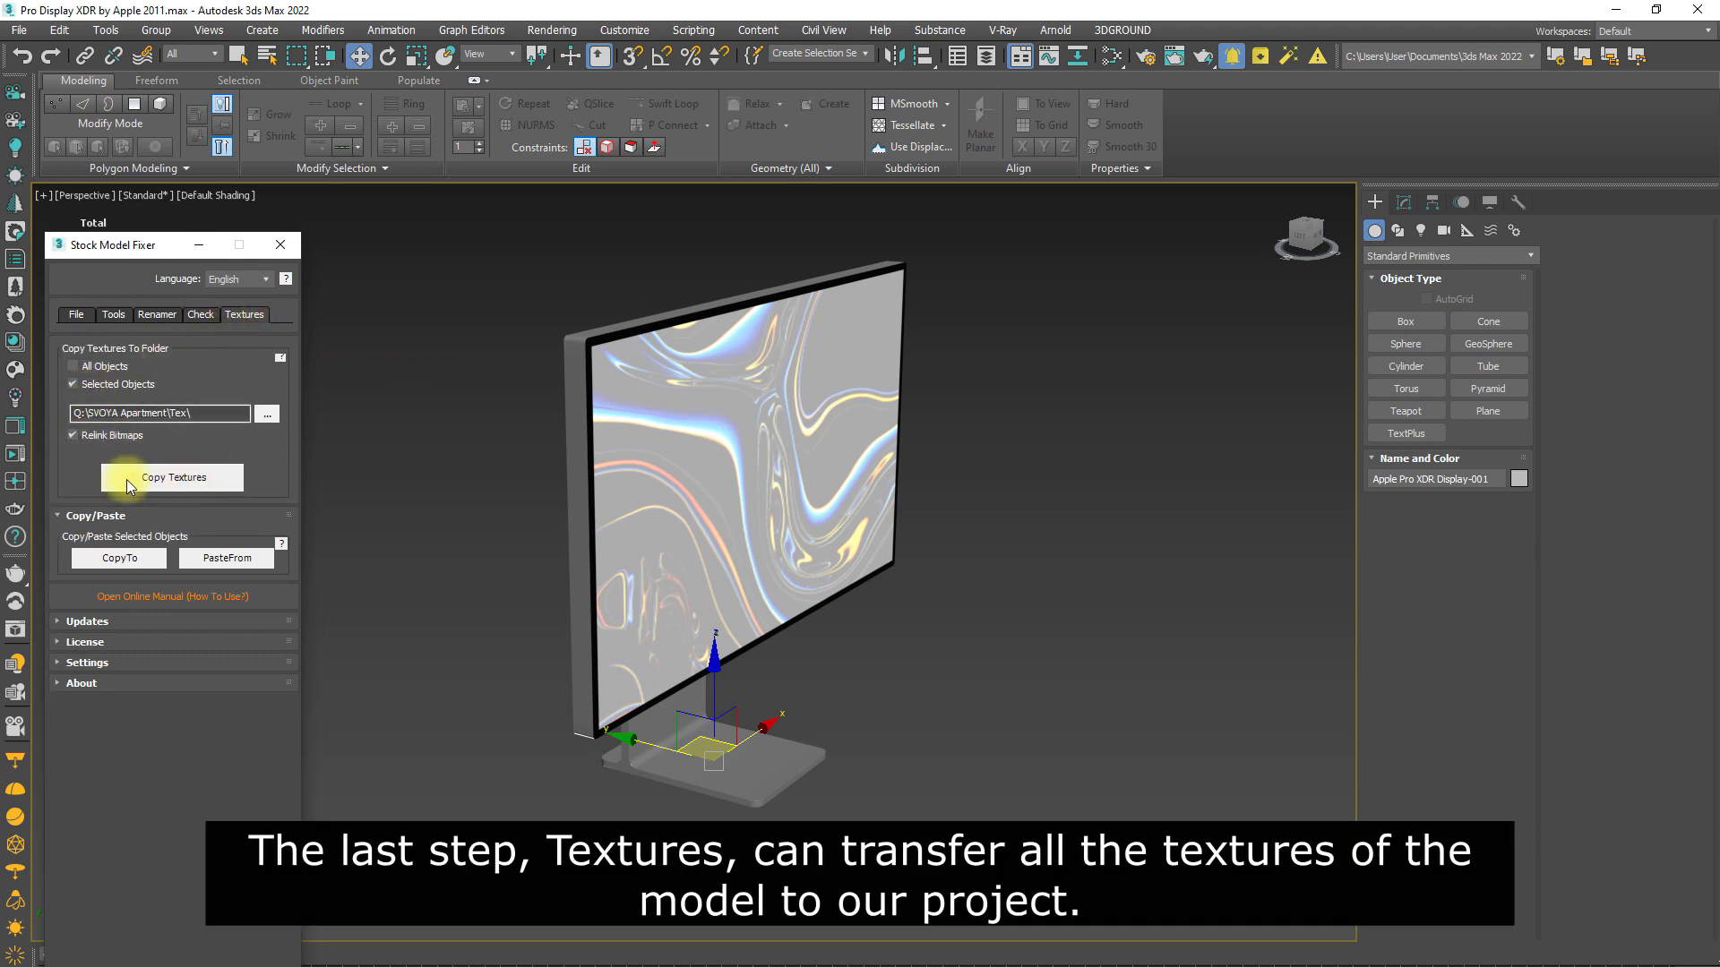
pyautogui.click(94, 439)
pyautogui.click(200, 480)
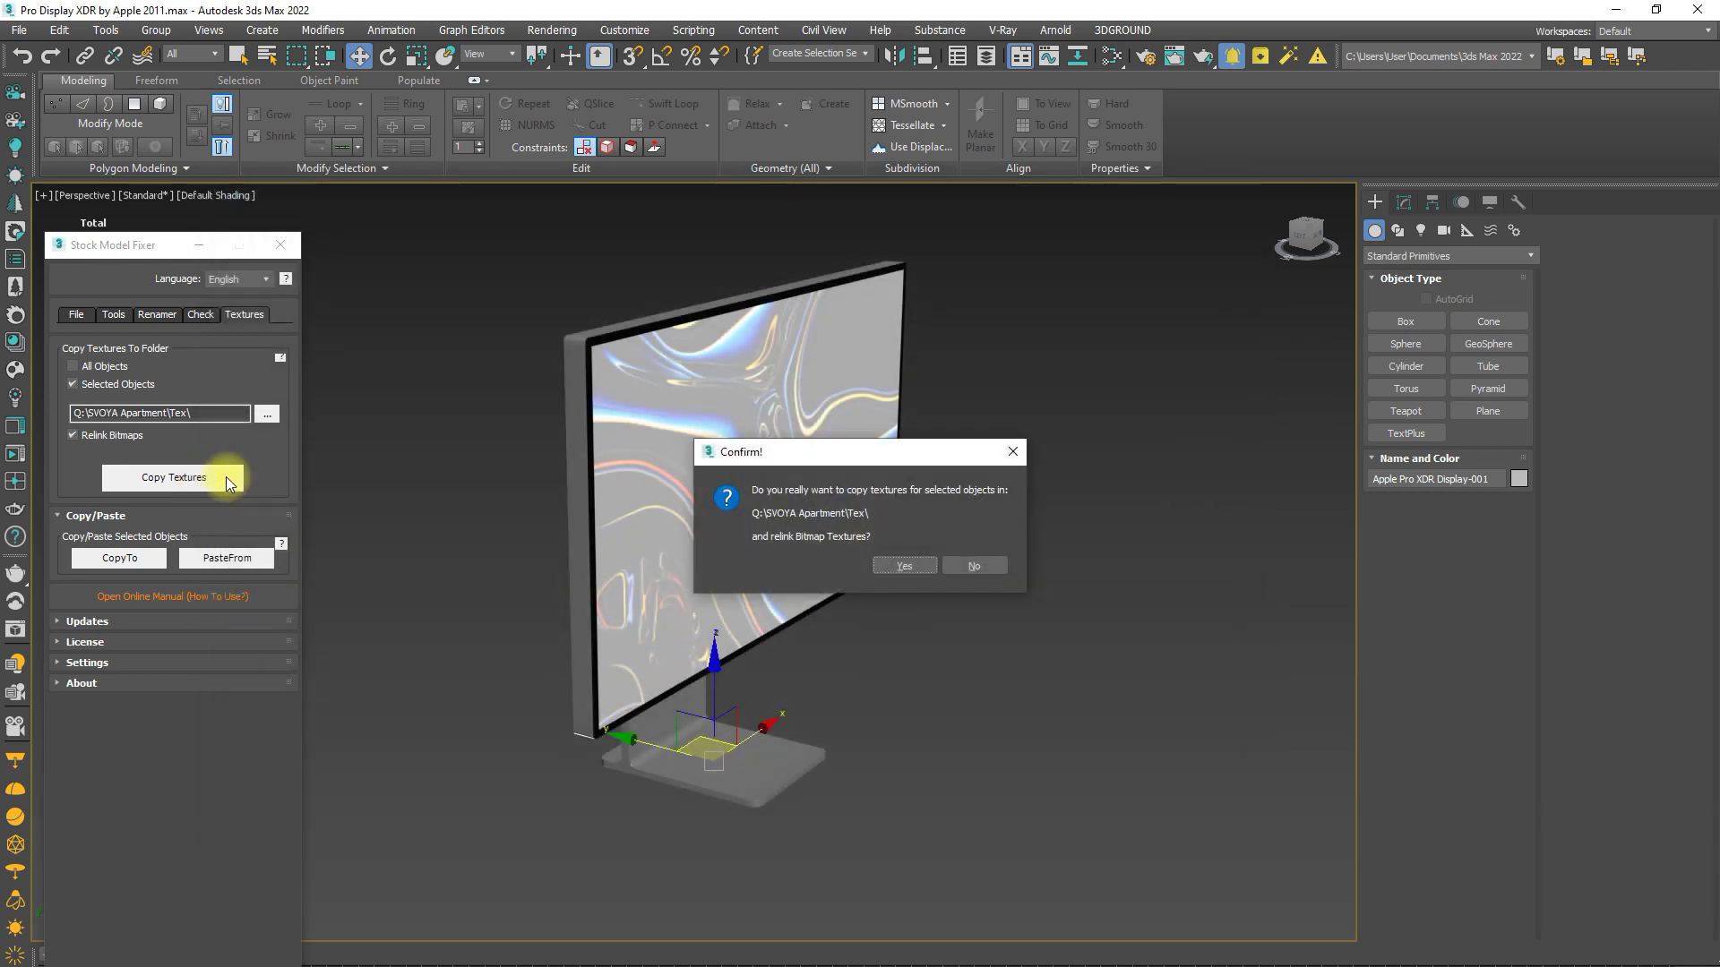
pyautogui.click(901, 566)
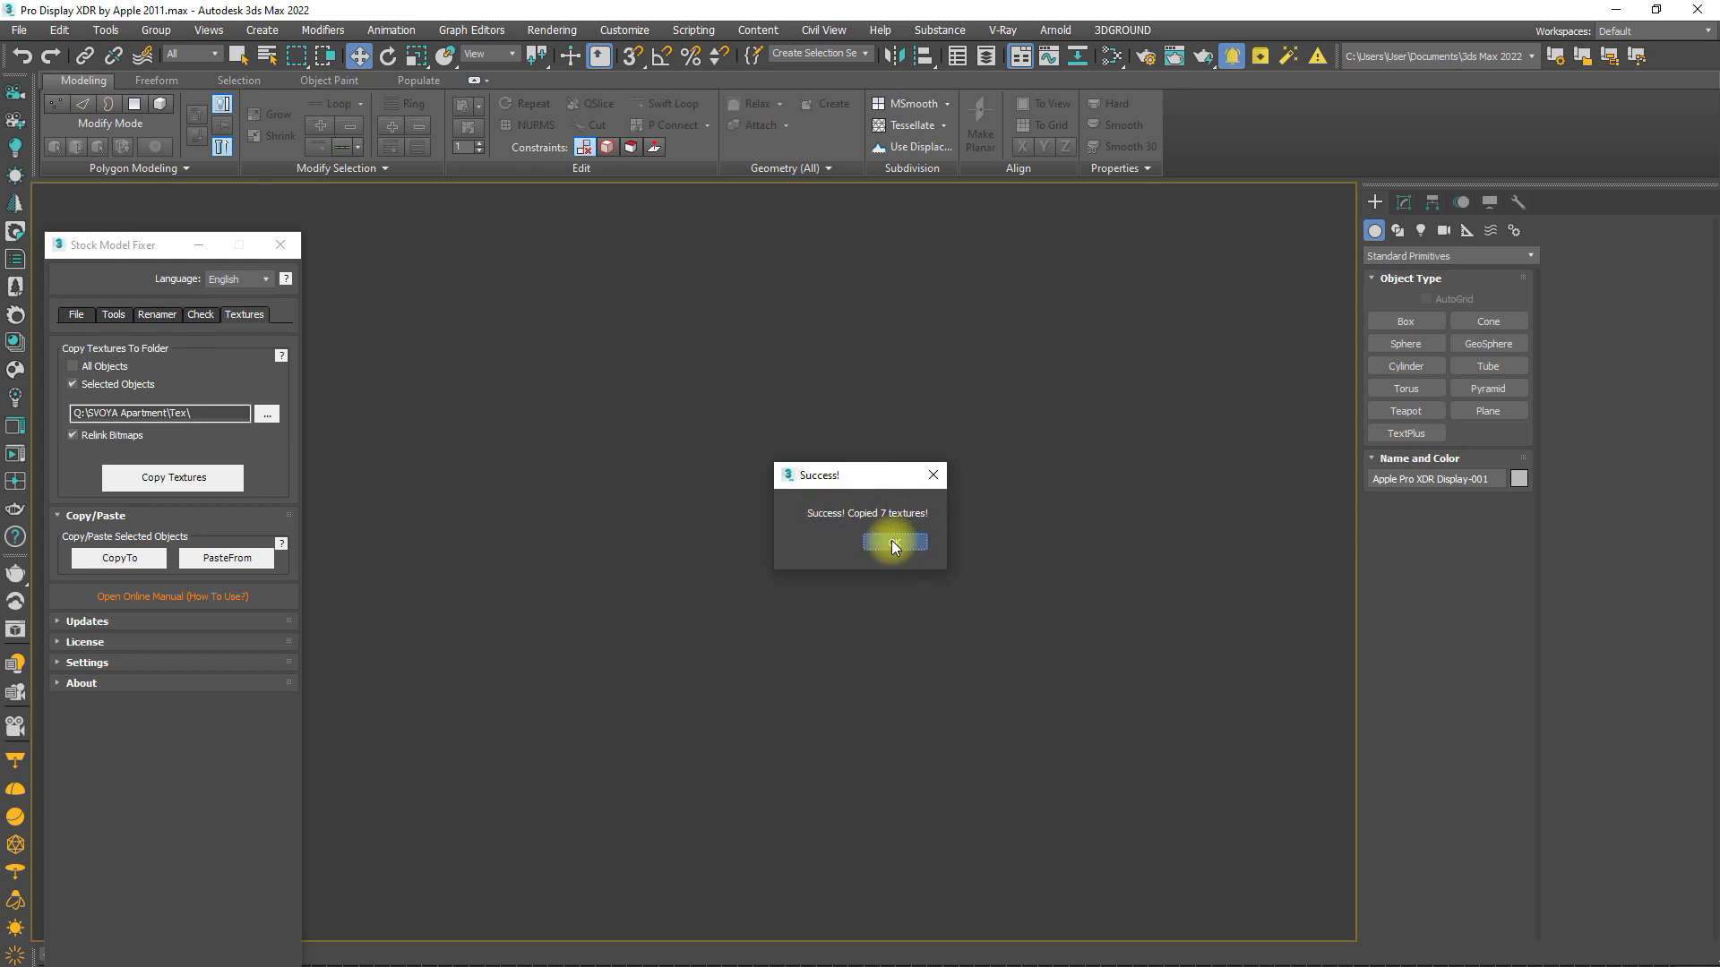
pyautogui.click(893, 544)
pyautogui.click(943, 544)
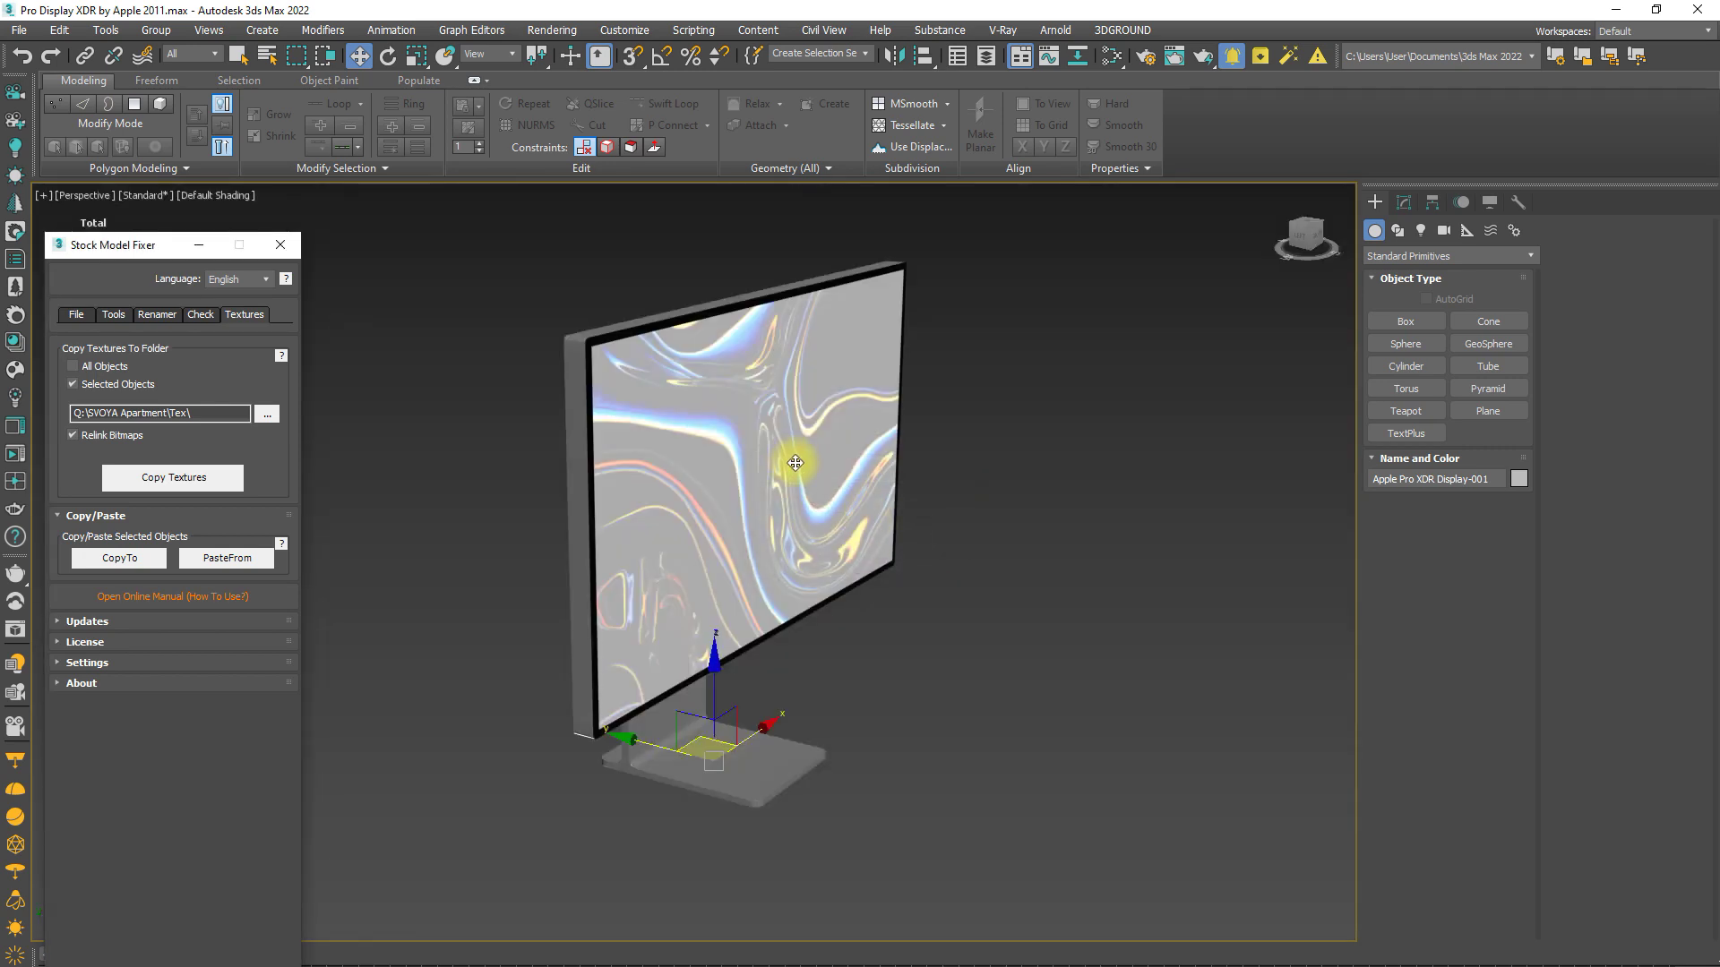
# Copy the monitor with CopyTo, switch to the 3ds Max session with test.max and insert it there using Stock Model Fixer's PasteFrom.
pyautogui.keyDown('alt'); pyautogui.moveTo(953, 585); pyautogui.dragTo(628, 529, button='middle'); pyautogui.keyUp('alt')
pyautogui.scroll(1, 618, 533)
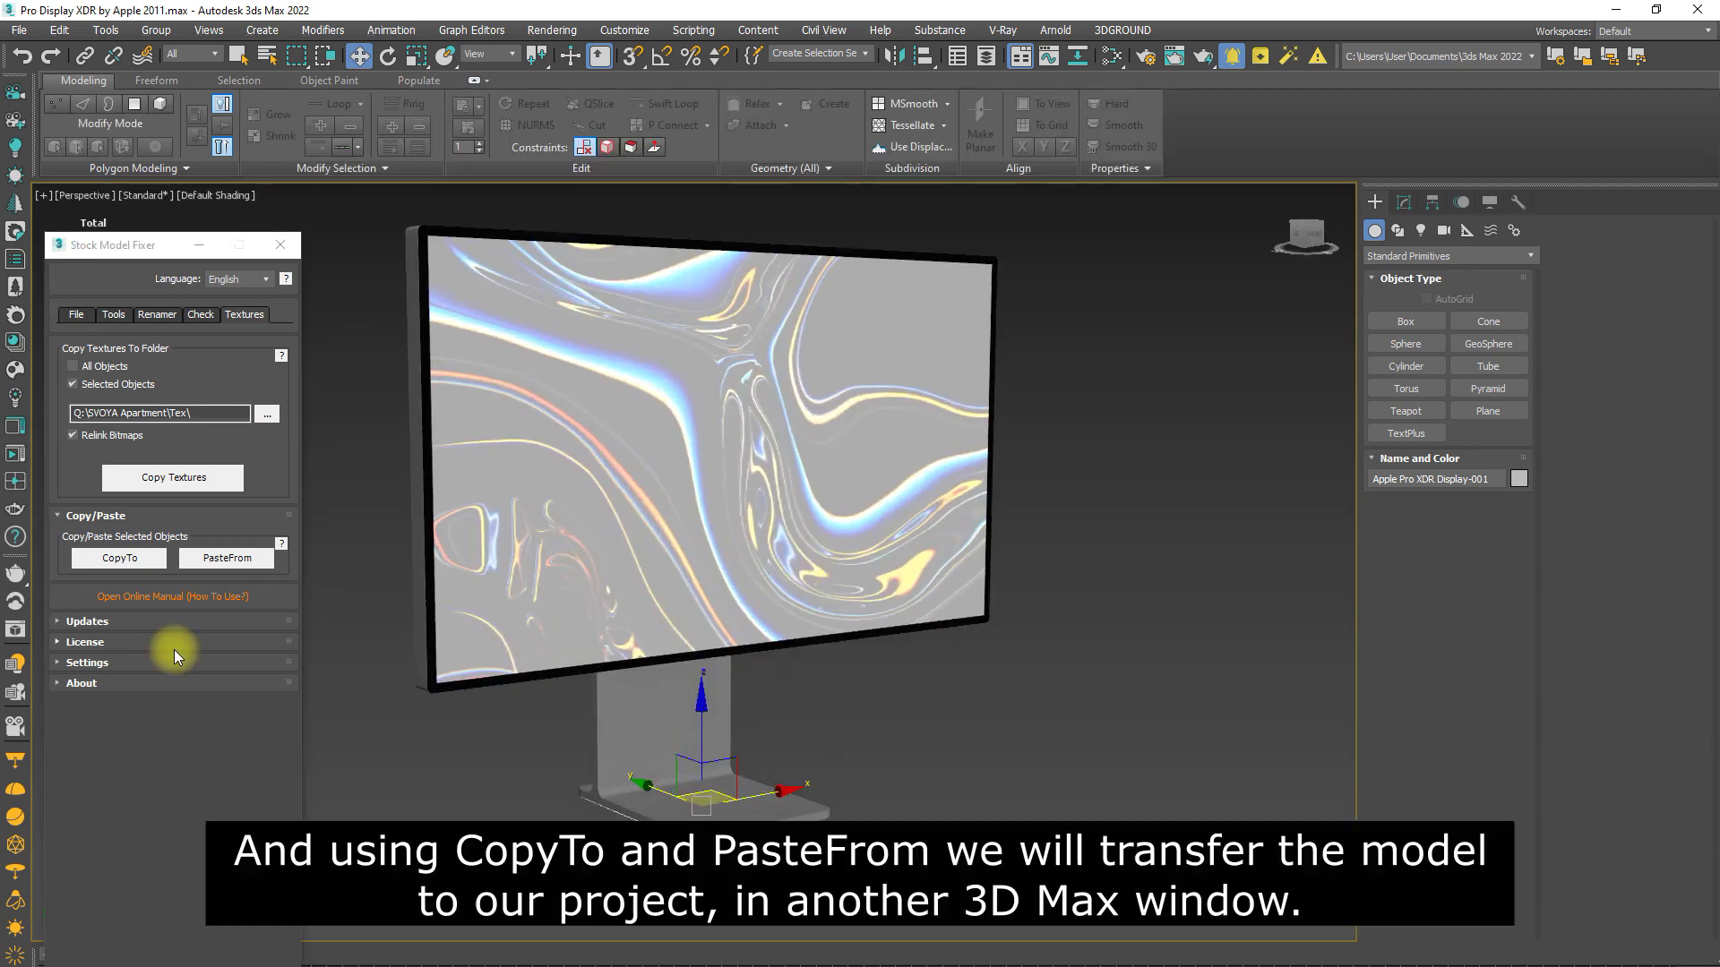
pyautogui.click(134, 558)
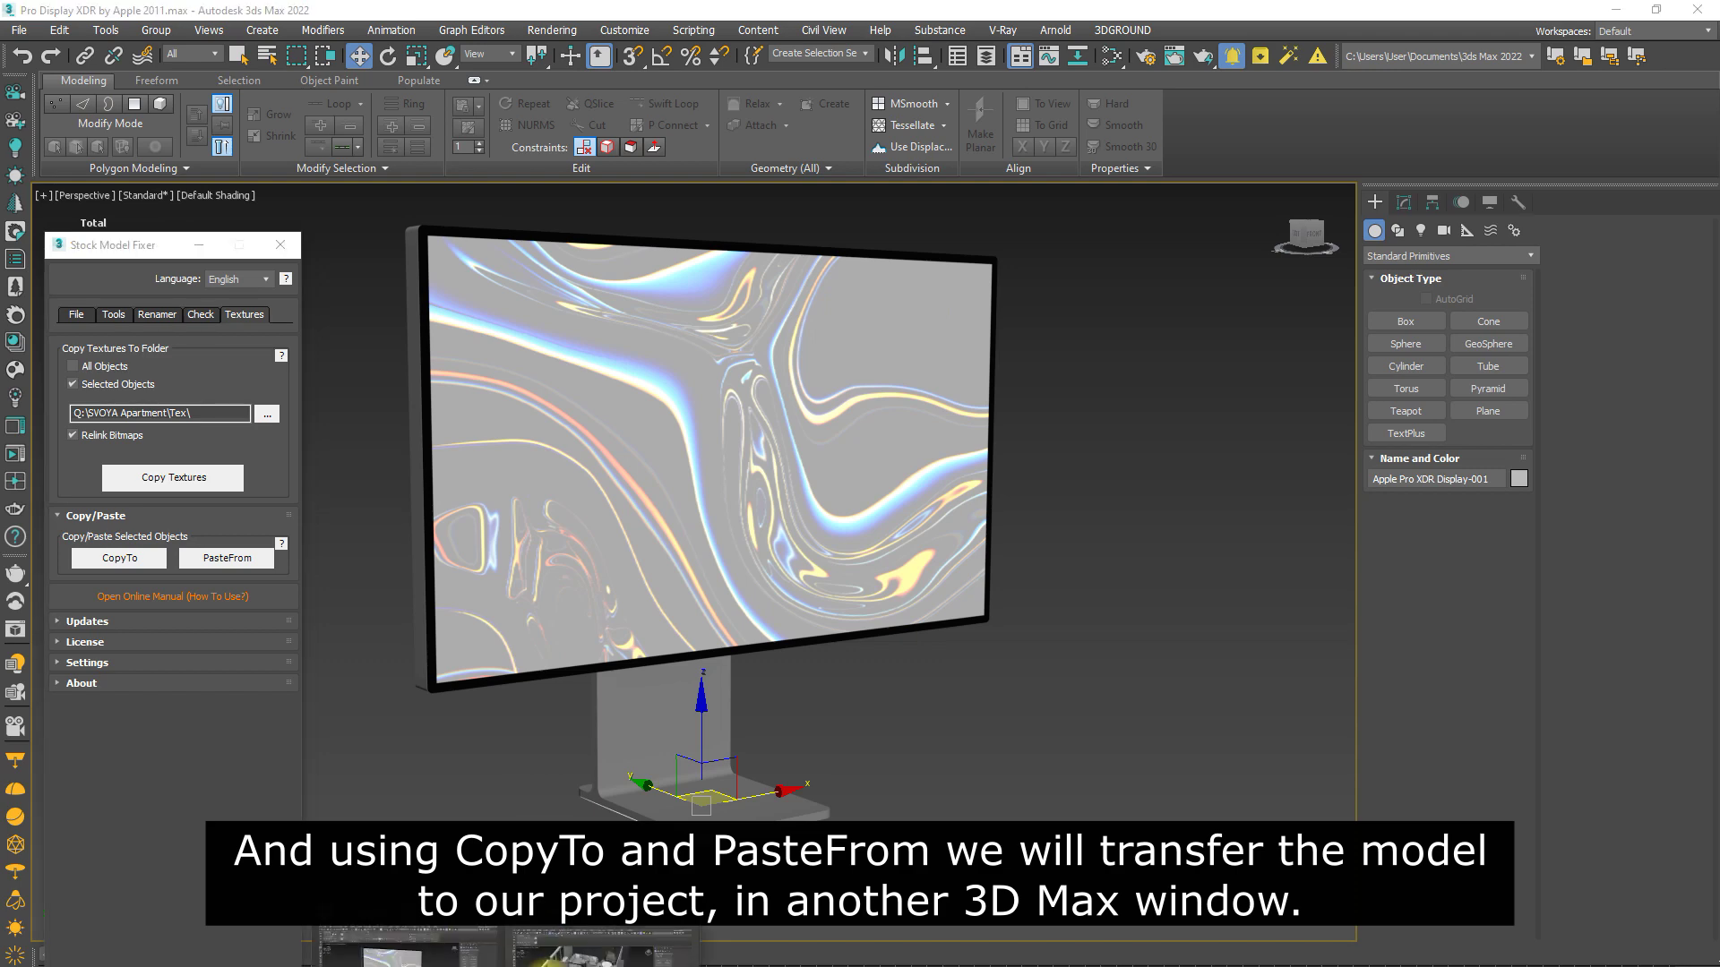
pyautogui.click(586, 948)
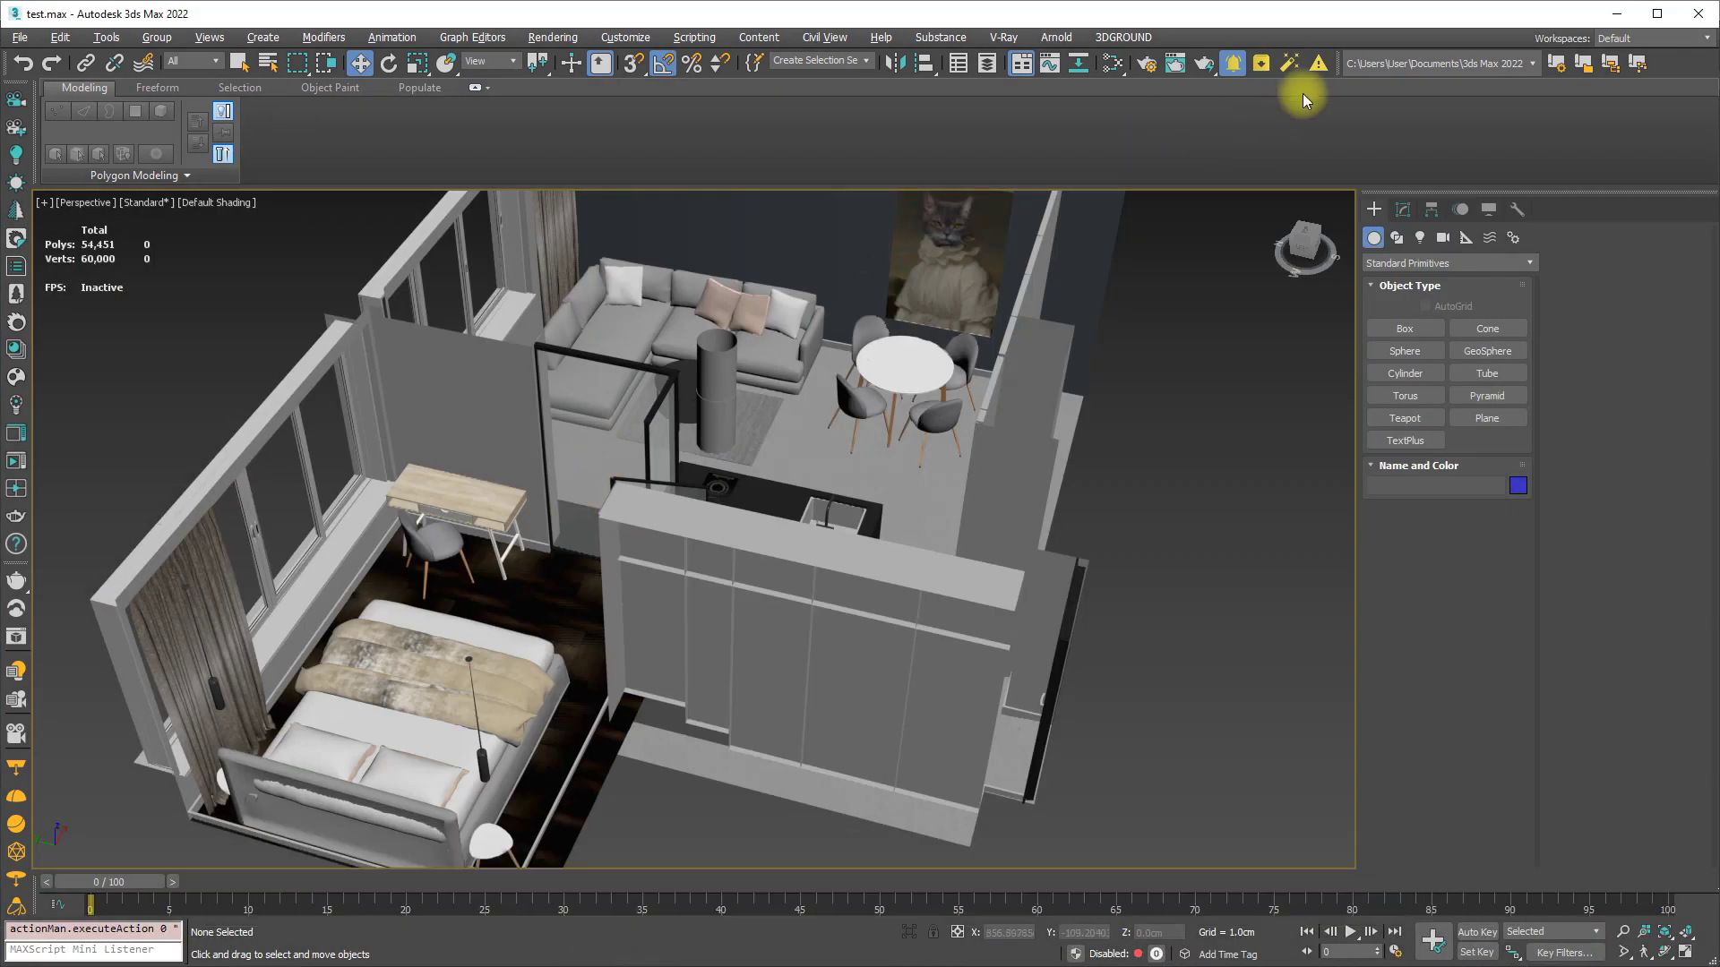
pyautogui.click(1291, 67)
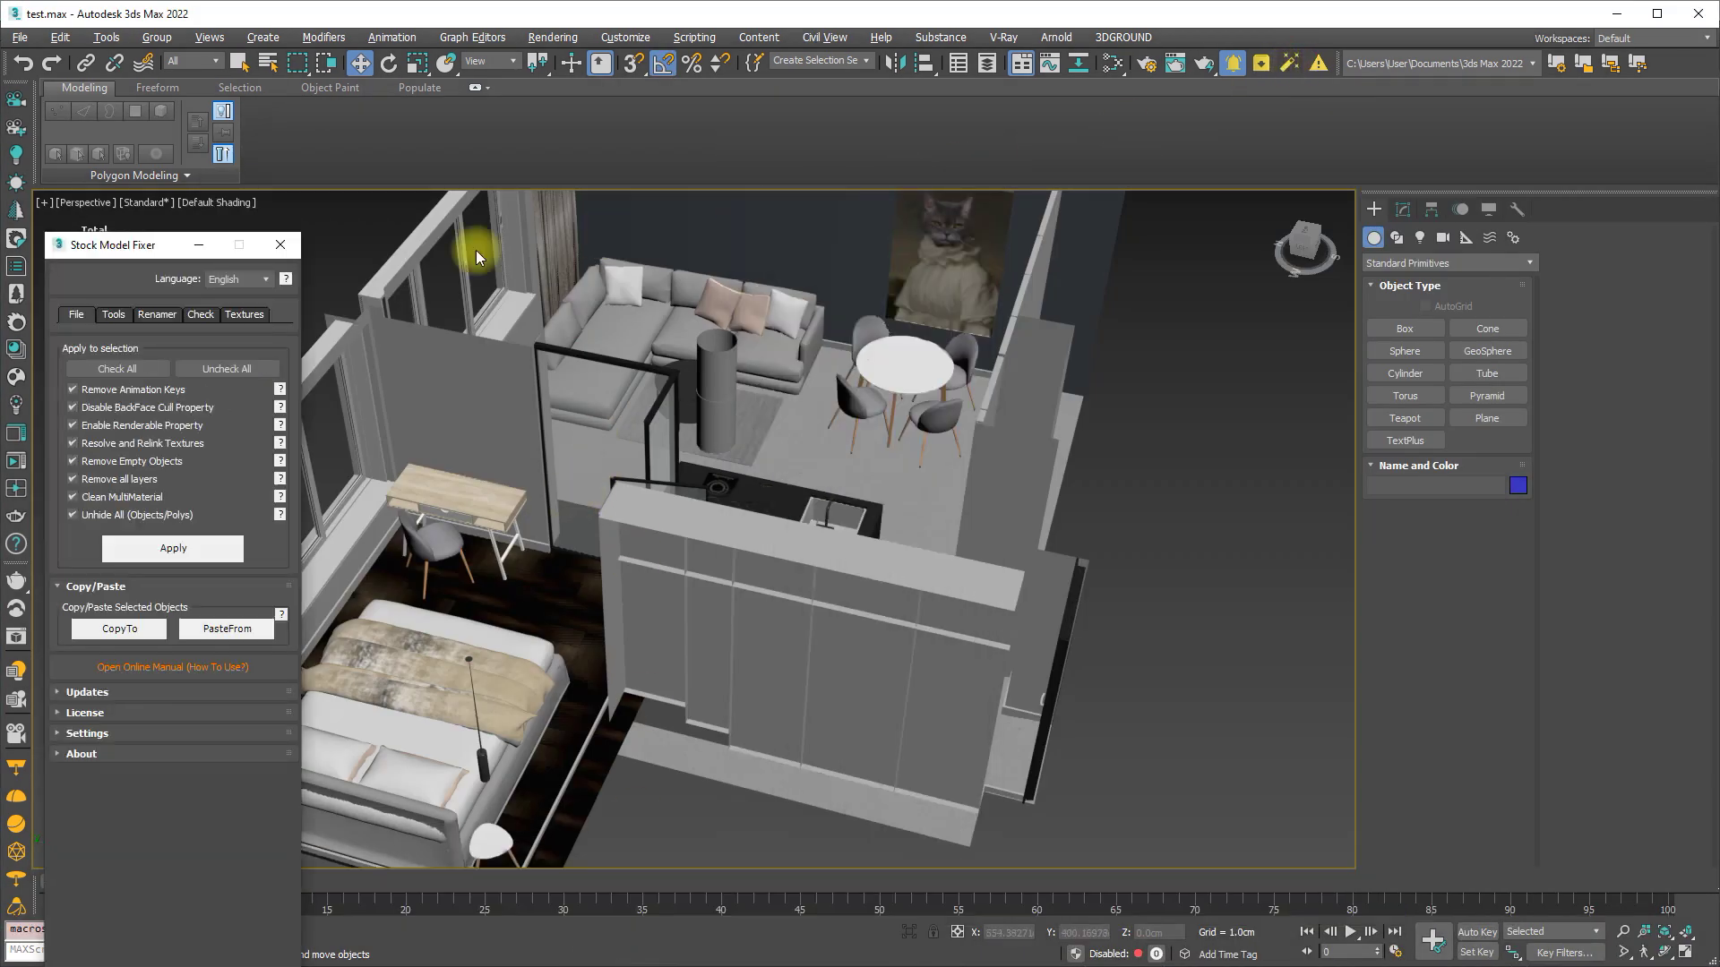
pyautogui.click(233, 629)
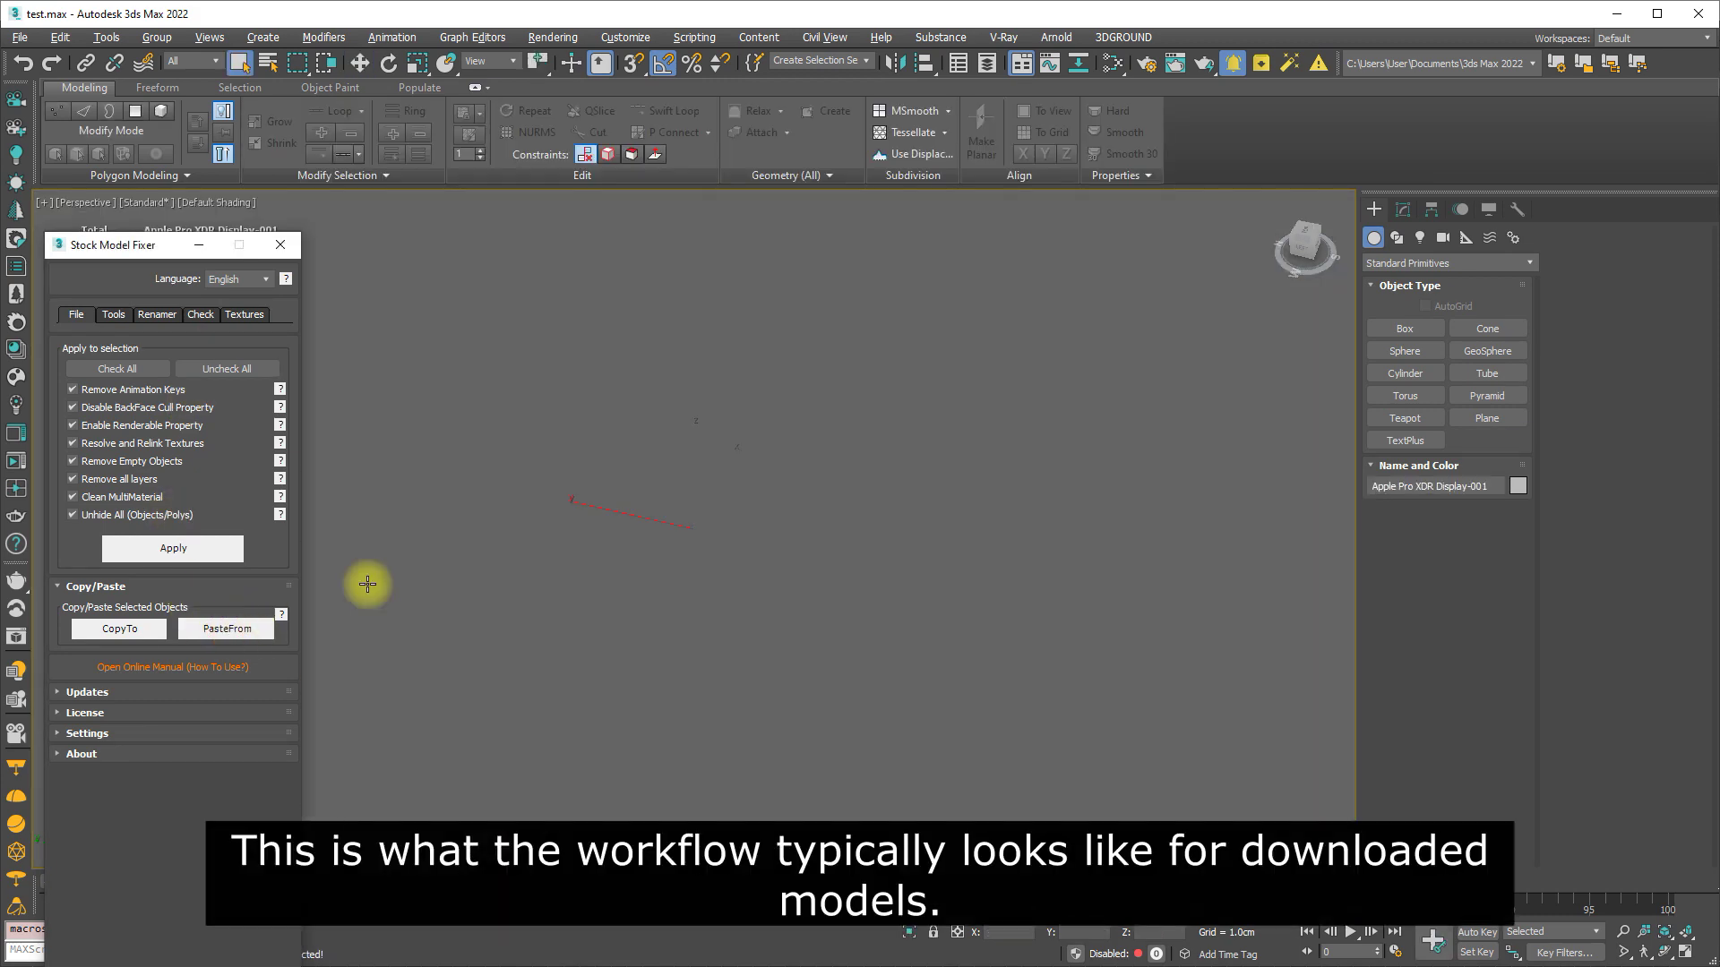
# Move the pasted monitor along its Y axis toward the wooden desk in the bedroom.
pyautogui.scroll(-10, 756, 502)
pyautogui.moveTo(718, 465); pyautogui.dragTo(950, 483, button='middle')
pyautogui.press('w')
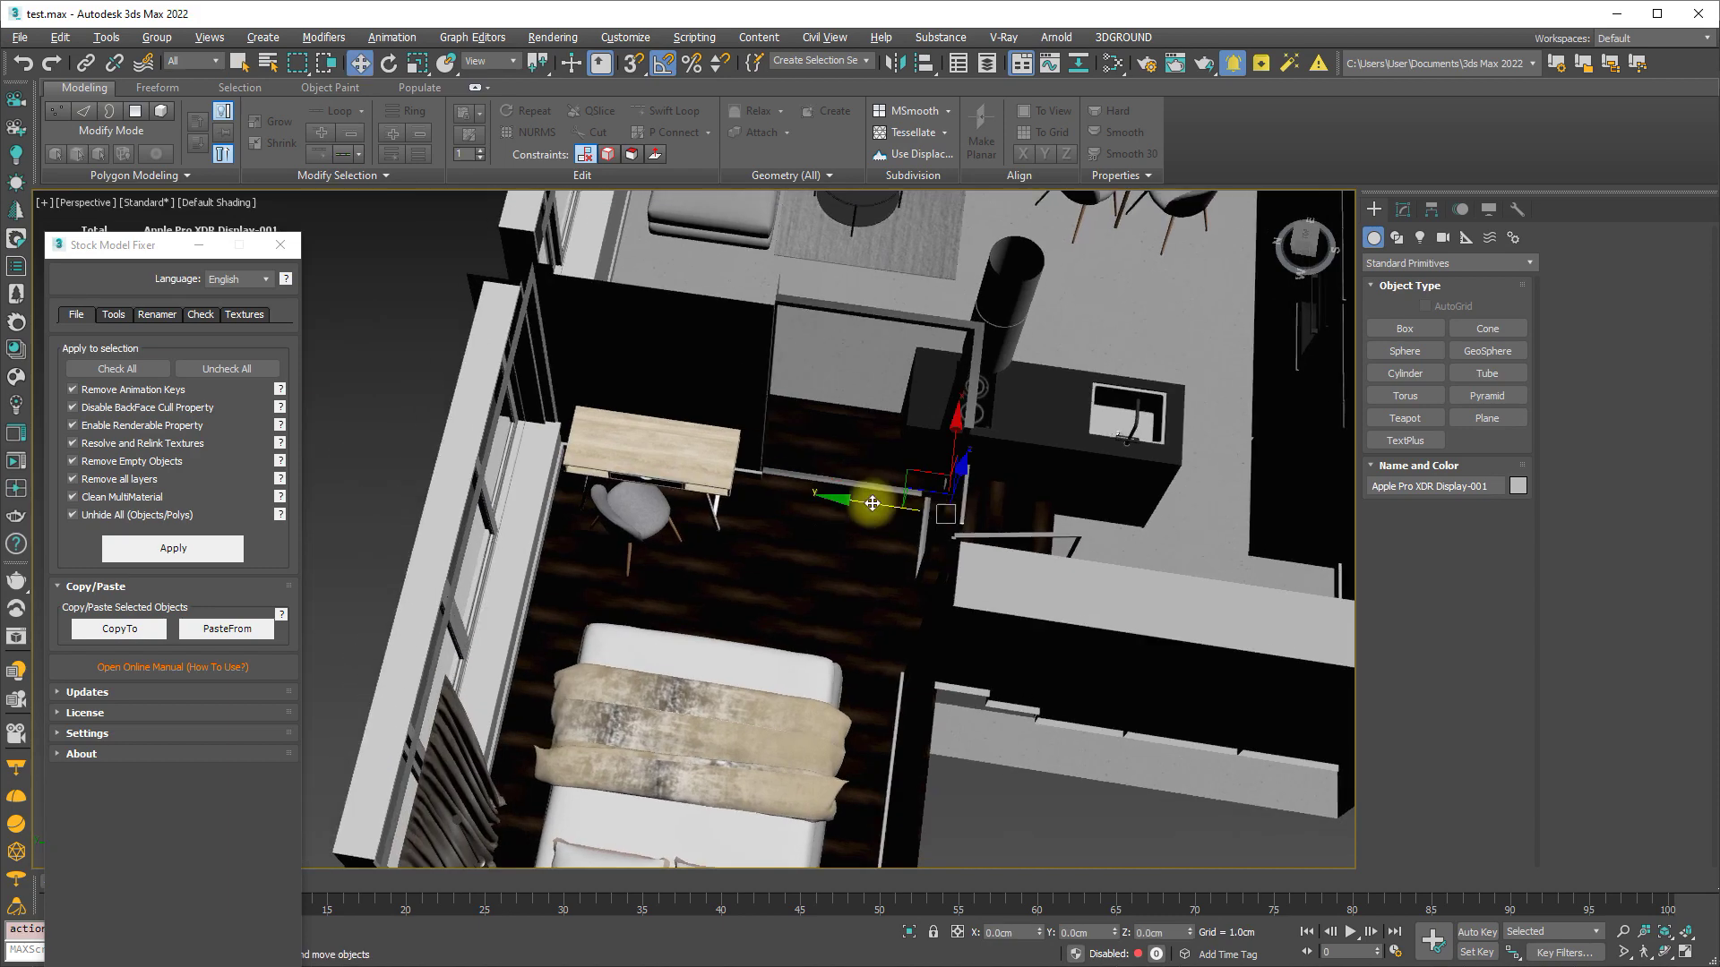
pyautogui.moveTo(872, 502); pyautogui.dragTo(739, 493)
# Place the pasted monitor on top of the wooden desk with Select and Place.
pyautogui.scroll(4, 739, 492)
pyautogui.moveTo(739, 493); pyautogui.dragTo(944, 523, button='middle')
pyautogui.scroll(-4, 944, 522)
pyautogui.click(447, 64)
pyautogui.scroll(6, 957, 569)
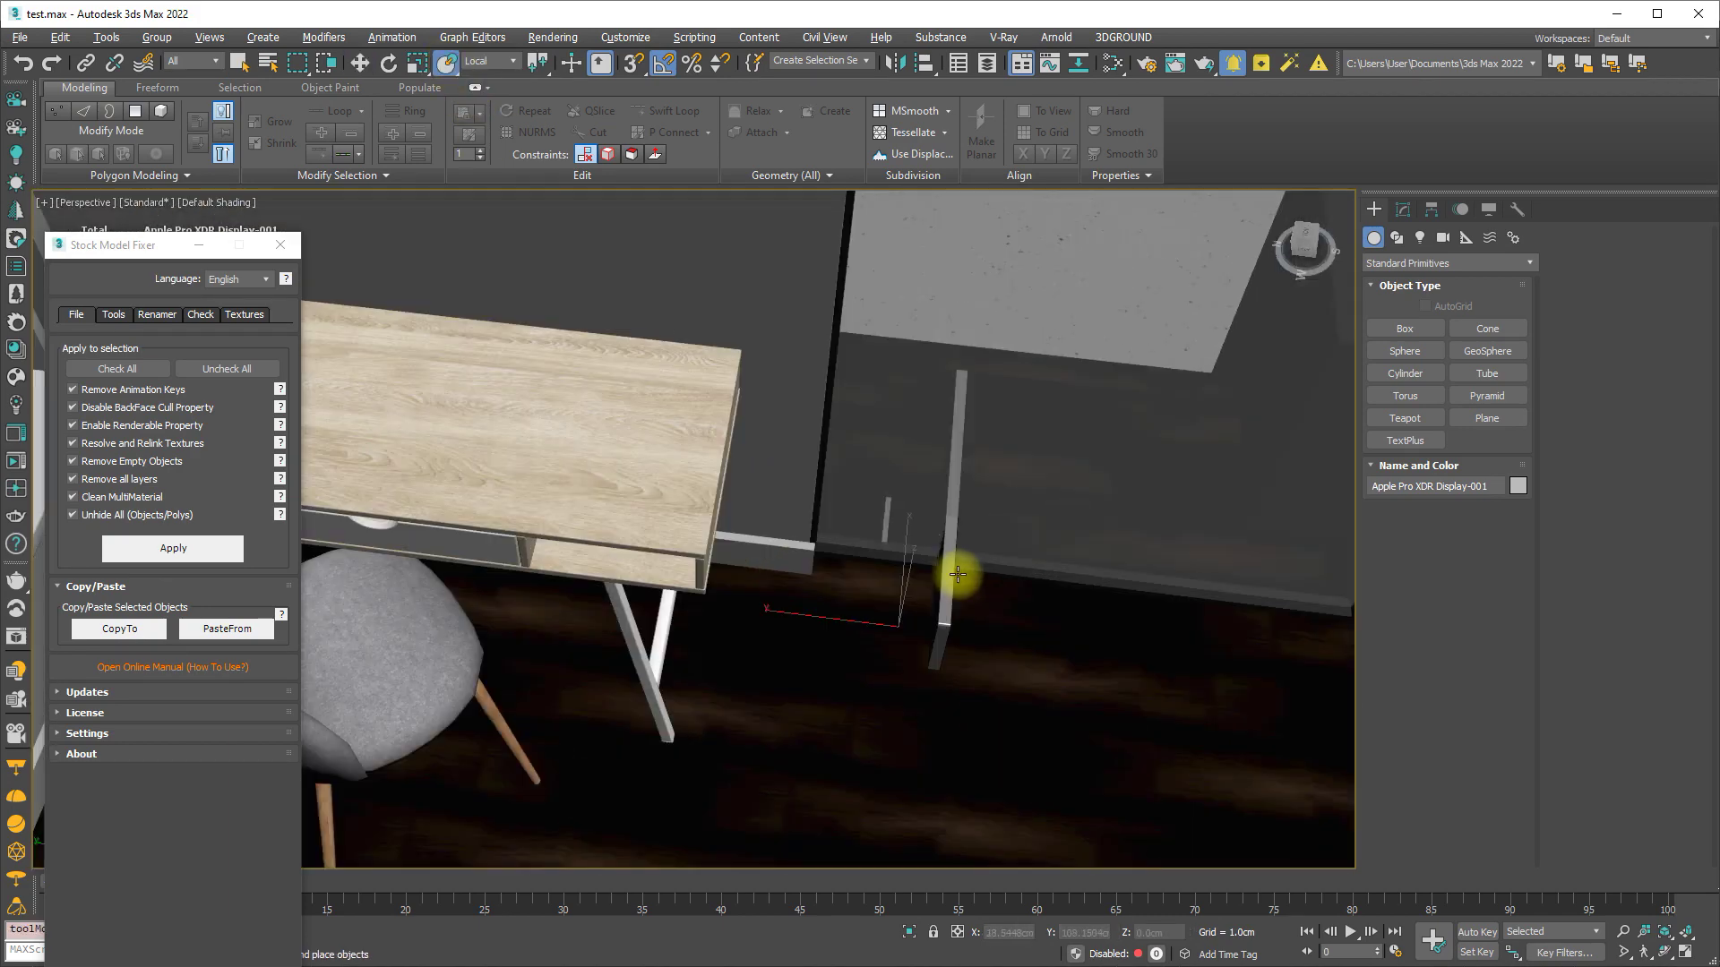
pyautogui.moveTo(958, 573); pyautogui.dragTo(451, 416)
# Rotate the monitor on the desktop, and return to the Move tool.
pyautogui.moveTo(451, 416); pyautogui.dragTo(719, 508, button='middle')
pyautogui.press('e')
pyautogui.moveTo(779, 543); pyautogui.dragTo(679, 551)
pyautogui.press('w')
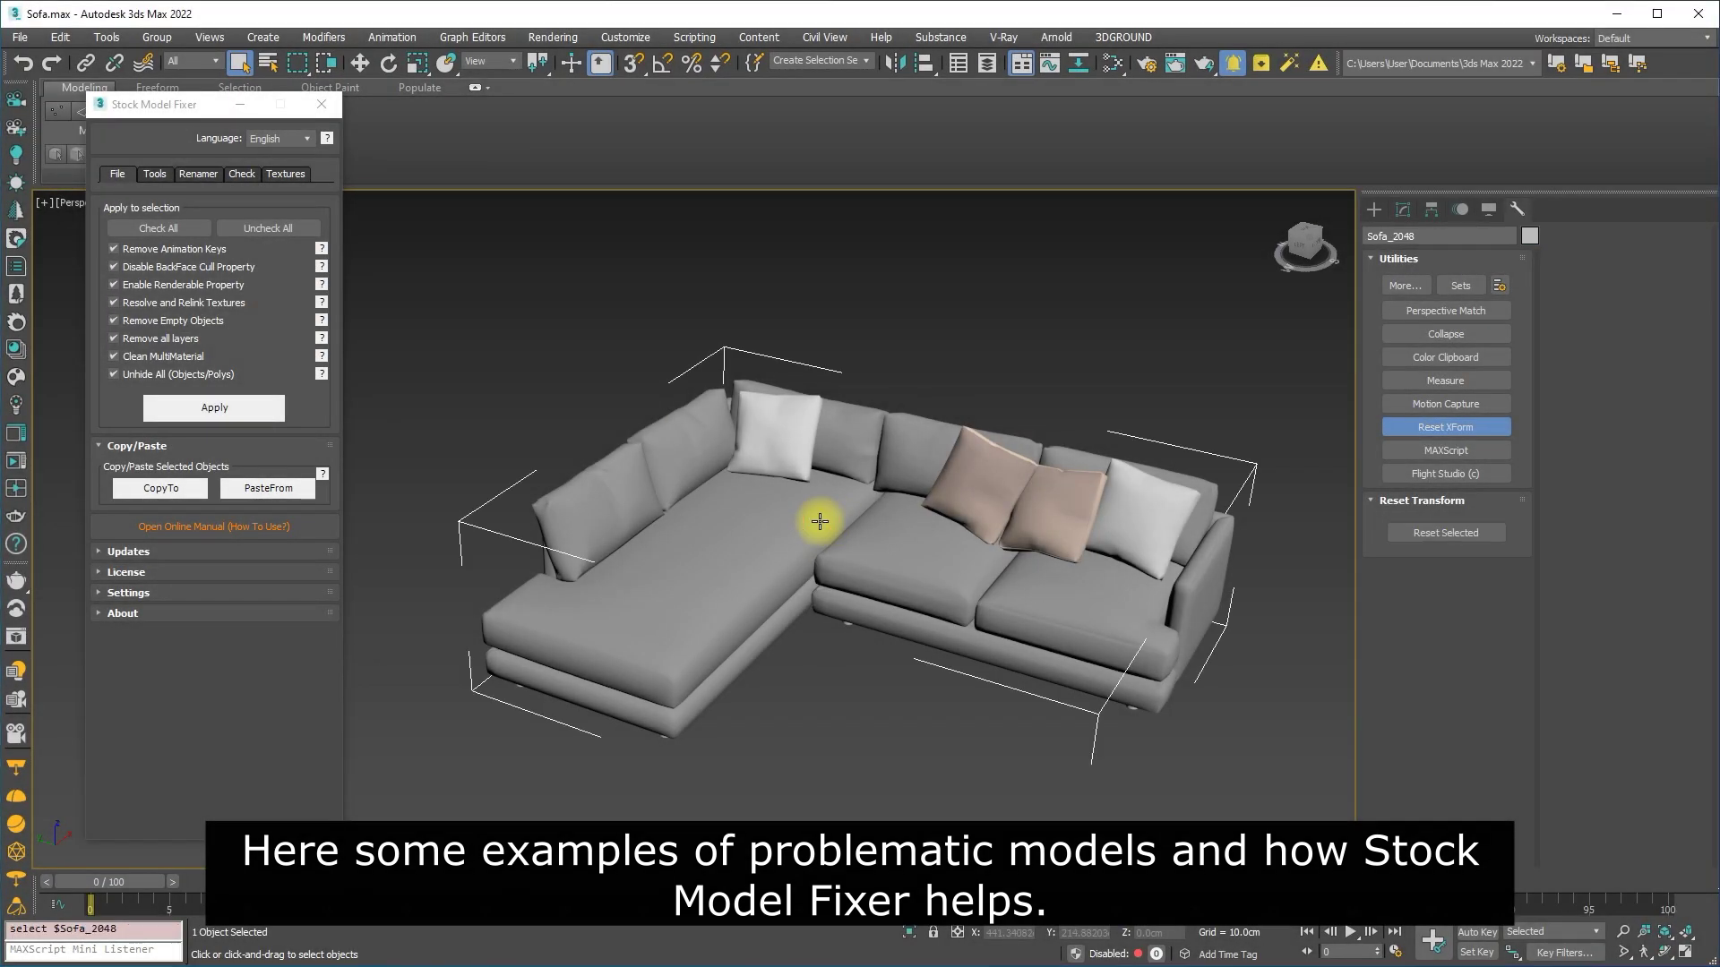
# Try Reset XForm on the selected corner sofa in Sofa.max, and inspect its geometry.
pyautogui.click(1447, 533)
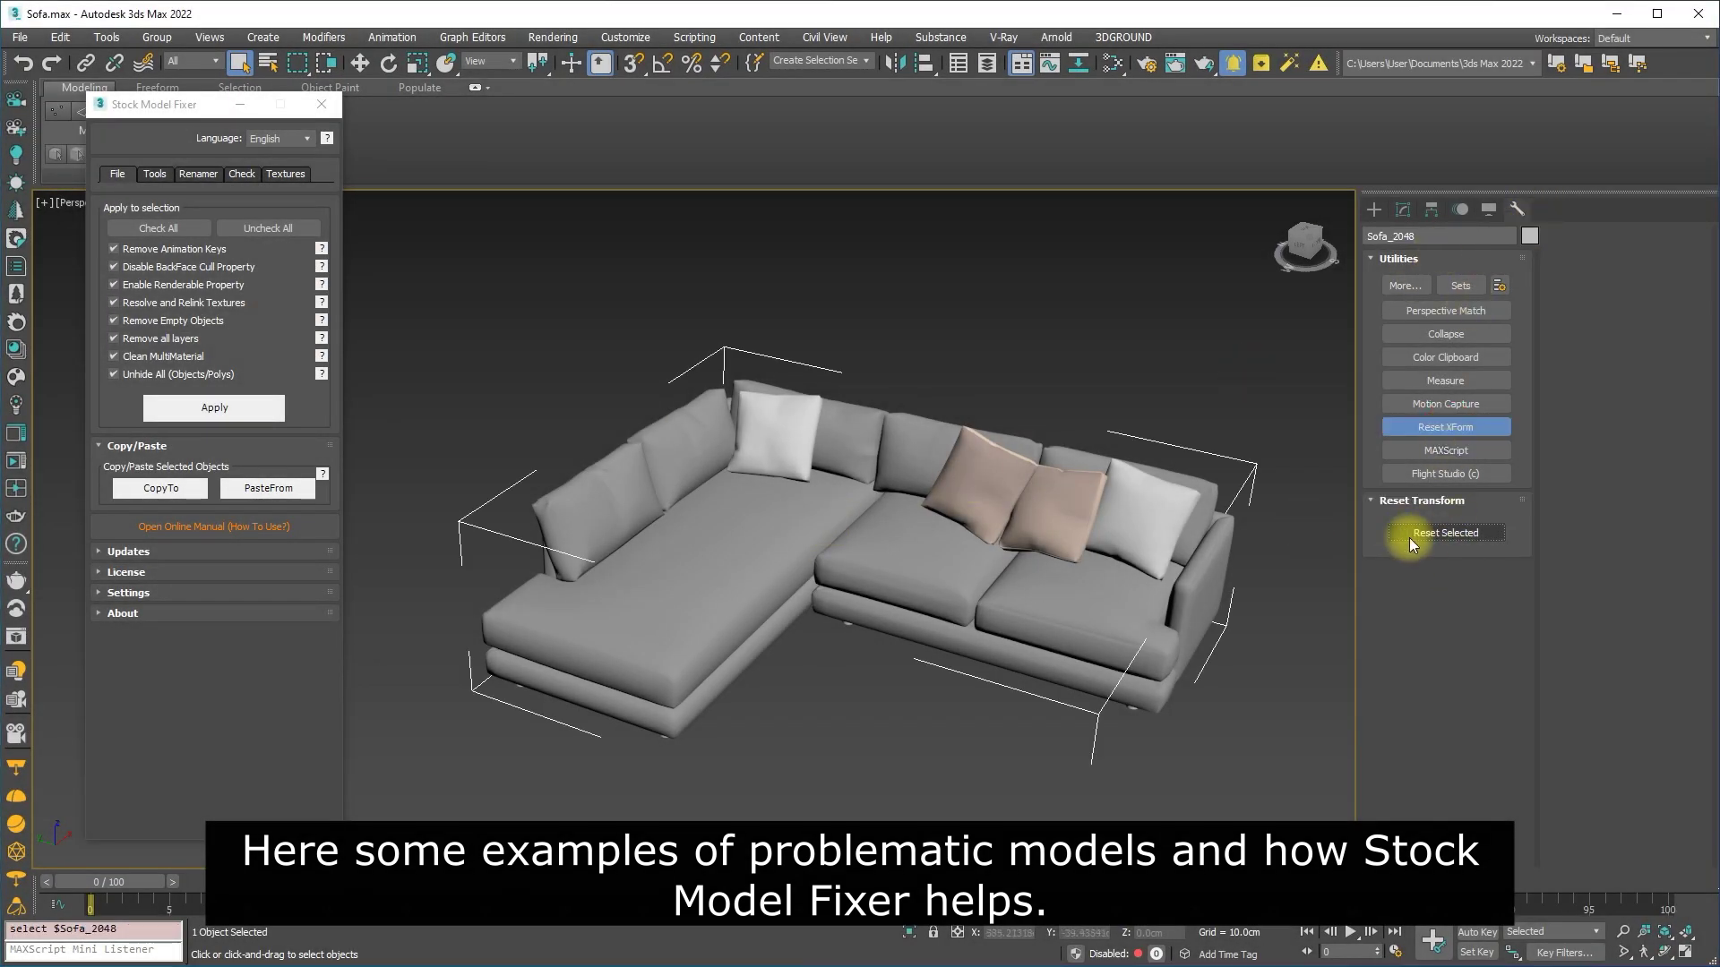
pyautogui.scroll(-4, 1167, 511)
pyautogui.keyDown('alt'); pyautogui.moveTo(1056, 564); pyautogui.dragTo(1019, 600, button='middle'); pyautogui.keyUp('alt')
pyautogui.click(1024, 574)
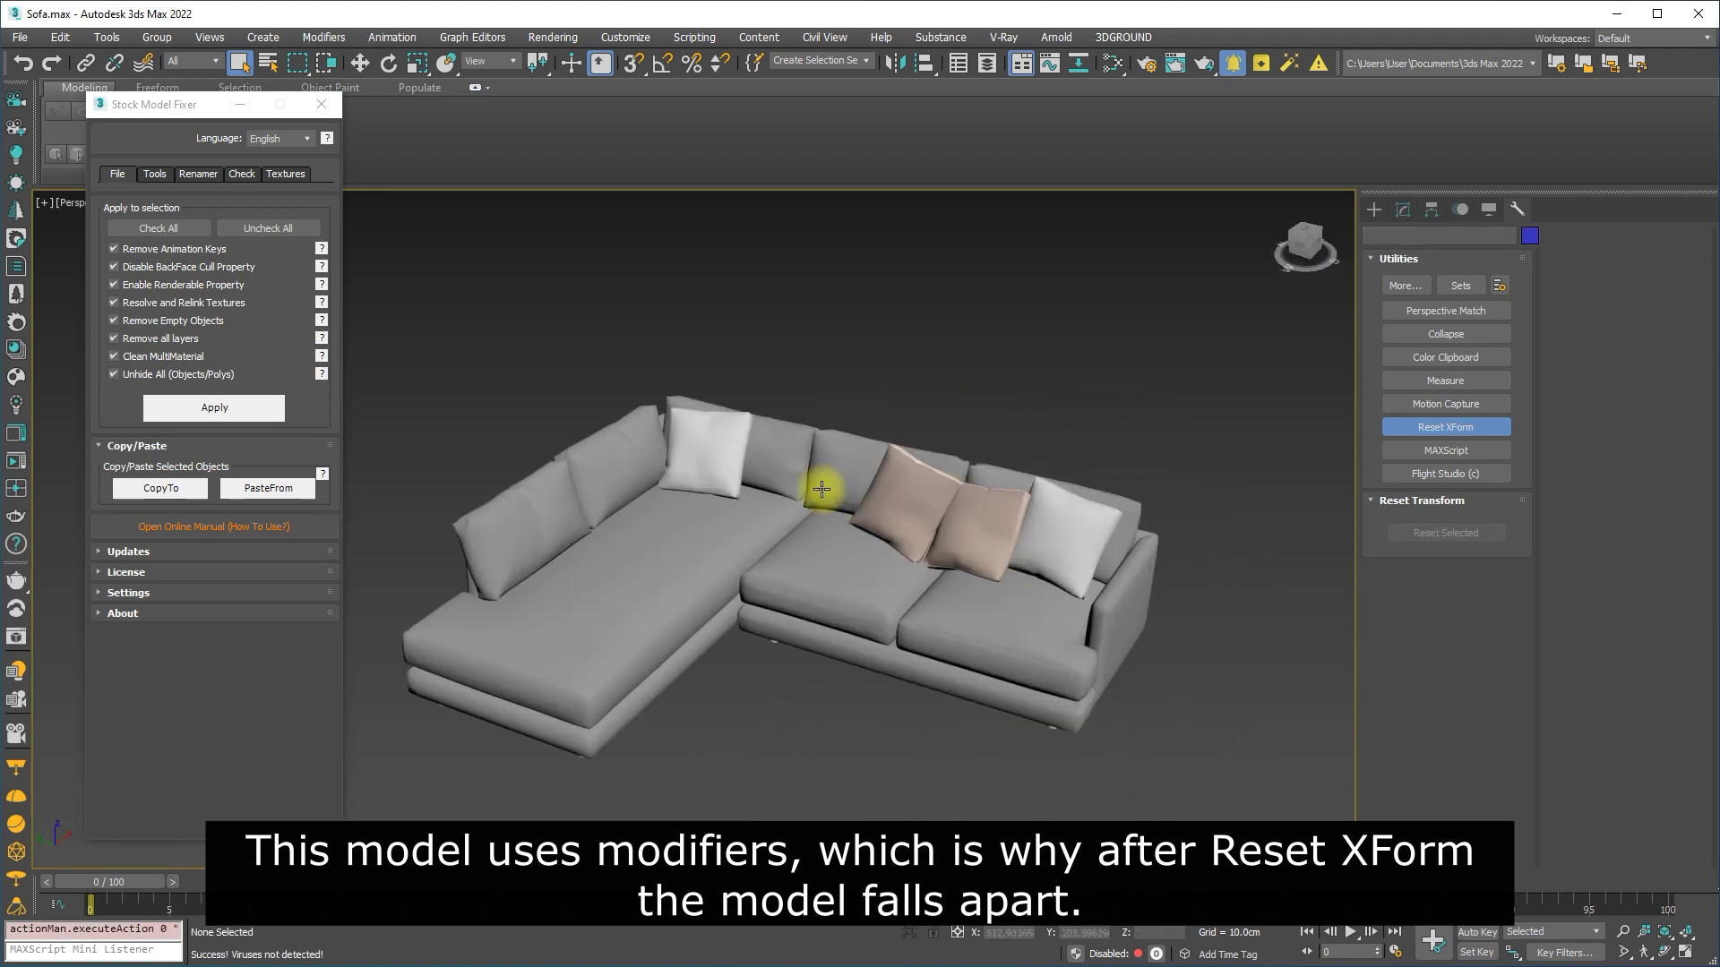
# Select the sofa and repair it with Stock Model Fixer's Geometry Fix options Snapshot and Box Trick.
pyautogui.click(817, 487)
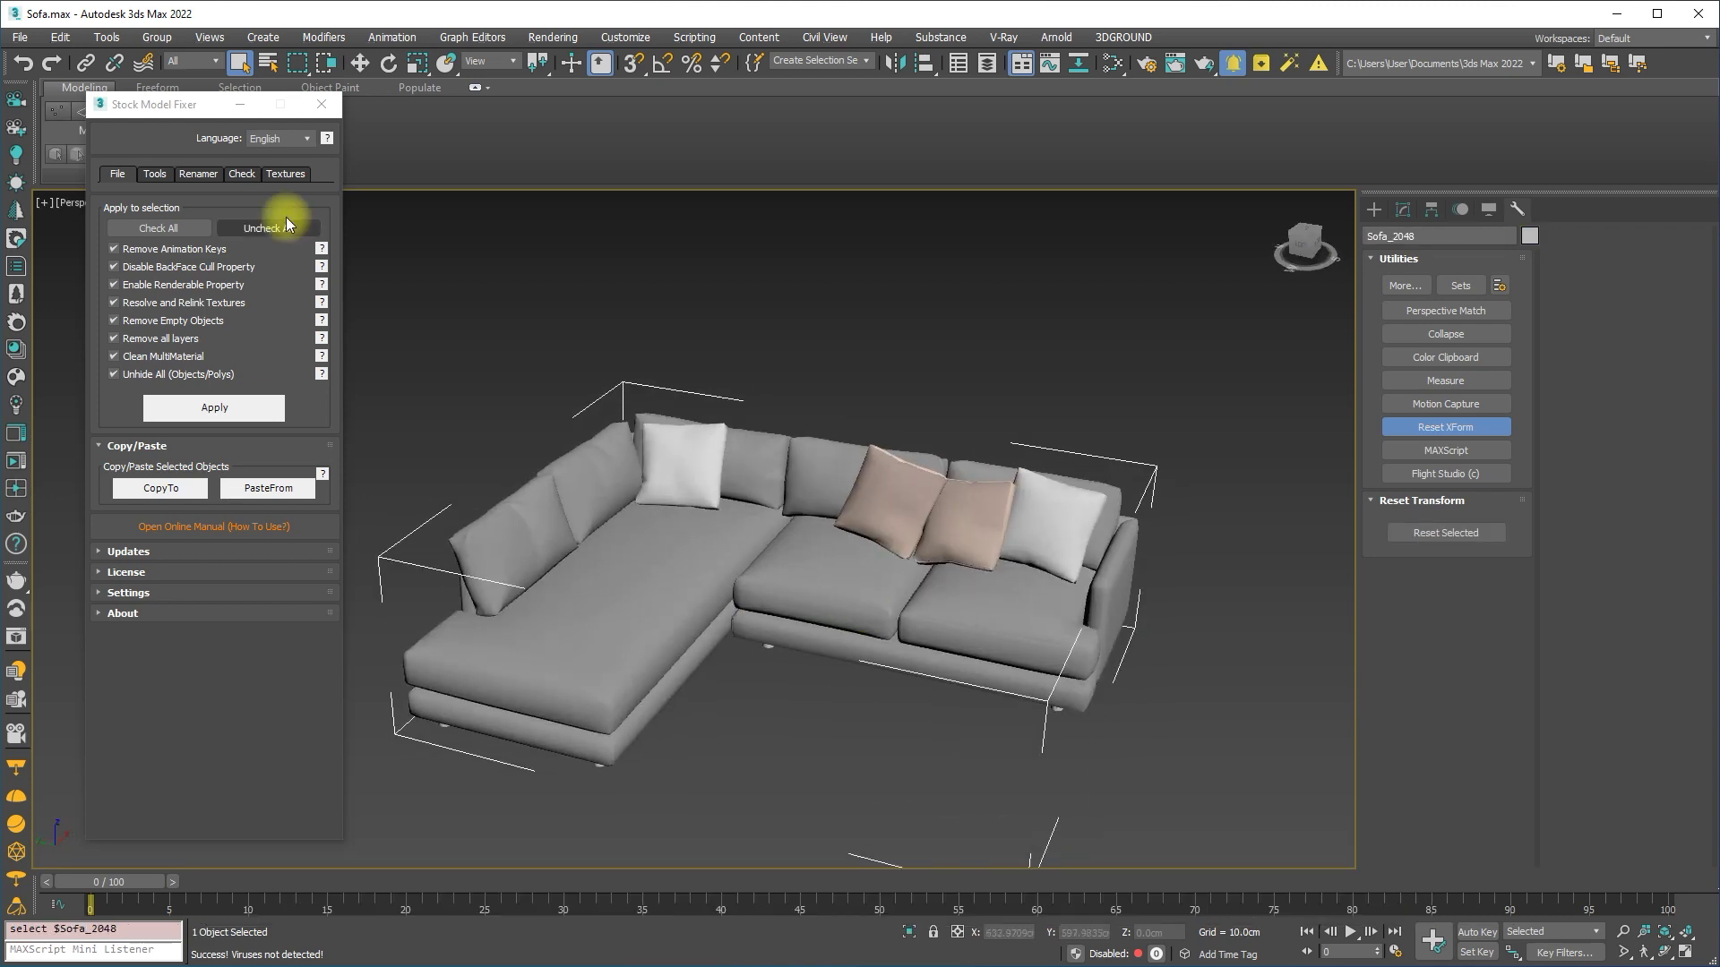
pyautogui.click(154, 173)
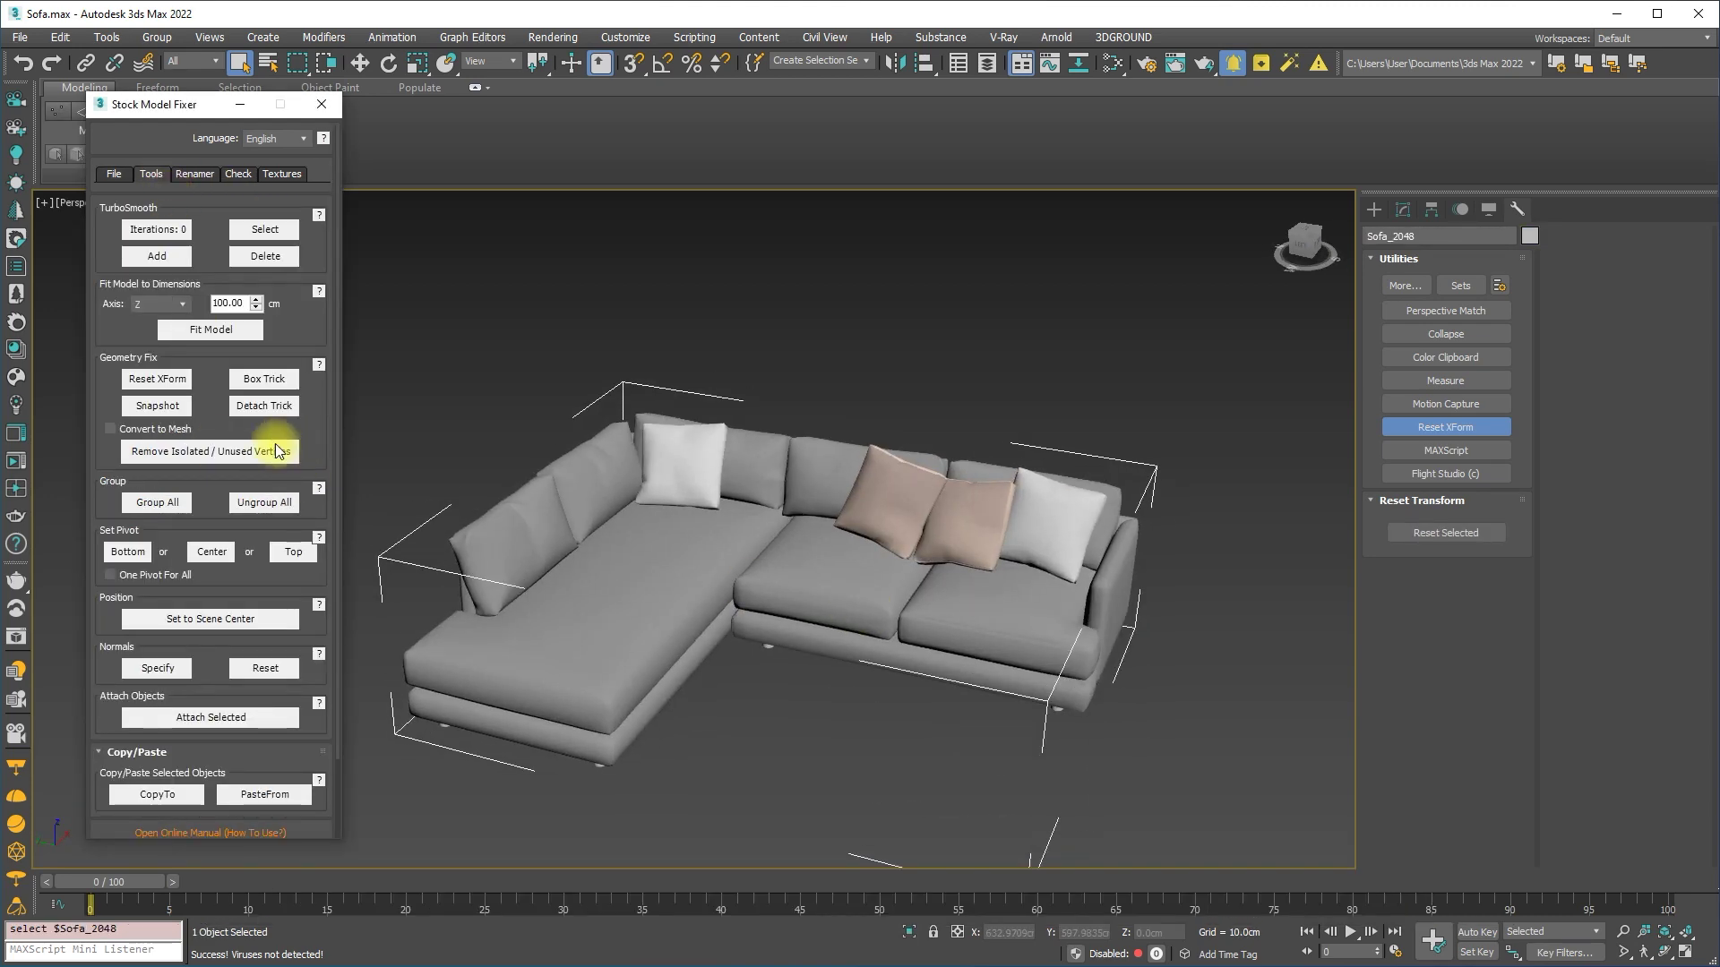
pyautogui.click(151, 408)
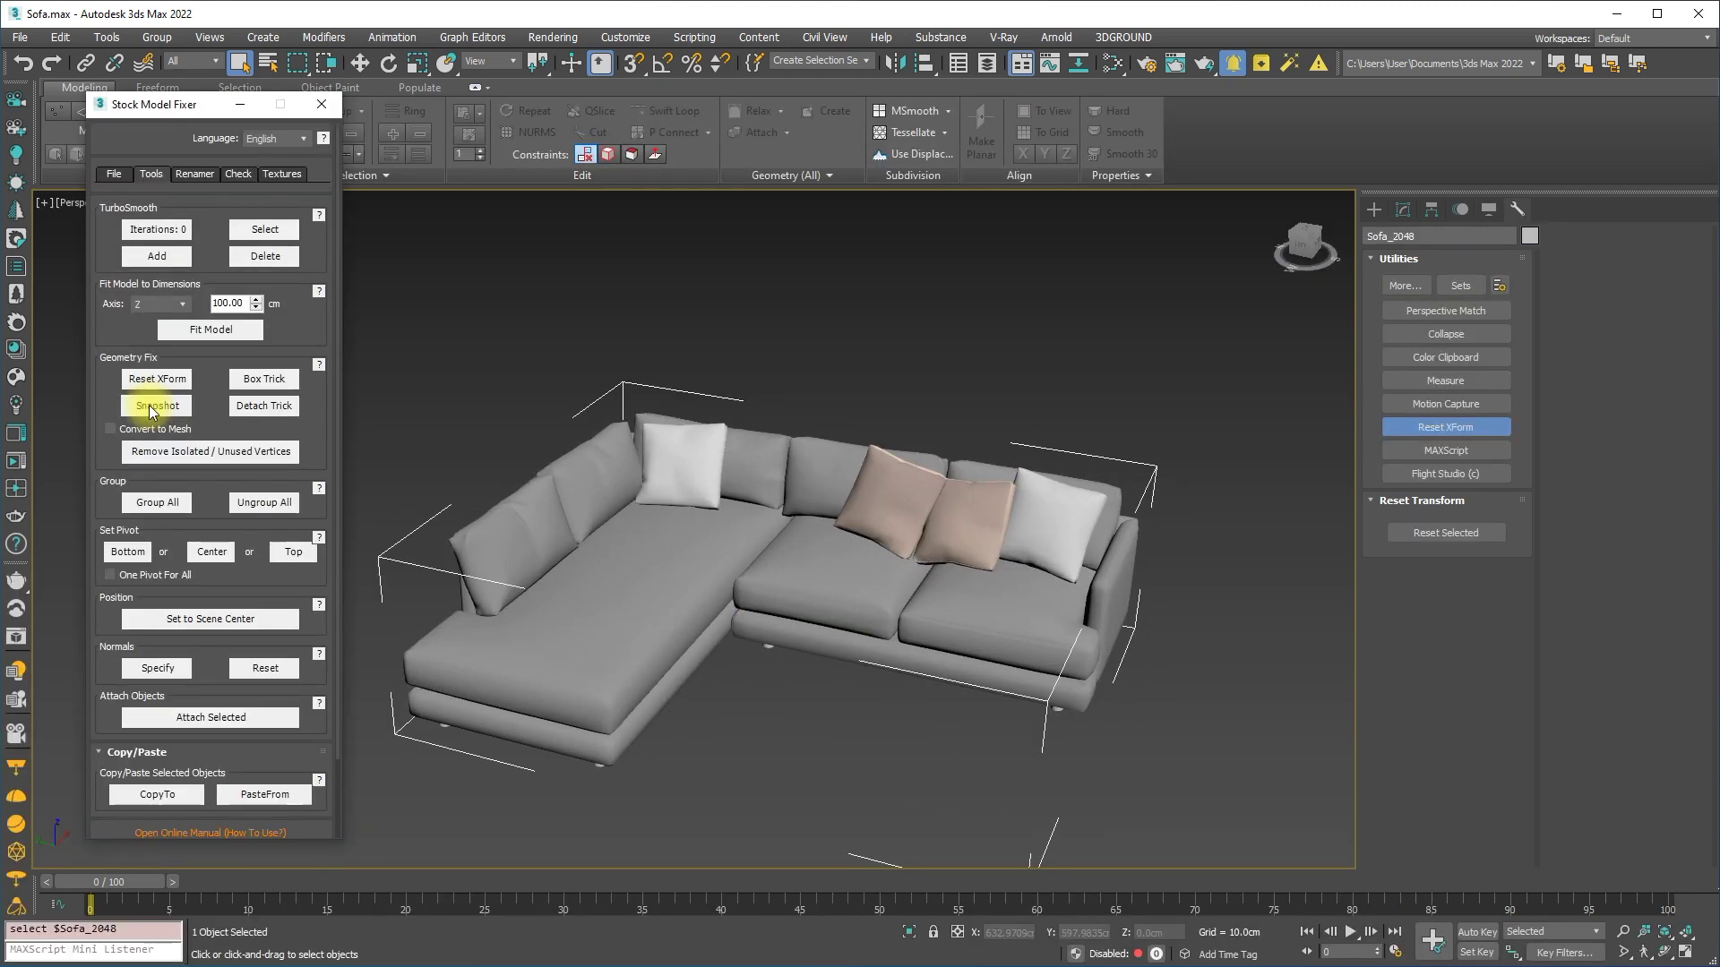
pyautogui.click(246, 387)
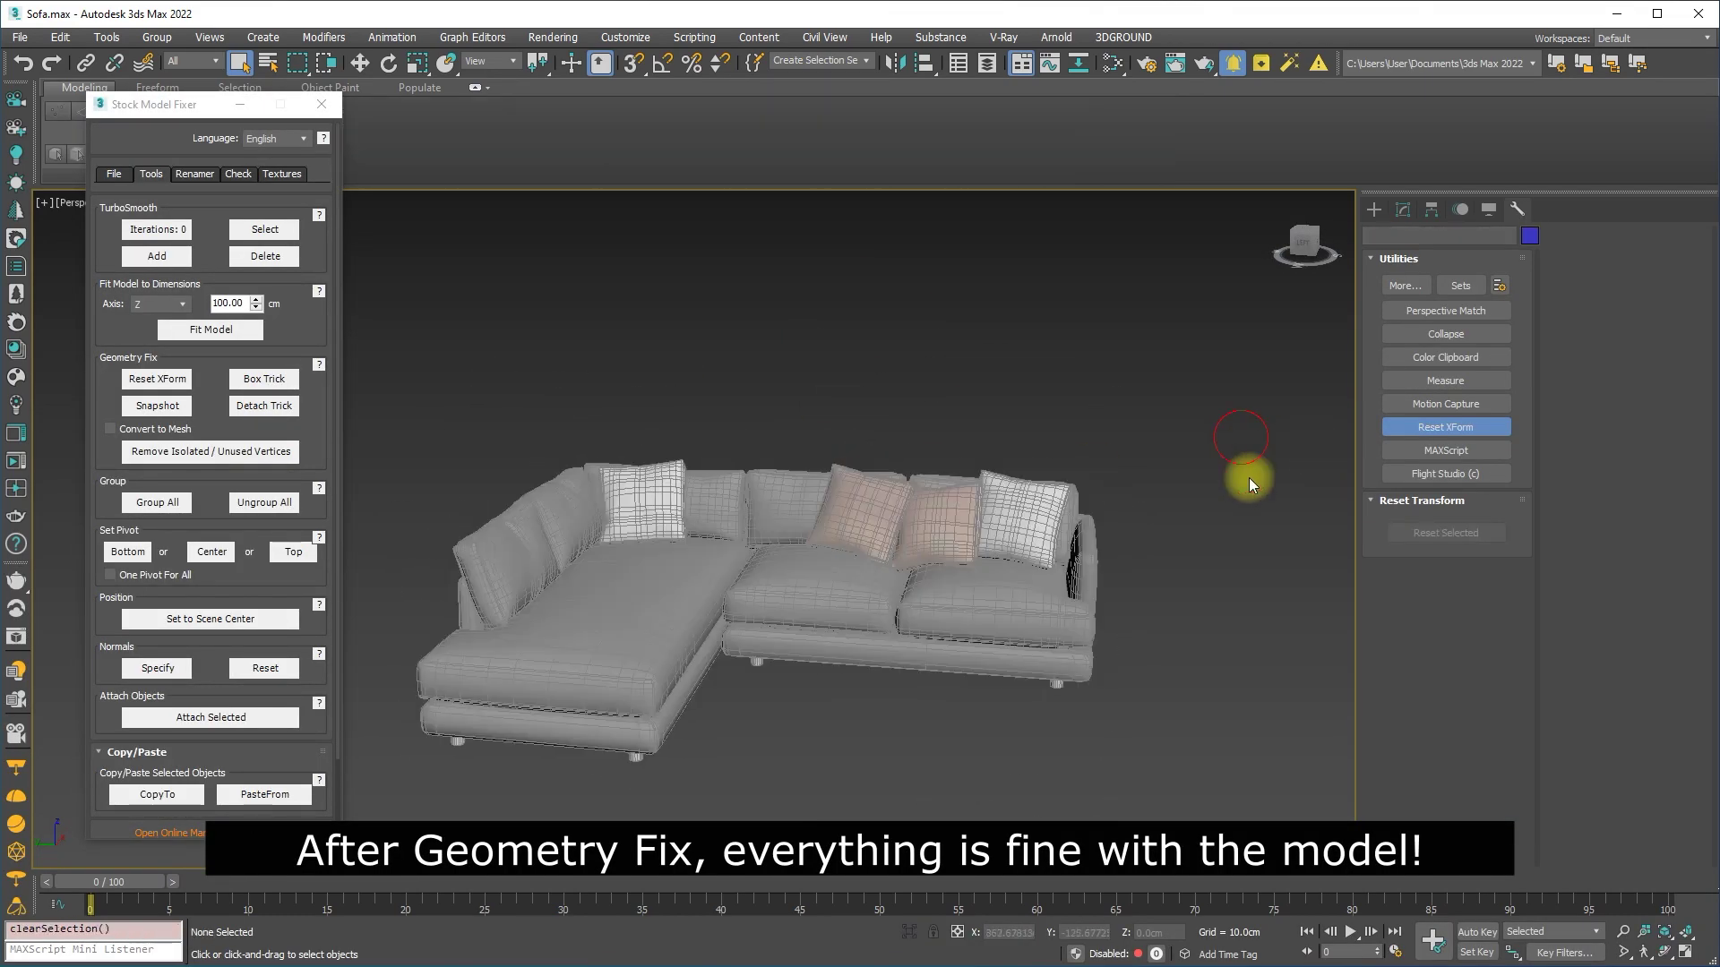
# Run the Reset XForm utility on the repaired sofa, and inspect it with the edged faces display toggled.
pyautogui.click(1448, 536)
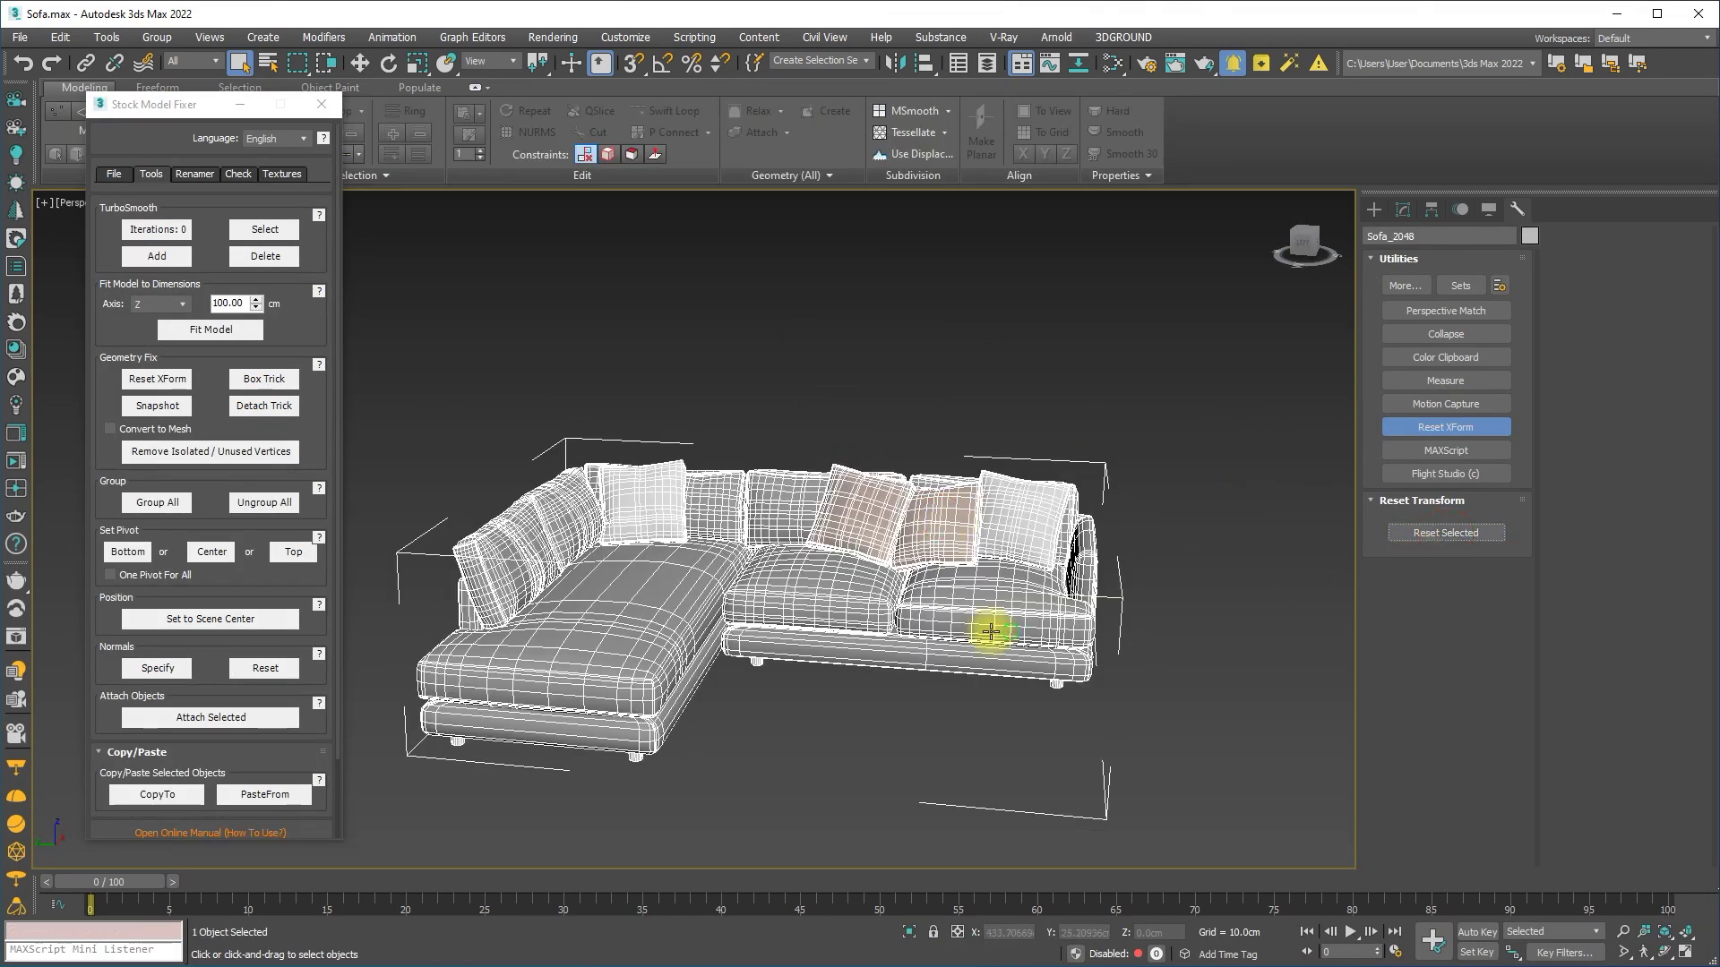
pyautogui.moveTo(991, 634)
pyautogui.keyDown('alt'); pyautogui.mouseDown(button='middle')
pyautogui.moveTo(883, 653)
pyautogui.moveTo(890, 561)
pyautogui.moveTo(945, 590)
pyautogui.mouseUp(button='middle'); pyautogui.keyUp('alt')
pyautogui.press('F4')
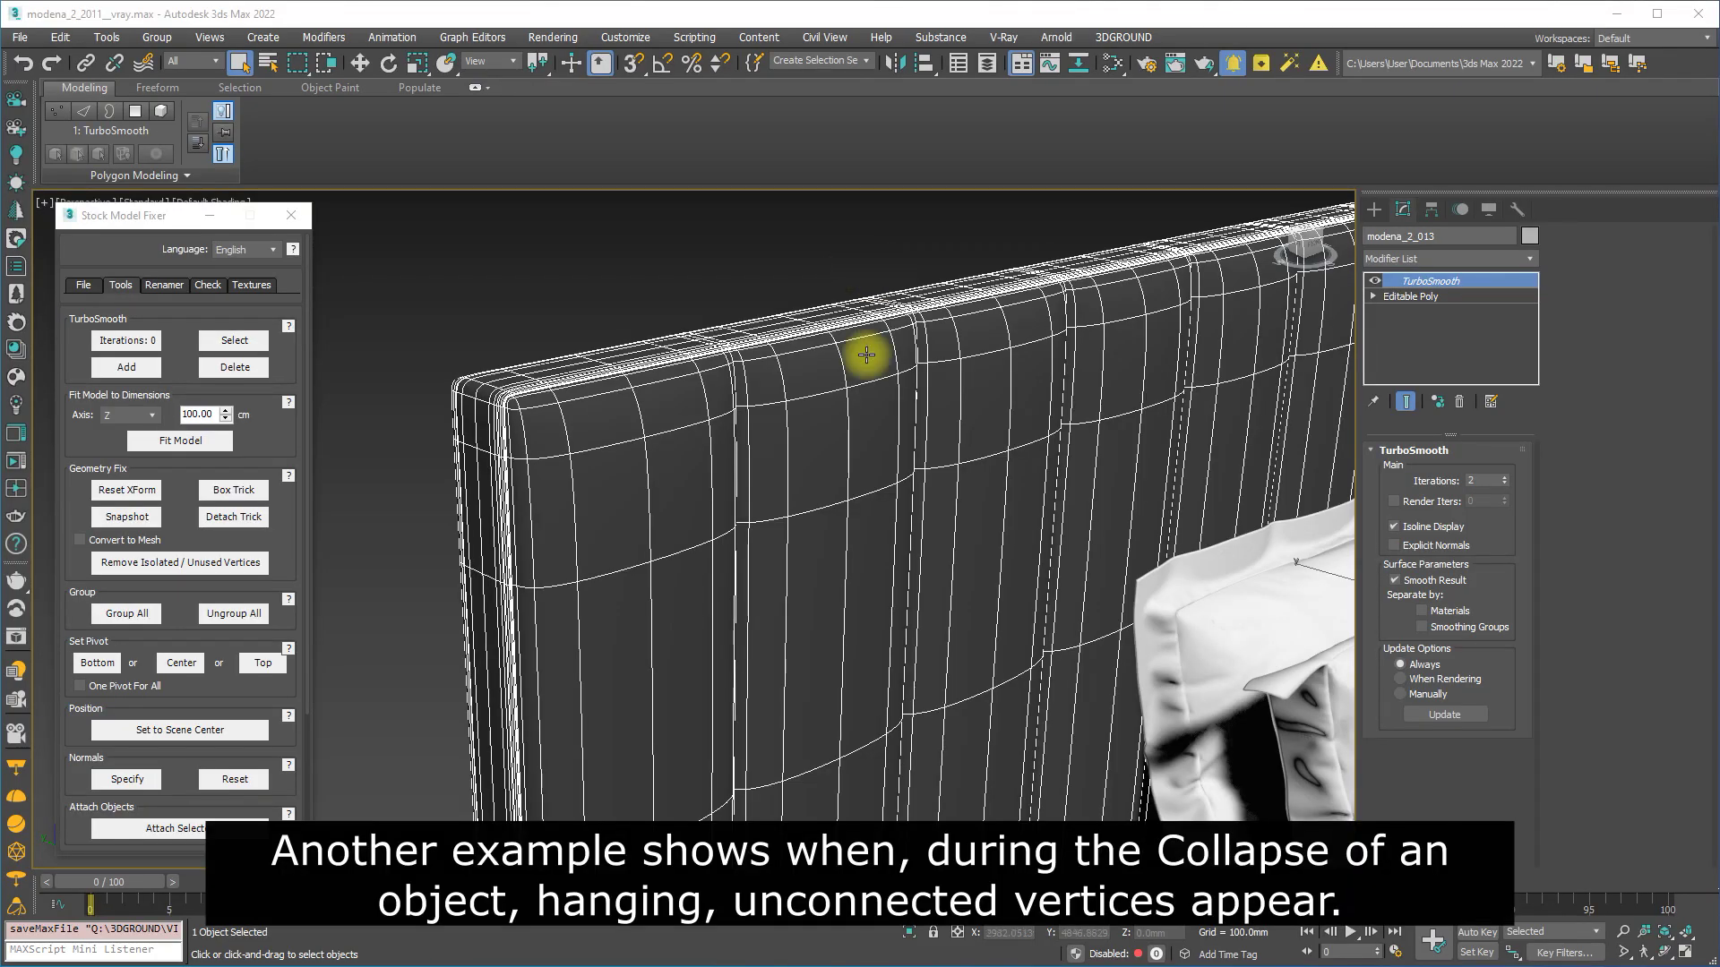
# Convert the TurboSmoothed bed headboard in modena_2_2011__vray.max to an editable poly.
pyautogui.keyDown('alt'); pyautogui.moveTo(867, 354); pyautogui.dragTo(875, 438, button='middle'); pyautogui.keyUp('alt')
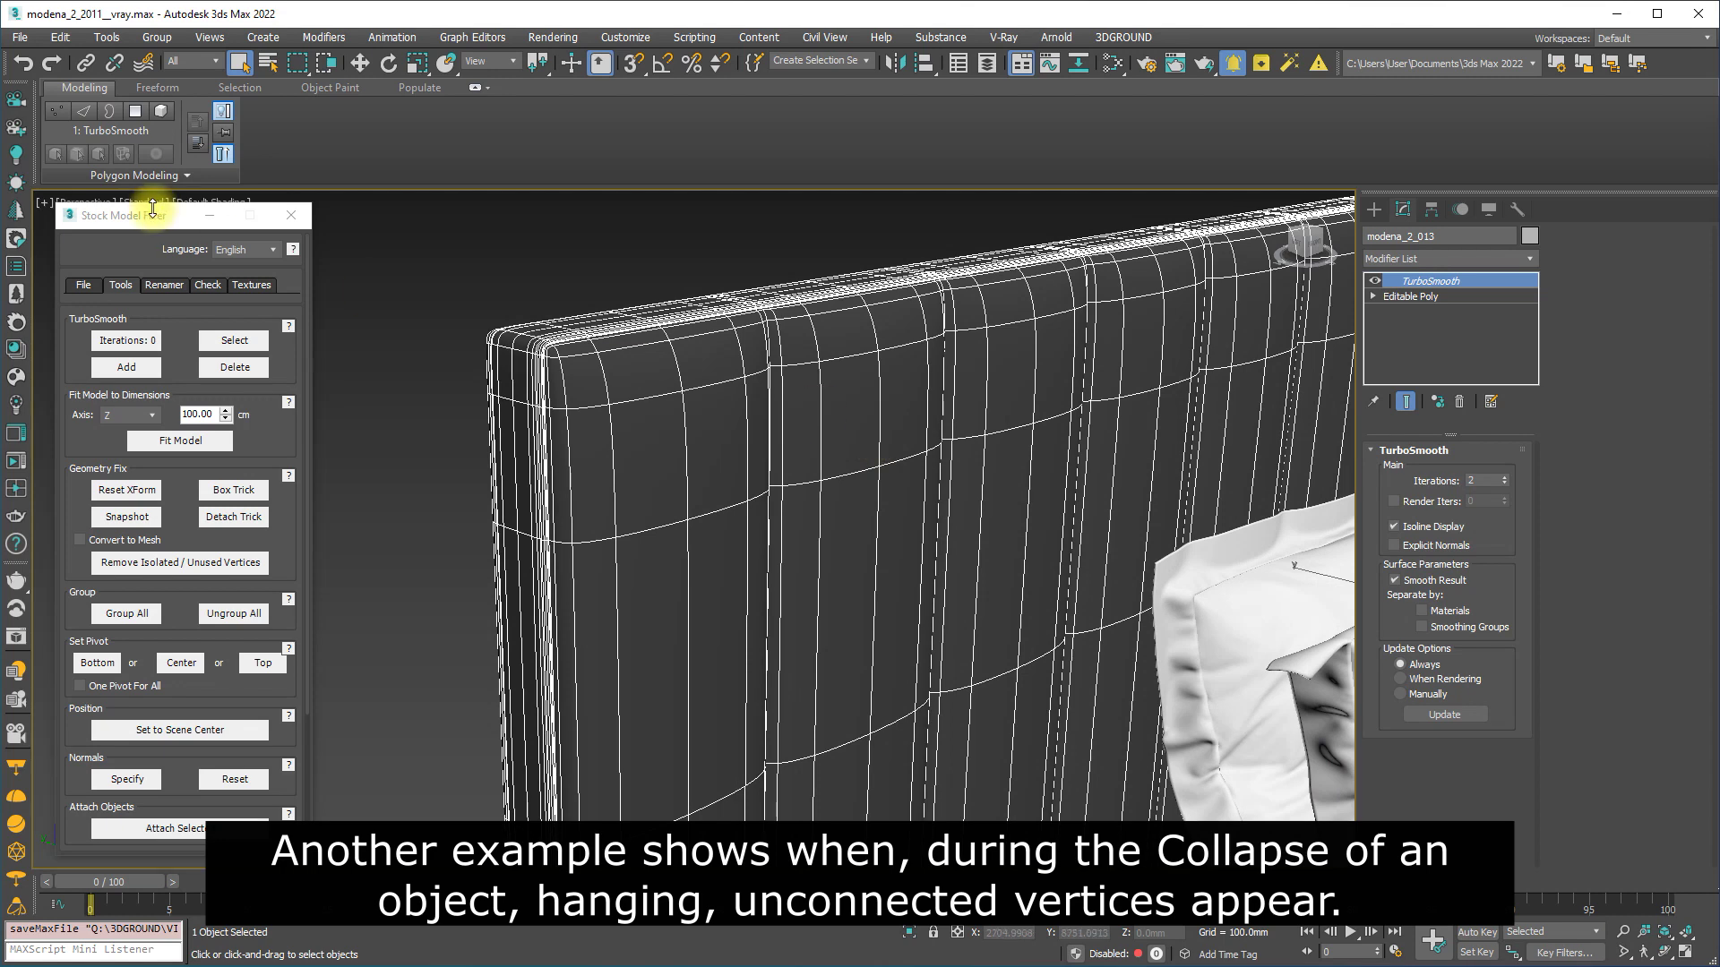
pyautogui.click(136, 177)
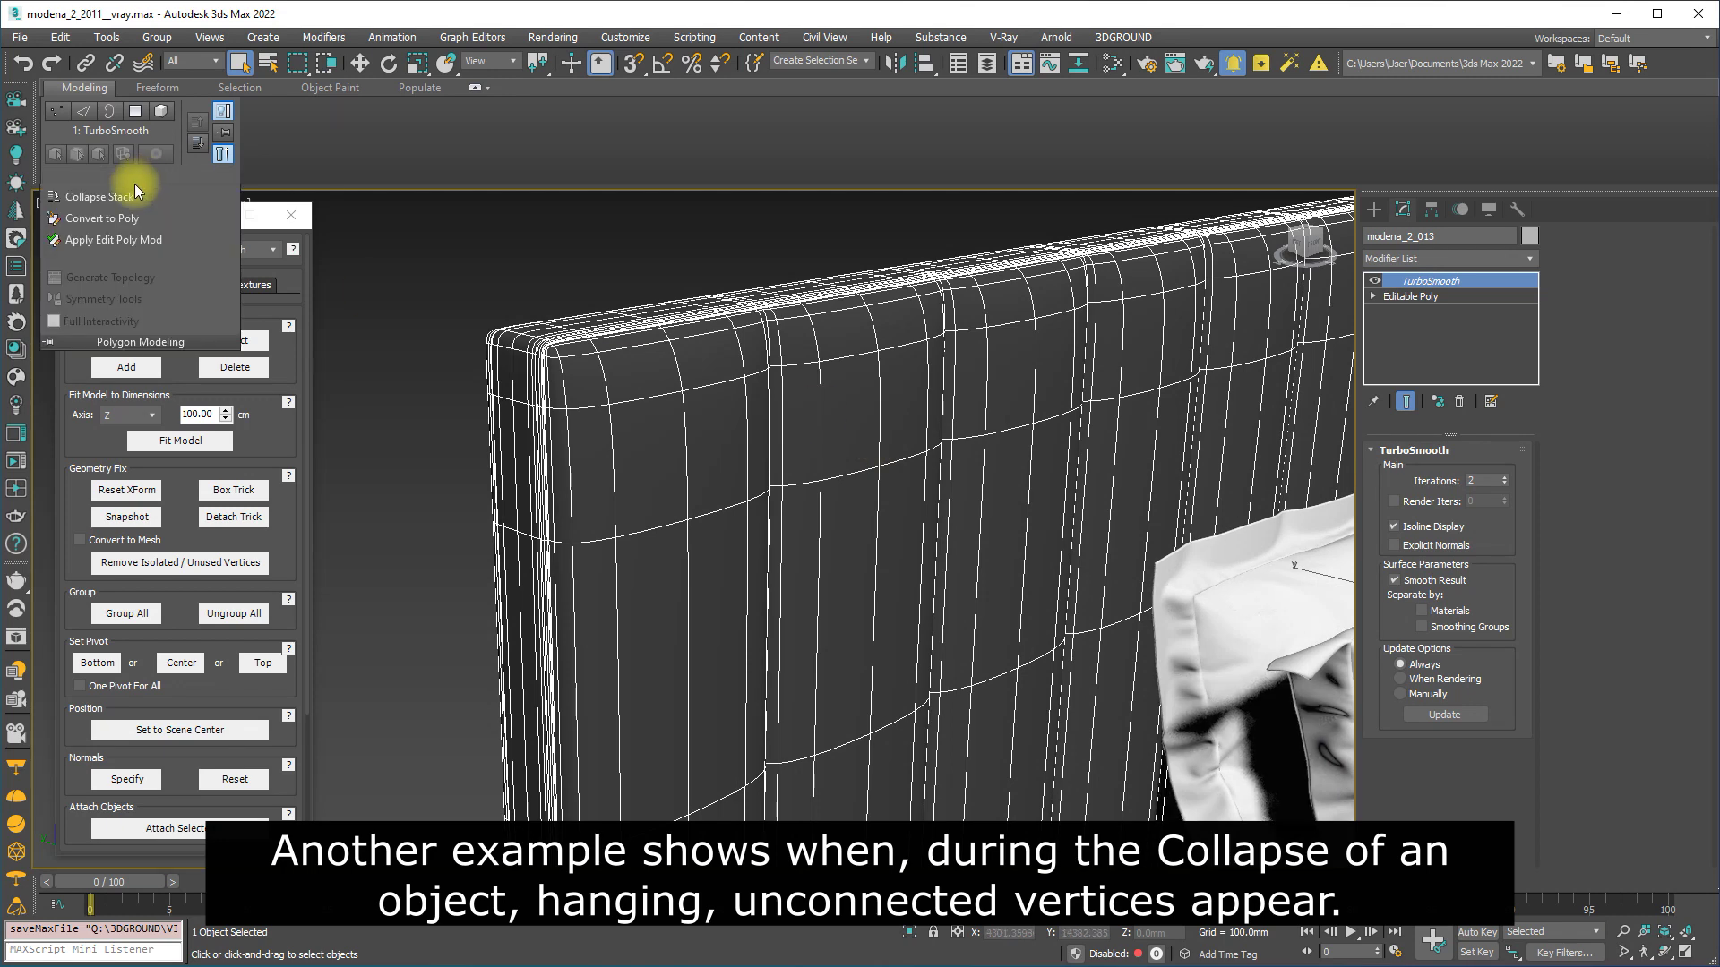
pyautogui.click(106, 220)
# Examine the headboard's vertices at vertex sub-object level, selecting one on the upper panel to check its connections.
pyautogui.scroll(2, 779, 457)
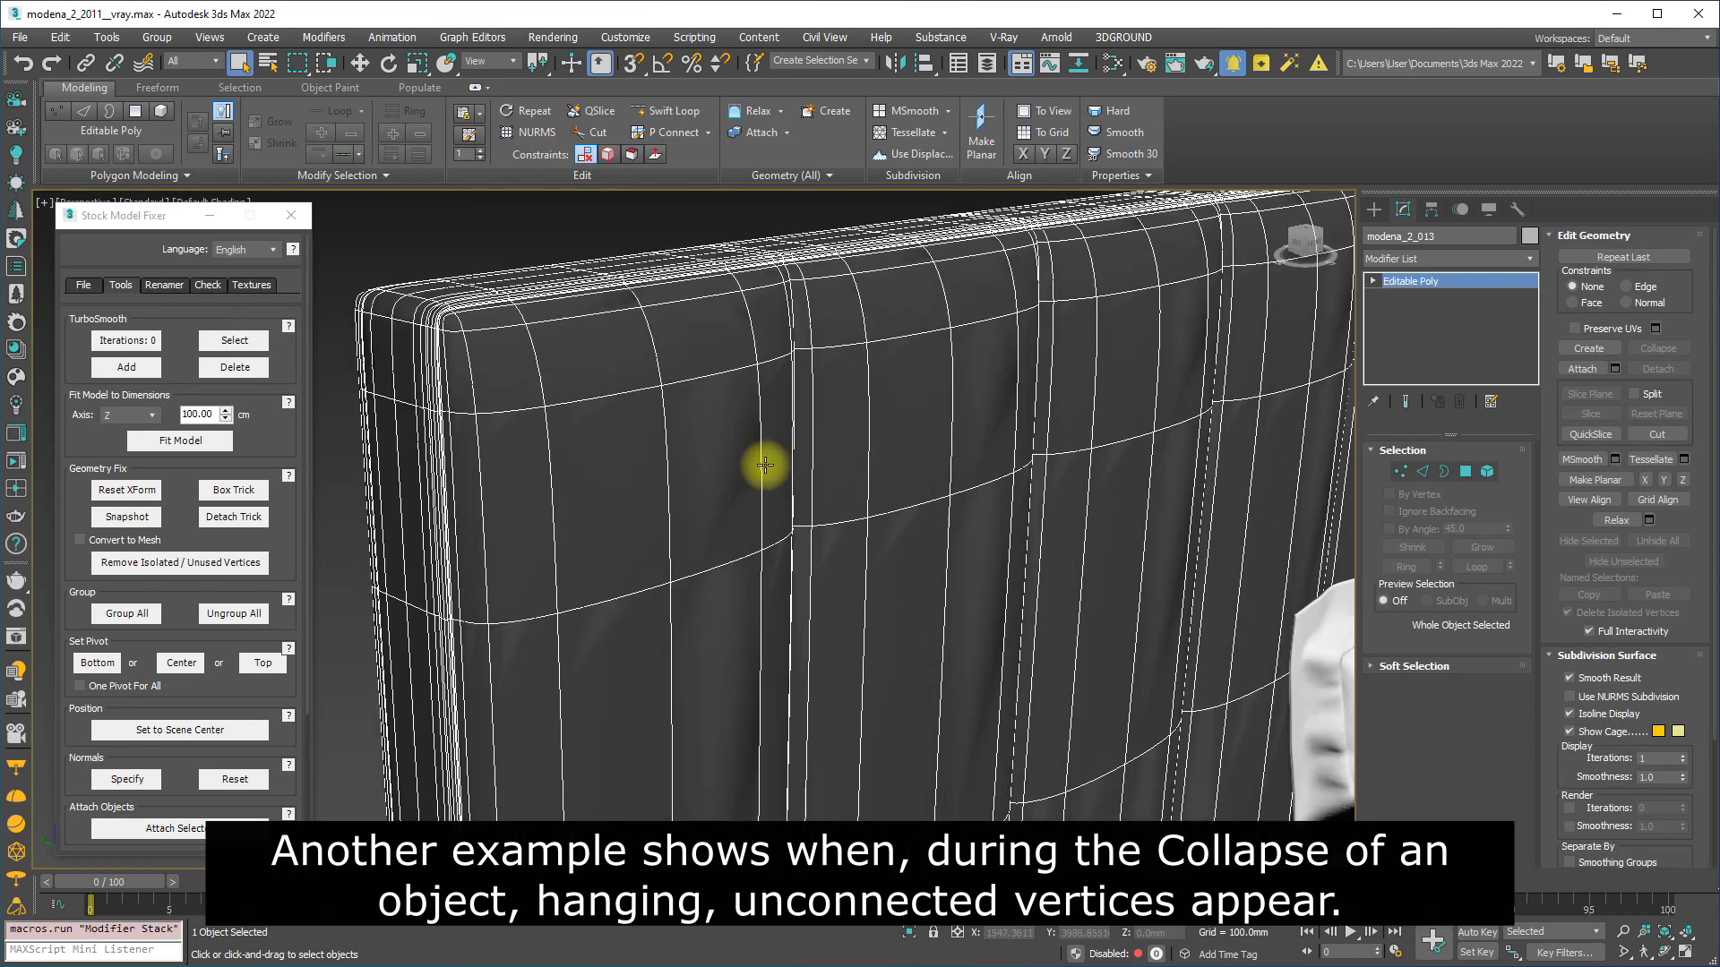
pyautogui.scroll(3, 764, 464)
pyautogui.scroll(-3, 766, 462)
pyautogui.click(1400, 472)
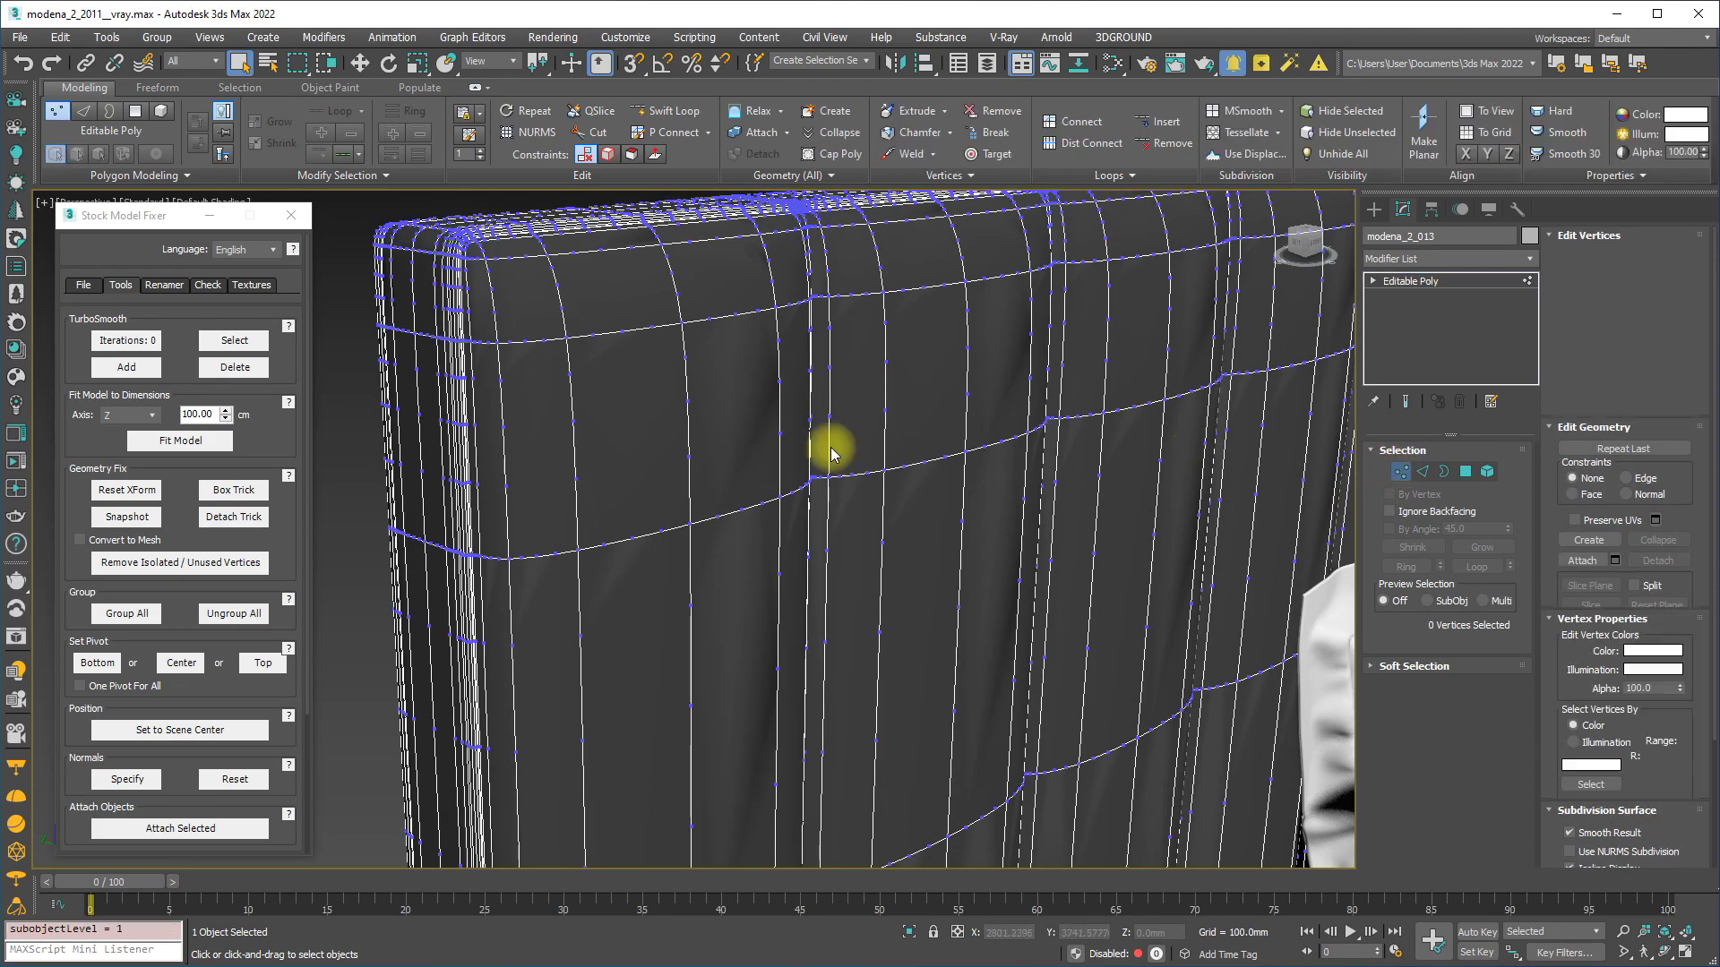
pyautogui.keyDown('alt'); pyautogui.moveTo(831, 451); pyautogui.dragTo(638, 408, button='middle'); pyautogui.keyUp('alt')
pyautogui.click(674, 315)
pyautogui.keyDown('alt'); pyautogui.moveTo(674, 314); pyautogui.dragTo(724, 488, button='middle'); pyautogui.keyUp('alt')
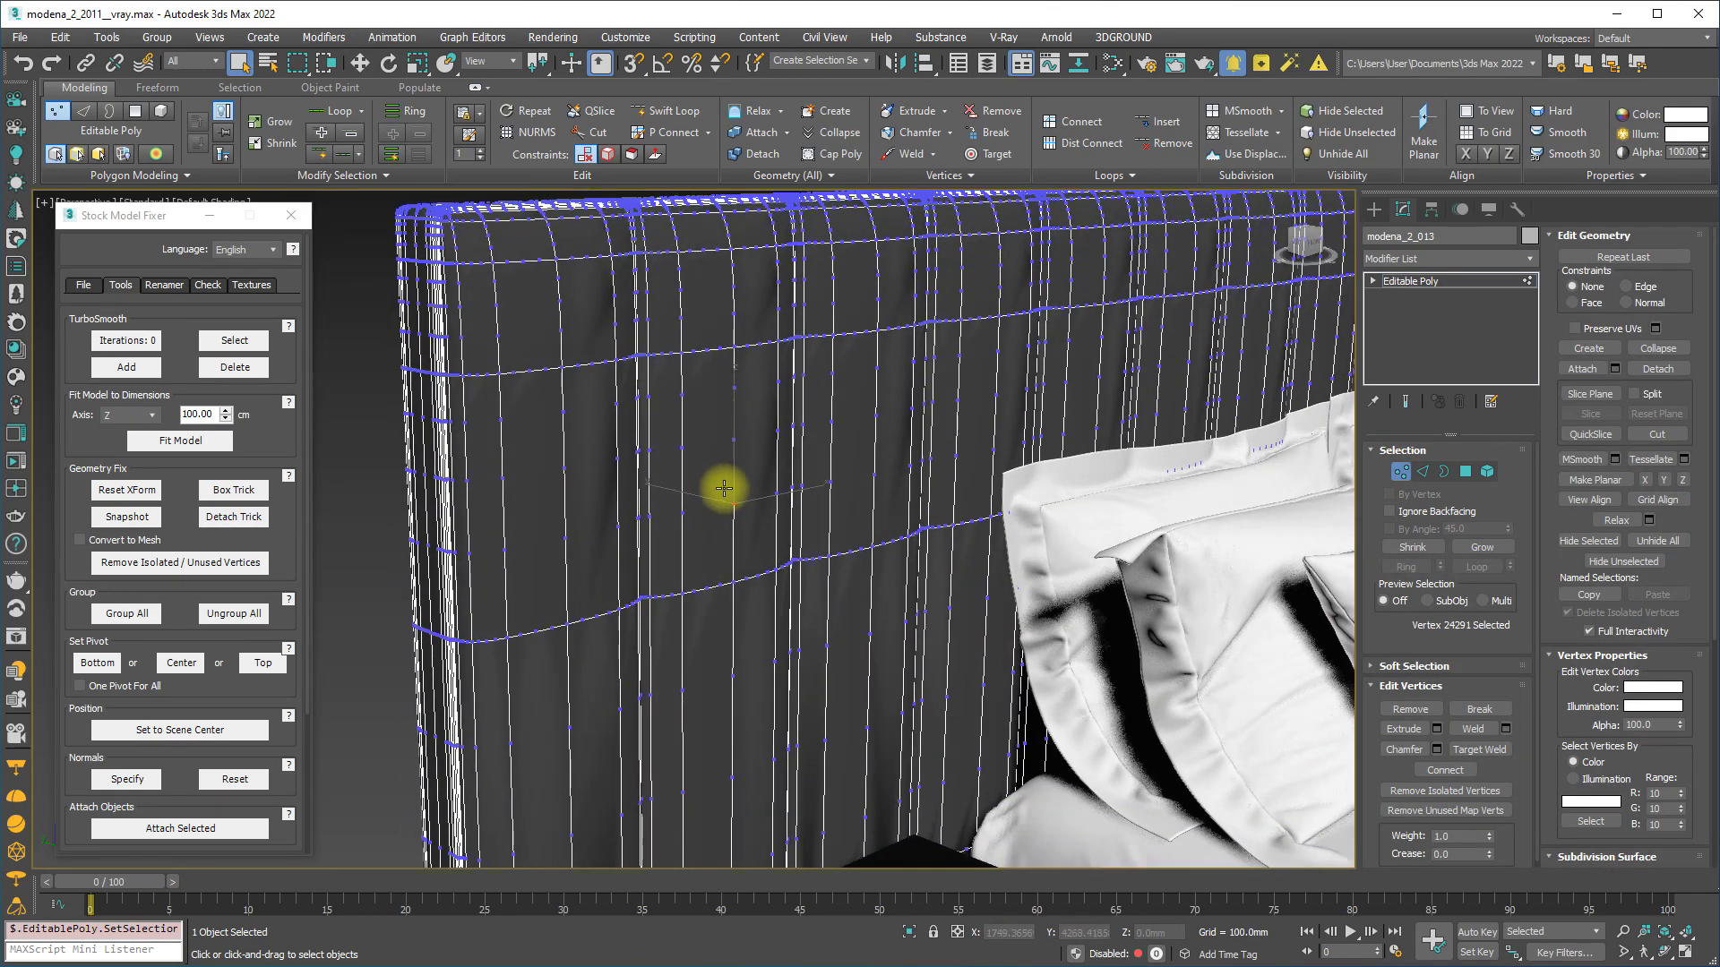
# Undo the headboard's vertex selection and its conversion to an editable poly.
pyautogui.scroll(-3, 781, 459)
pyautogui.hotkey('ctrl', 'z')
pyautogui.hotkey('ctrl', 'z')
pyautogui.hotkey('ctrl', 'z')
pyautogui.keyDown('alt'); pyautogui.moveTo(825, 469); pyautogui.dragTo(718, 463, button='middle'); pyautogui.keyUp('alt')
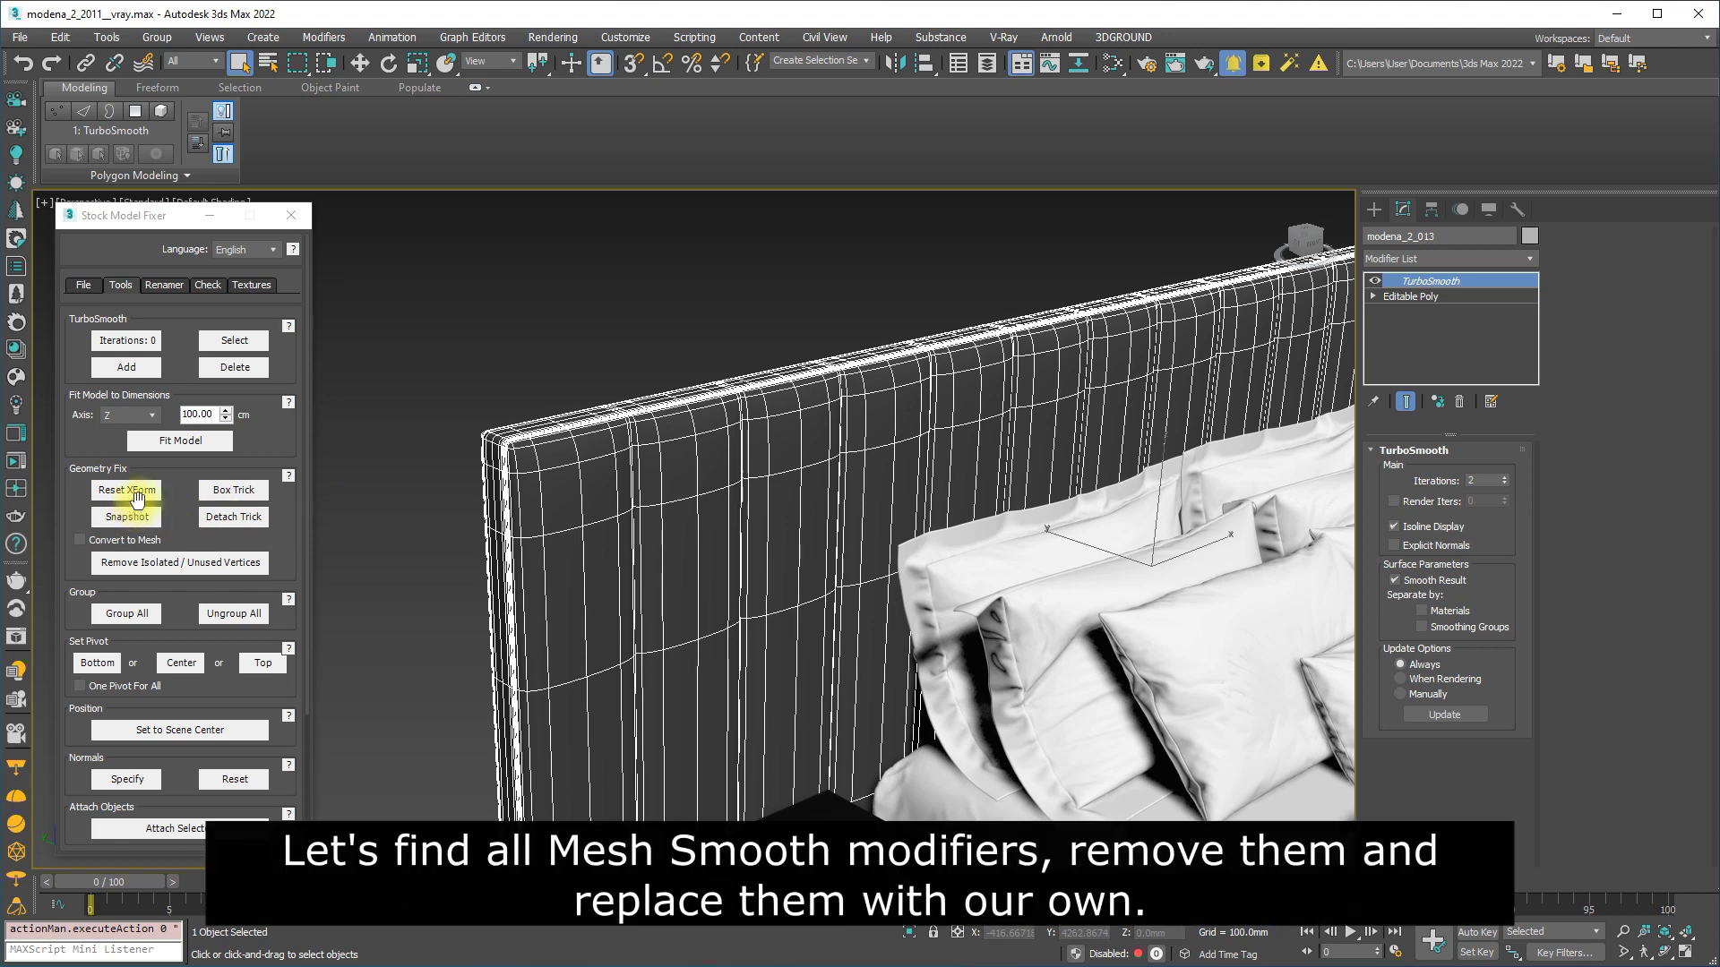
# Select all objects with TurboSmooth, delete those modifiers, and add fresh TurboSmooth modifiers using Stock Model Fixer.
pyautogui.click(229, 343)
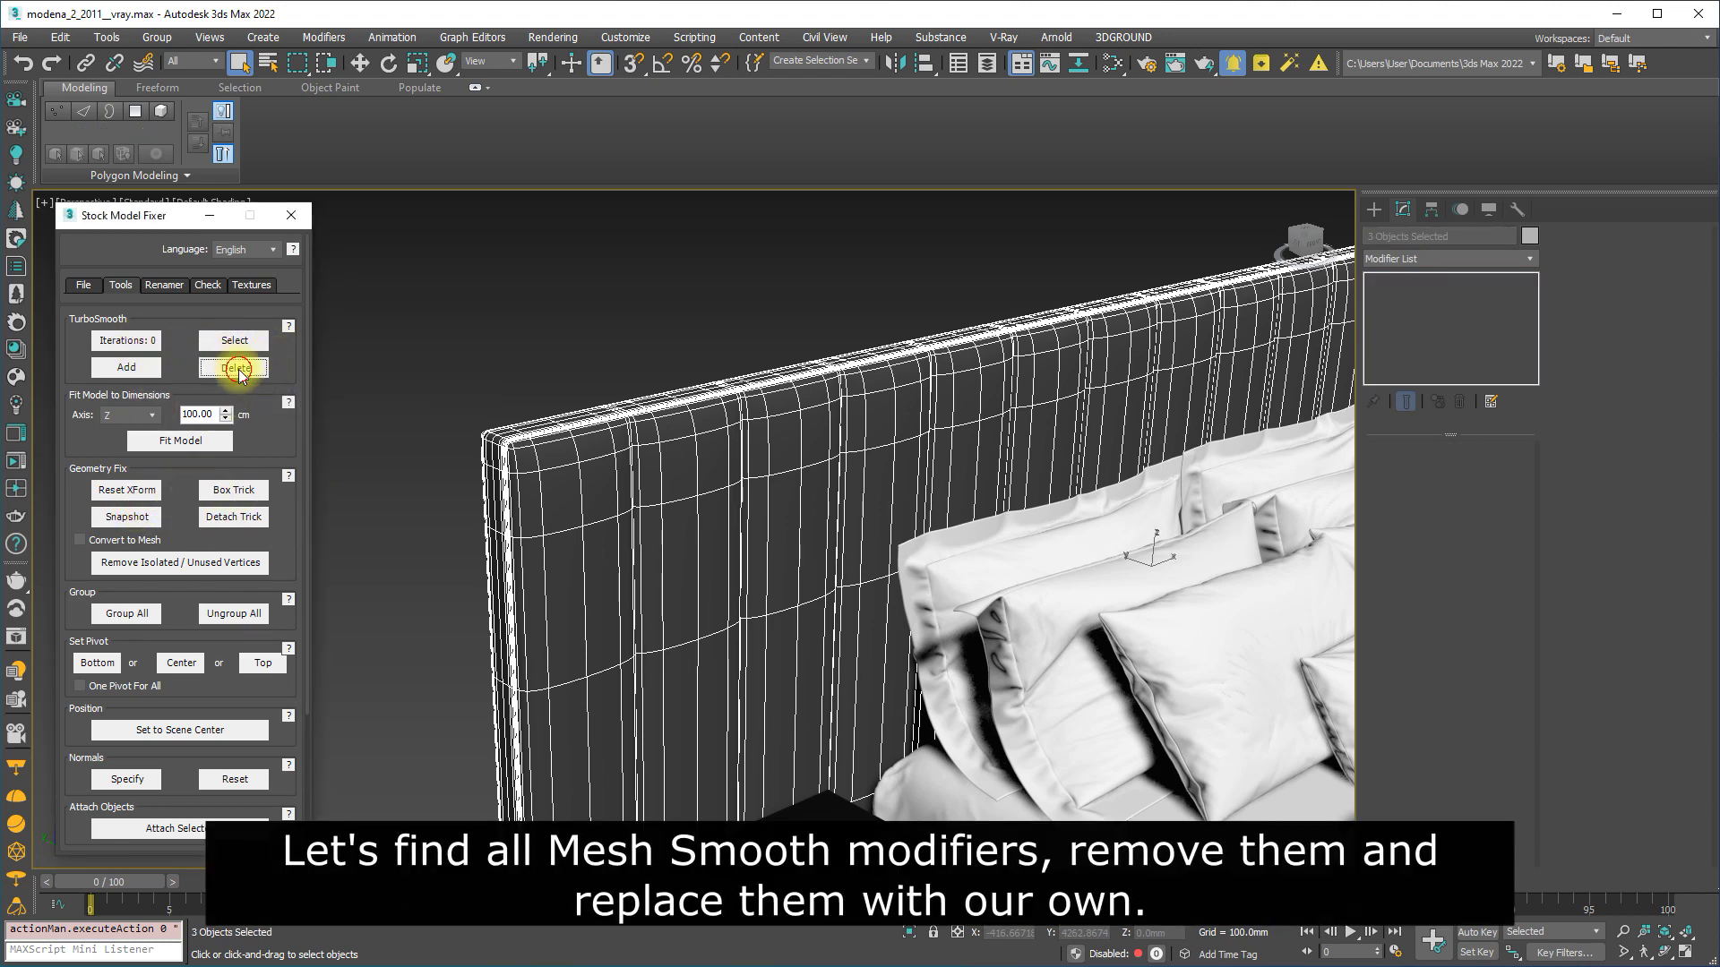
pyautogui.click(239, 368)
pyautogui.click(125, 371)
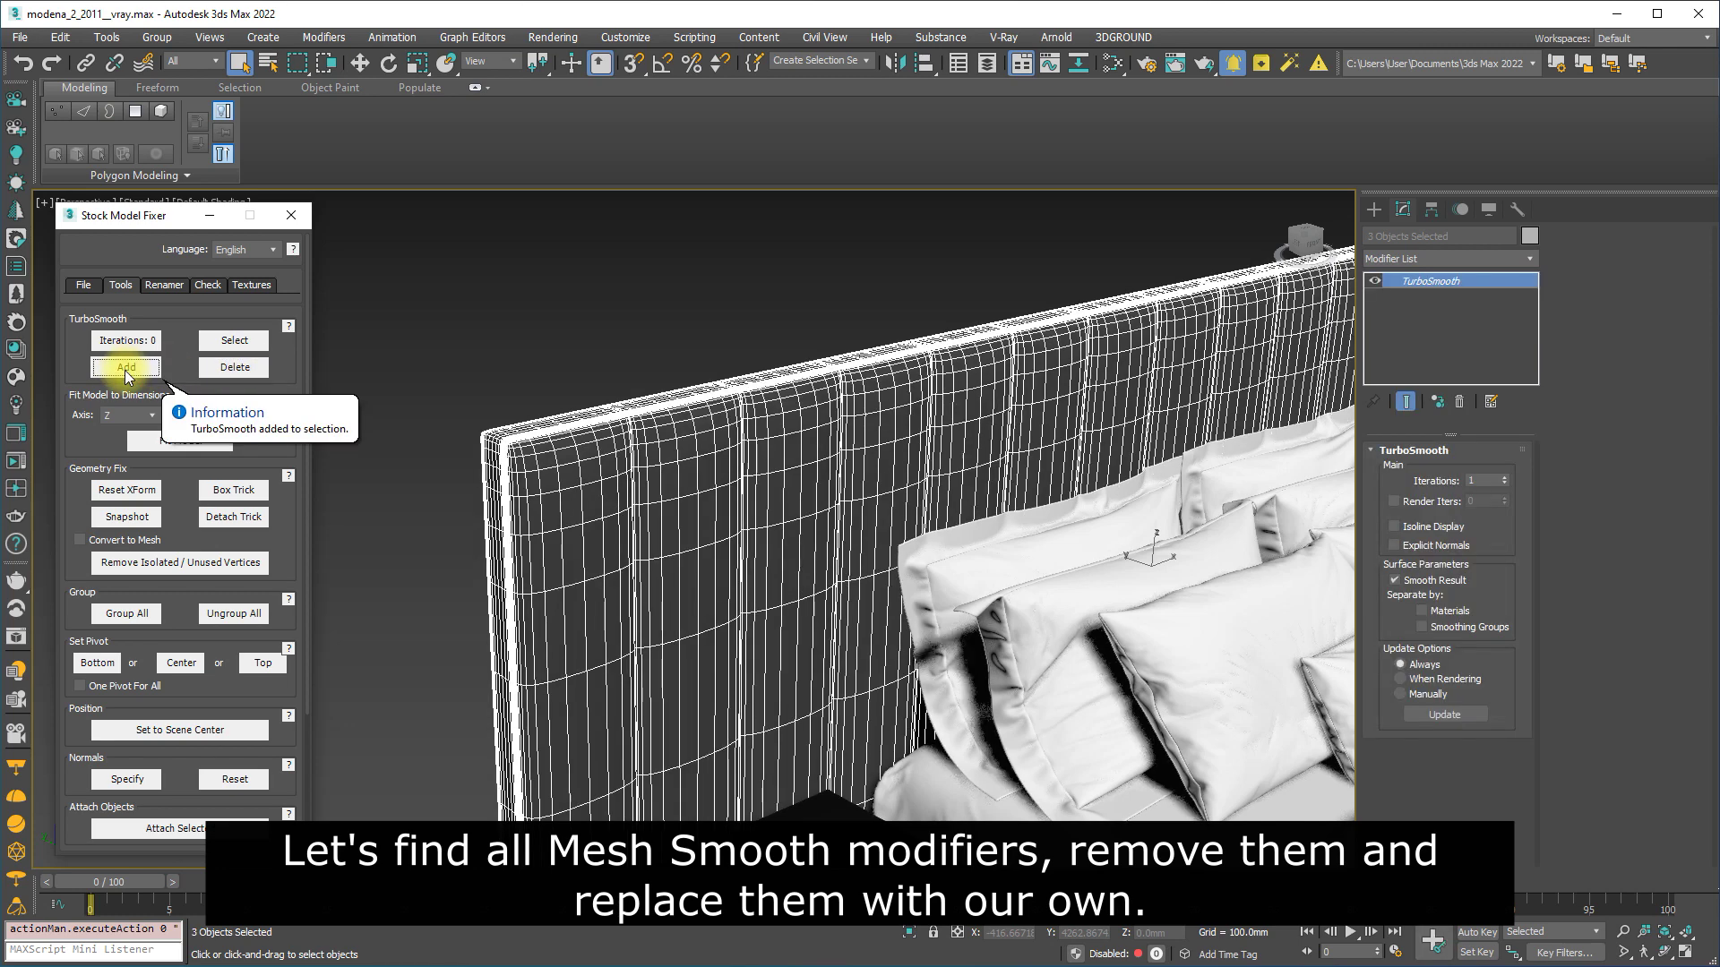
# Apply Geometry Fix's Reset XForm to the selected bed objects, and inspect the headboard mesh.
pyautogui.click(128, 490)
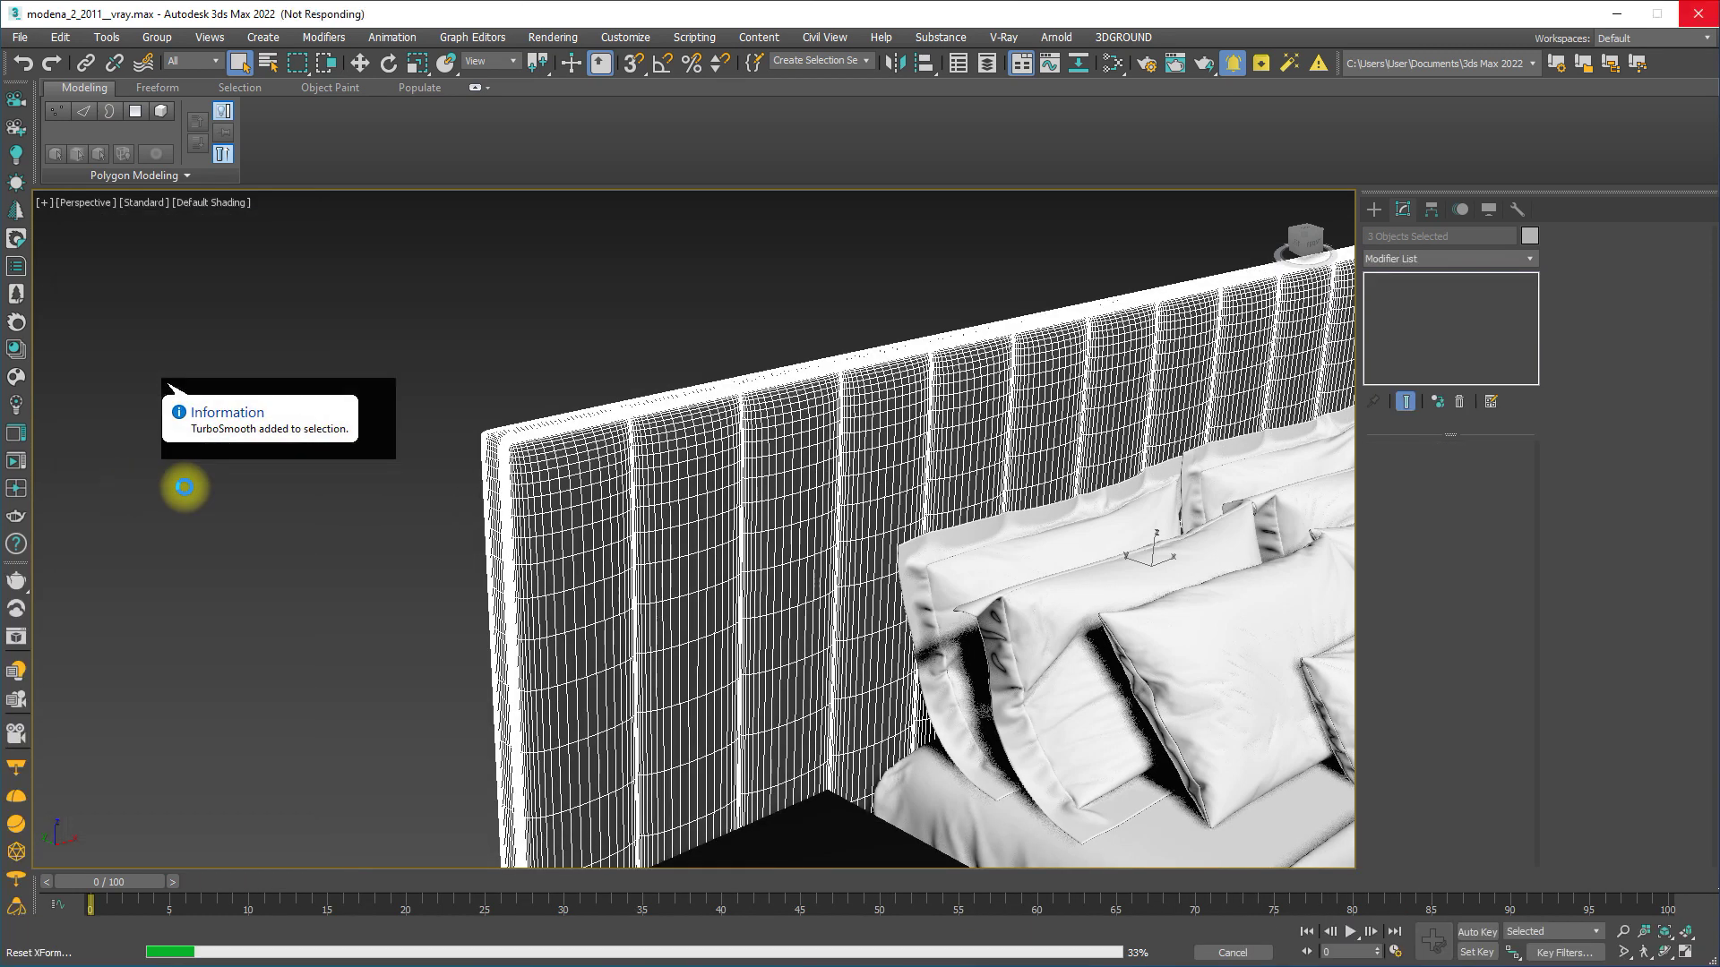
pyautogui.click(509, 399)
pyautogui.scroll(3, 546, 457)
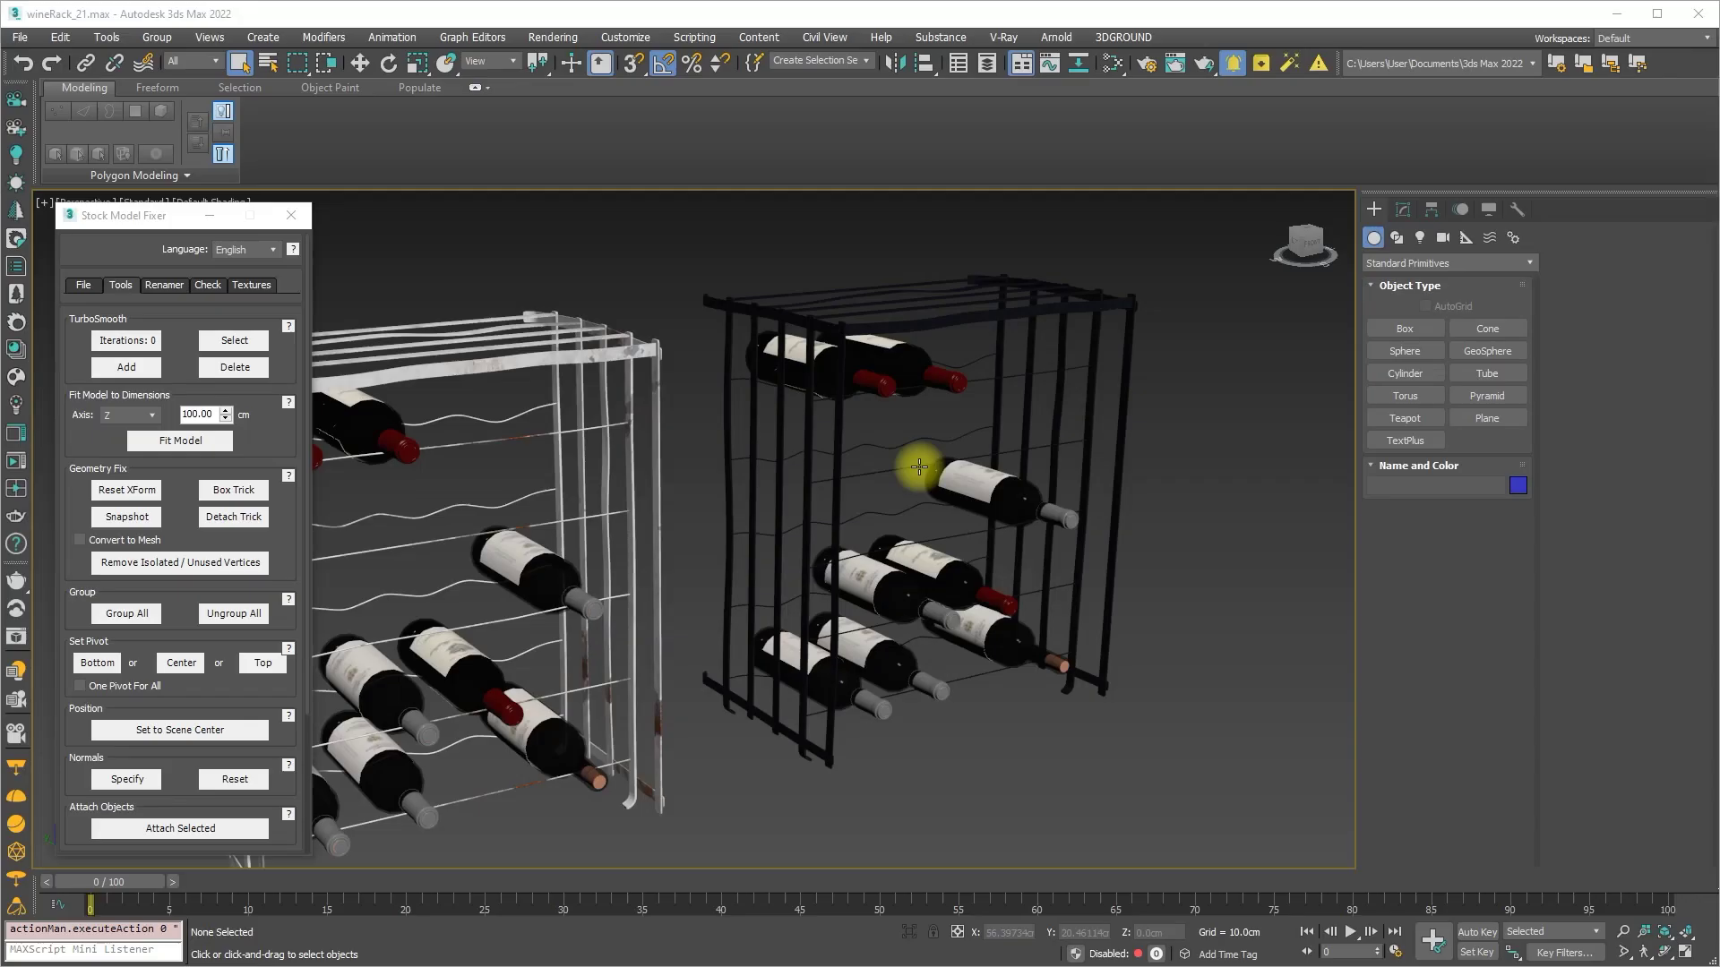
# Select the wine rack group in wineRack_21.max and explode it.
pyautogui.keyDown('alt'); pyautogui.moveTo(914, 465); pyautogui.dragTo(822, 453, button='middle'); pyautogui.keyUp('alt')
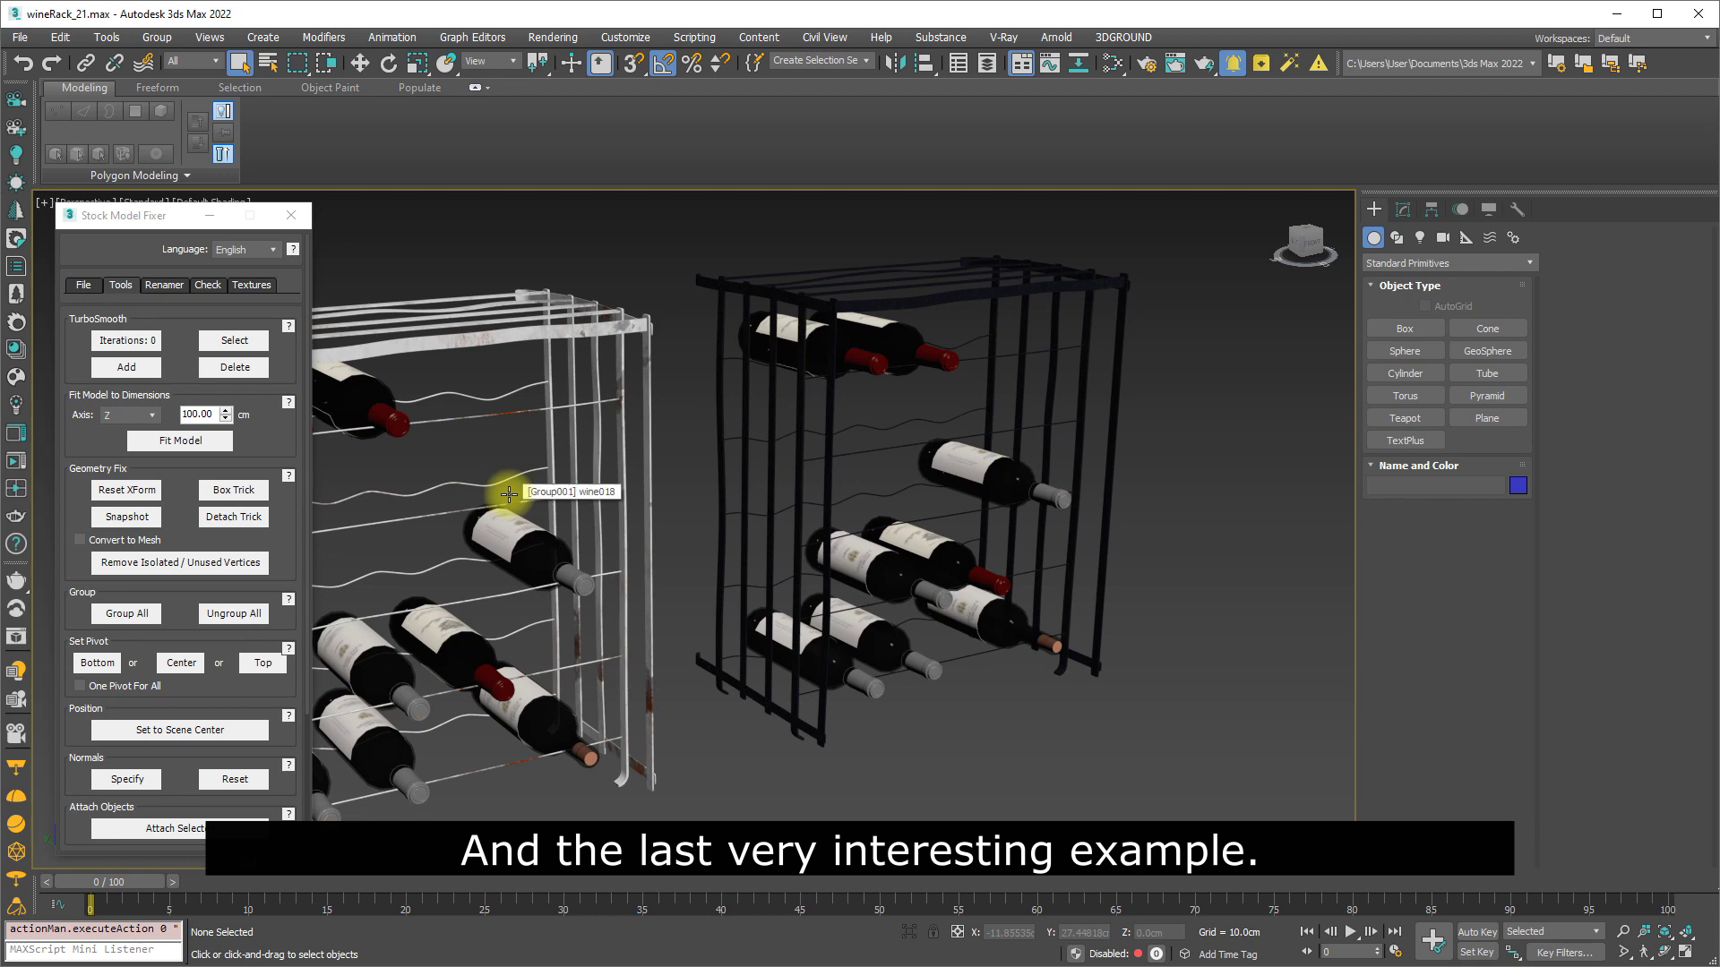
pyautogui.click(156, 37)
pyautogui.click(837, 383)
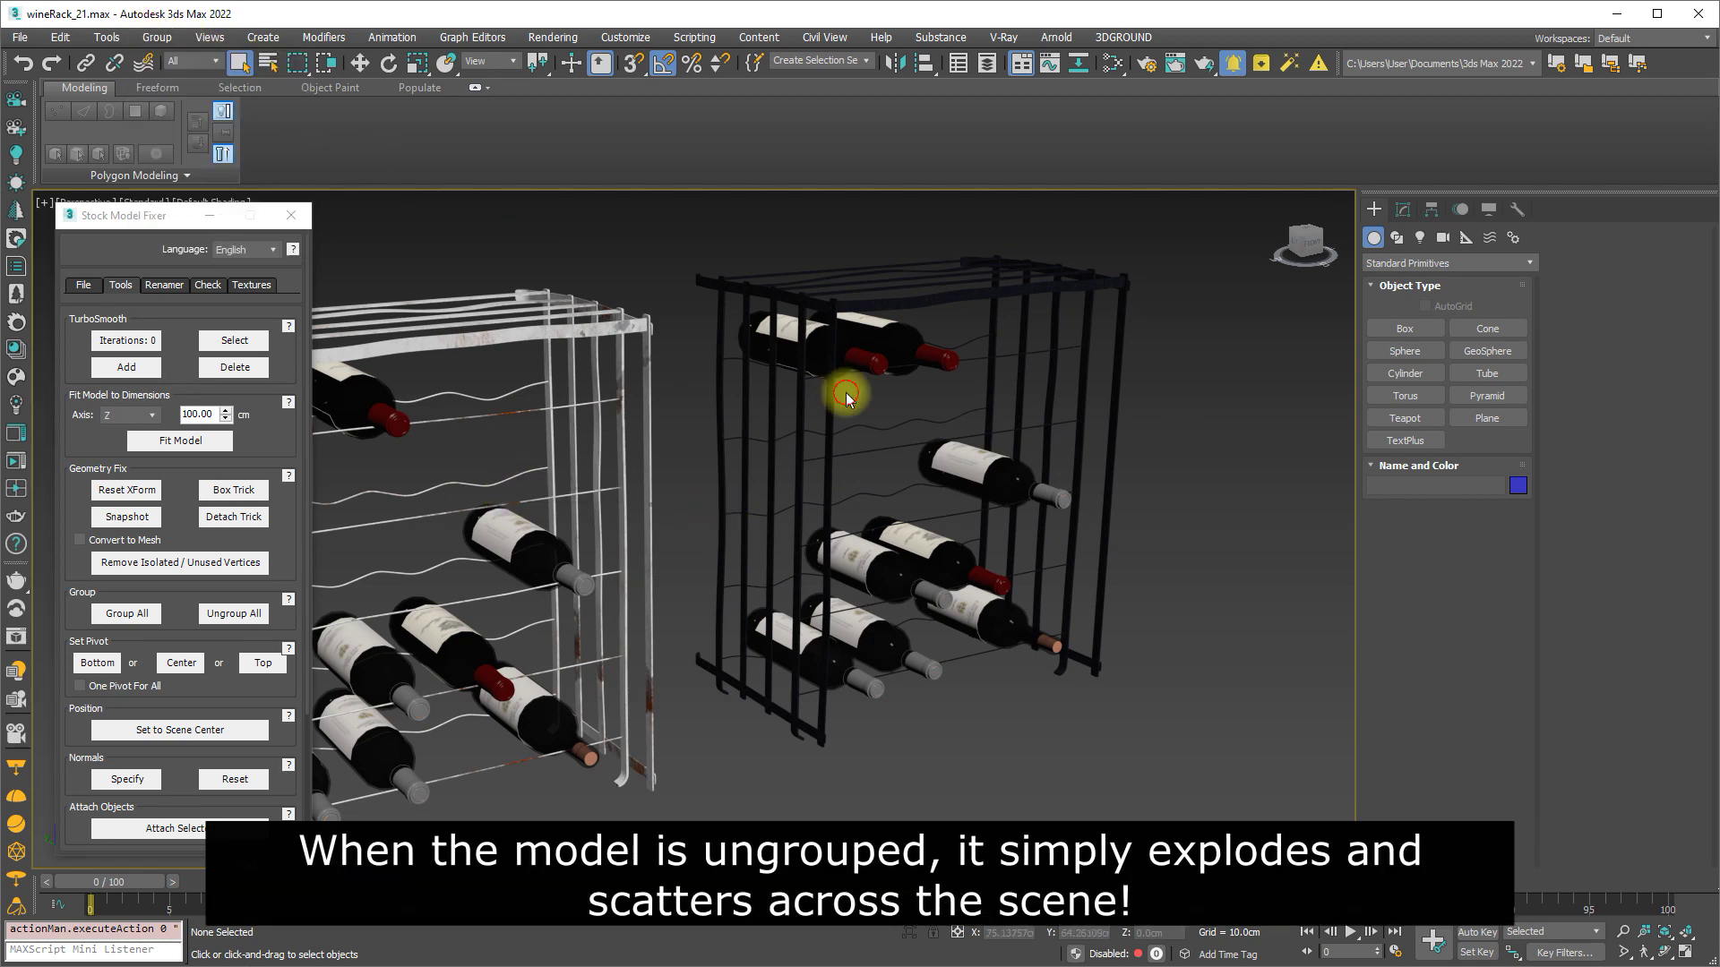
pyautogui.click(813, 345)
pyautogui.click(149, 42)
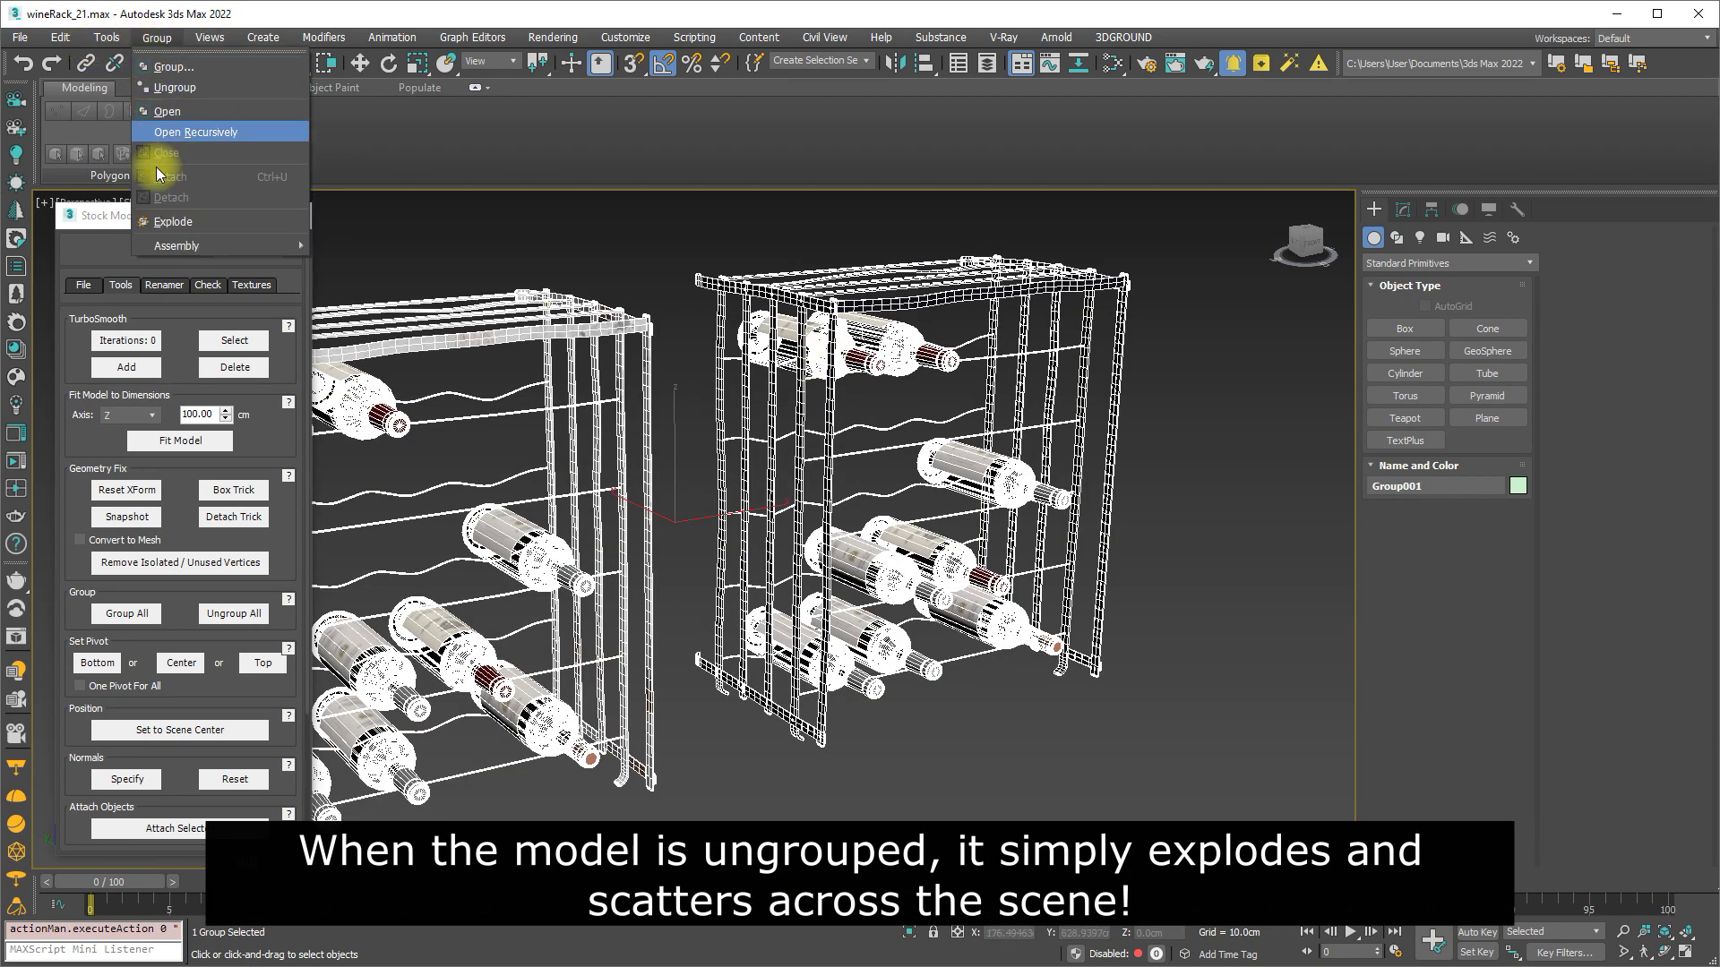
pyautogui.click(170, 221)
# Inspect the exploded wine rack parts with edged faces toggled, and undo the explode.
pyautogui.press('F4')
pyautogui.moveTo(841, 505)
pyautogui.keyDown('alt'); pyautogui.mouseDown(button='middle')
pyautogui.moveTo(890, 570)
pyautogui.moveTo(945, 519)
pyautogui.moveTo(809, 587)
pyautogui.moveTo(829, 616)
pyautogui.moveTo(780, 614)
pyautogui.moveTo(549, 516)
pyautogui.mouseUp(button='middle'); pyautogui.keyUp('alt')
pyautogui.scroll(3, 891, 570)
pyautogui.hotkey('ctrl', 'z')
pyautogui.press('F4')
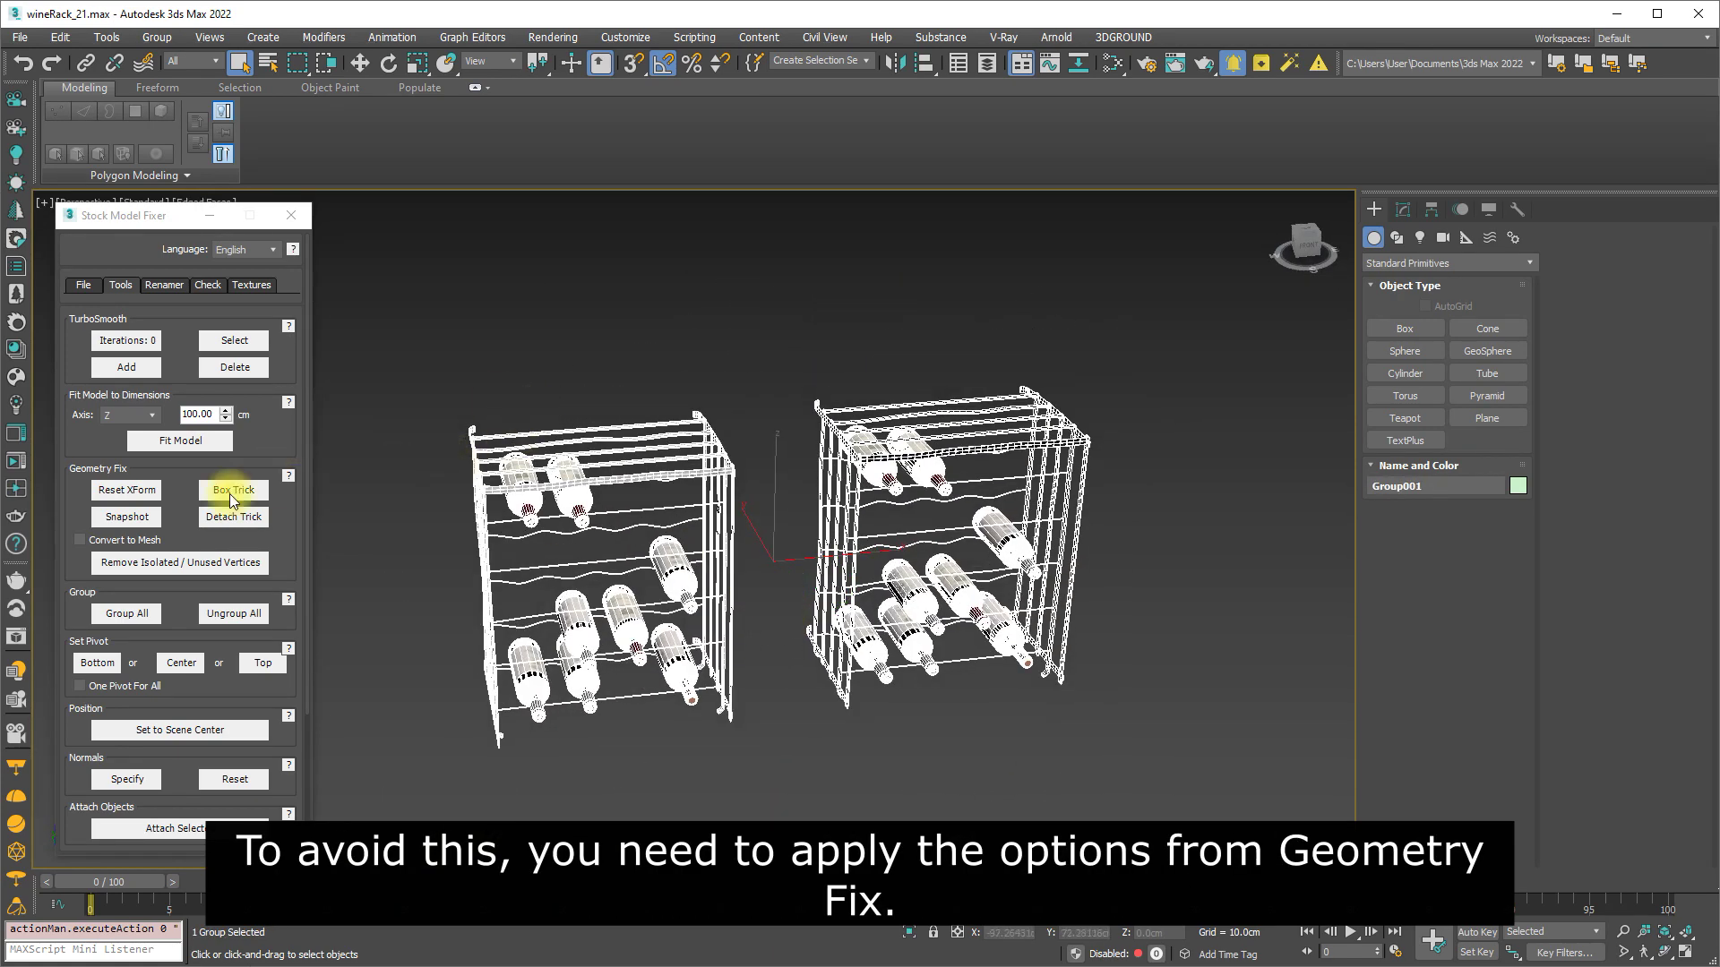
# Apply Geometry Fix's Snapshot, Reset XForm and Box Trick to the wine rack group, and check a separate bottle object.
pyautogui.click(135, 518)
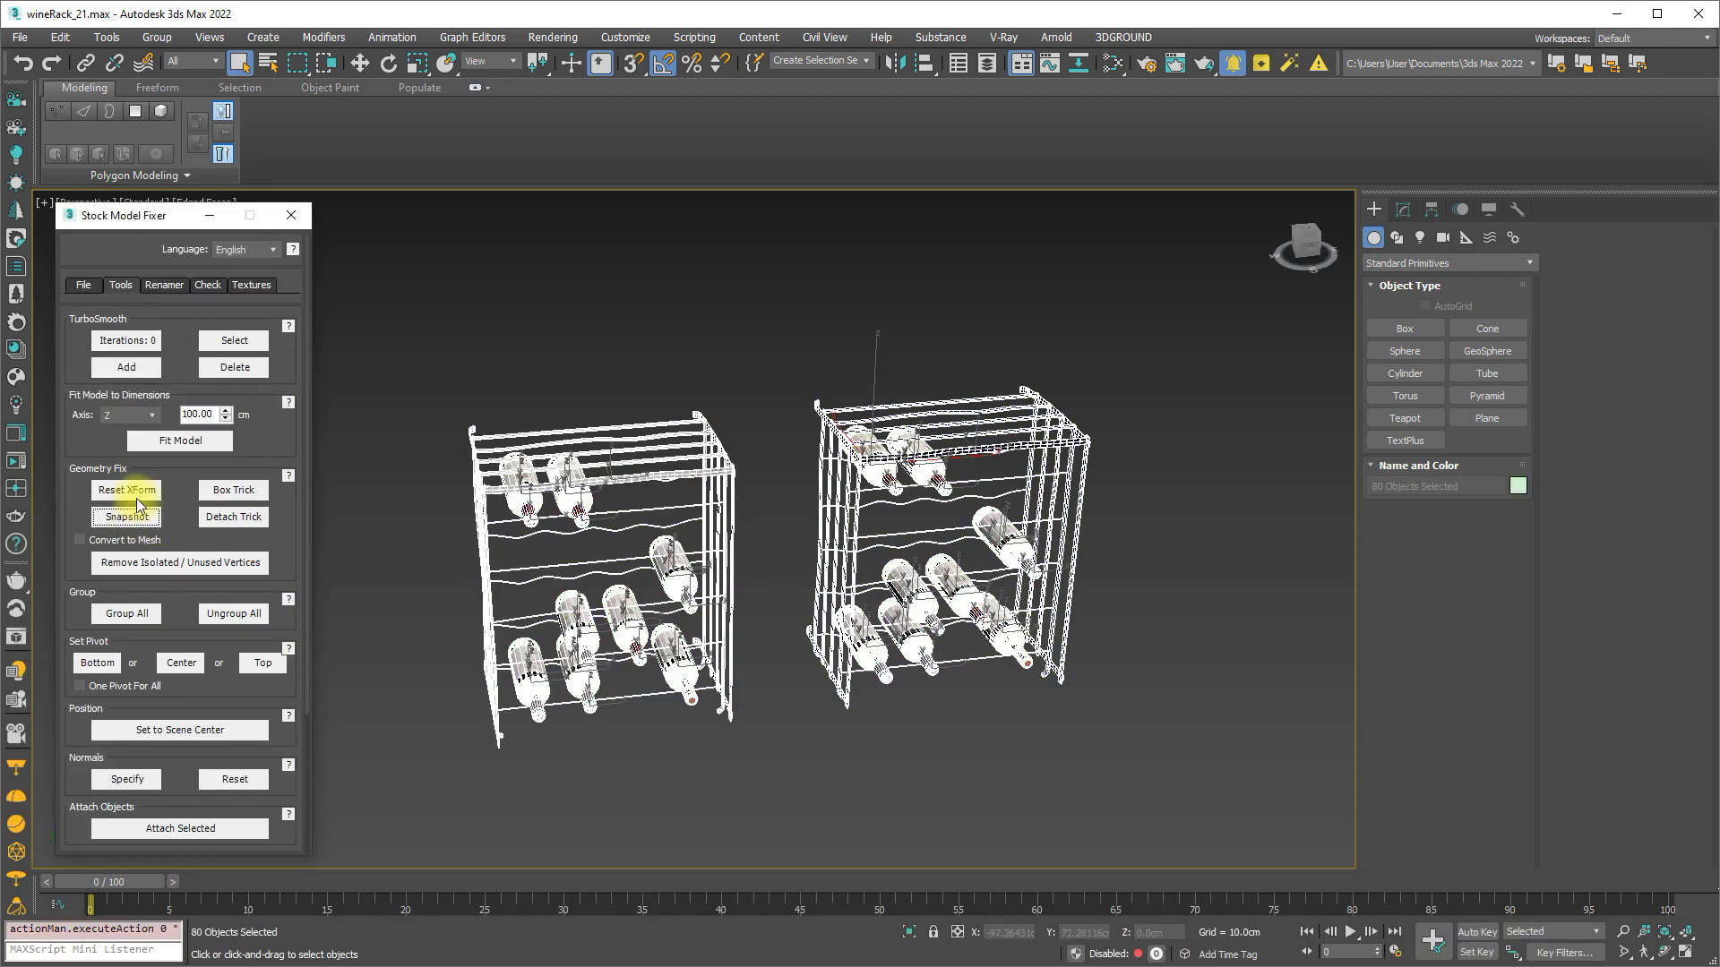
pyautogui.click(127, 490)
pyautogui.click(228, 490)
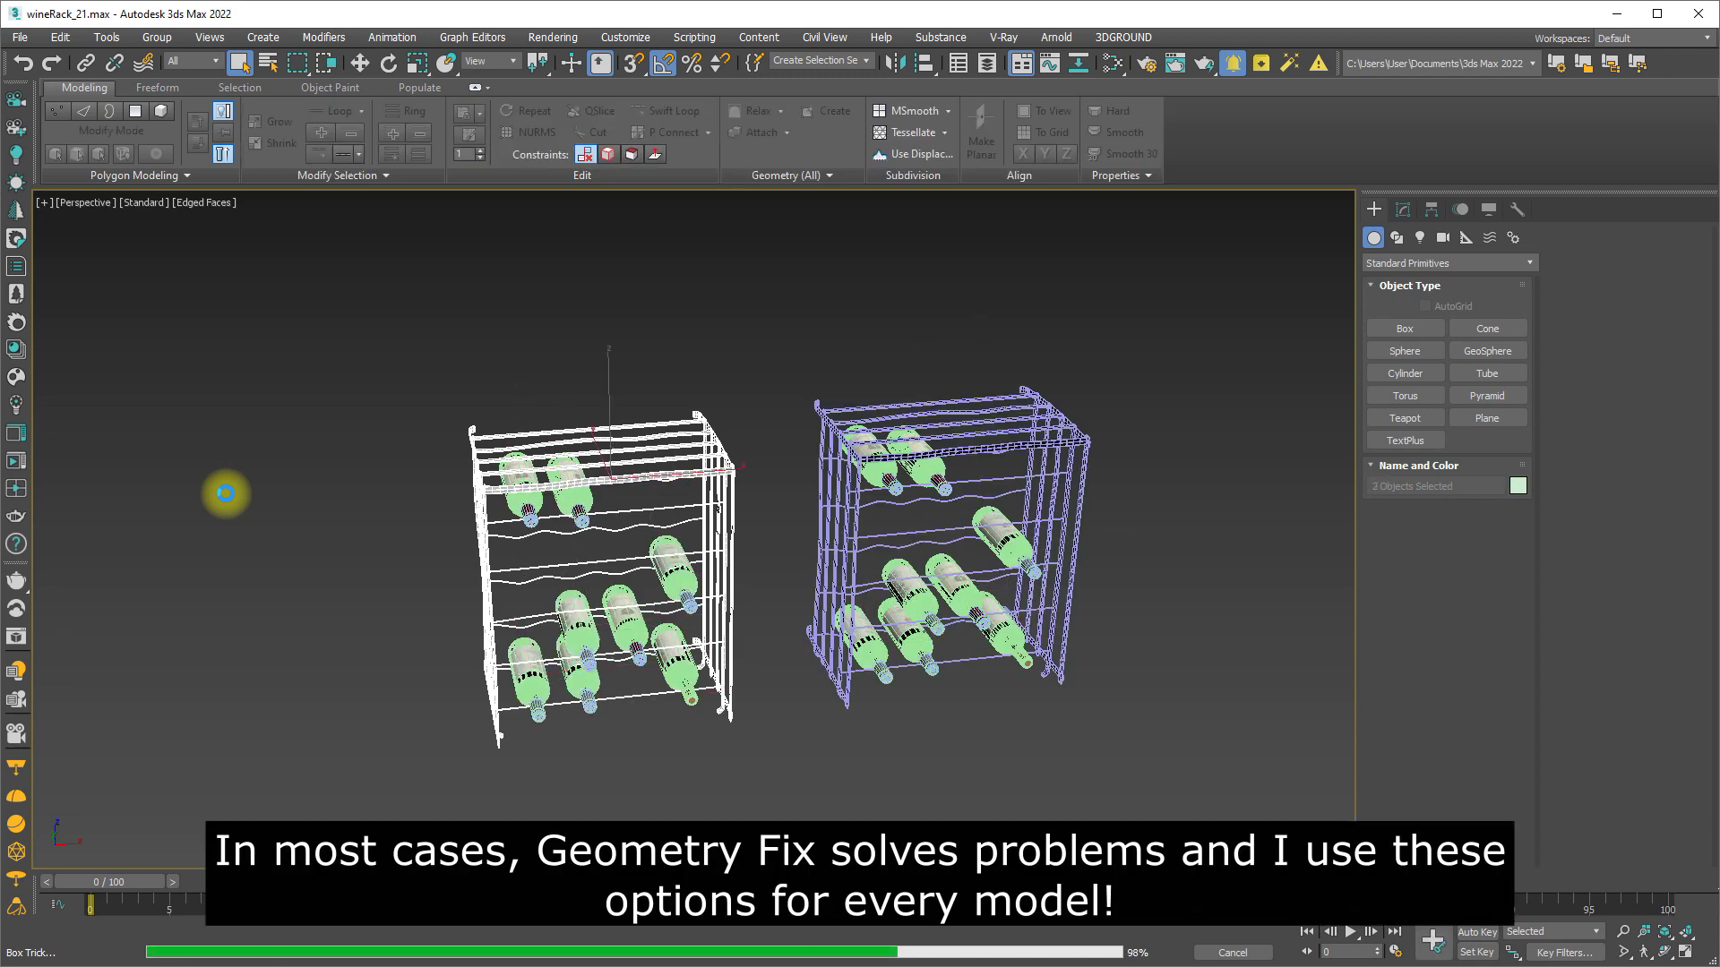
pyautogui.click(852, 381)
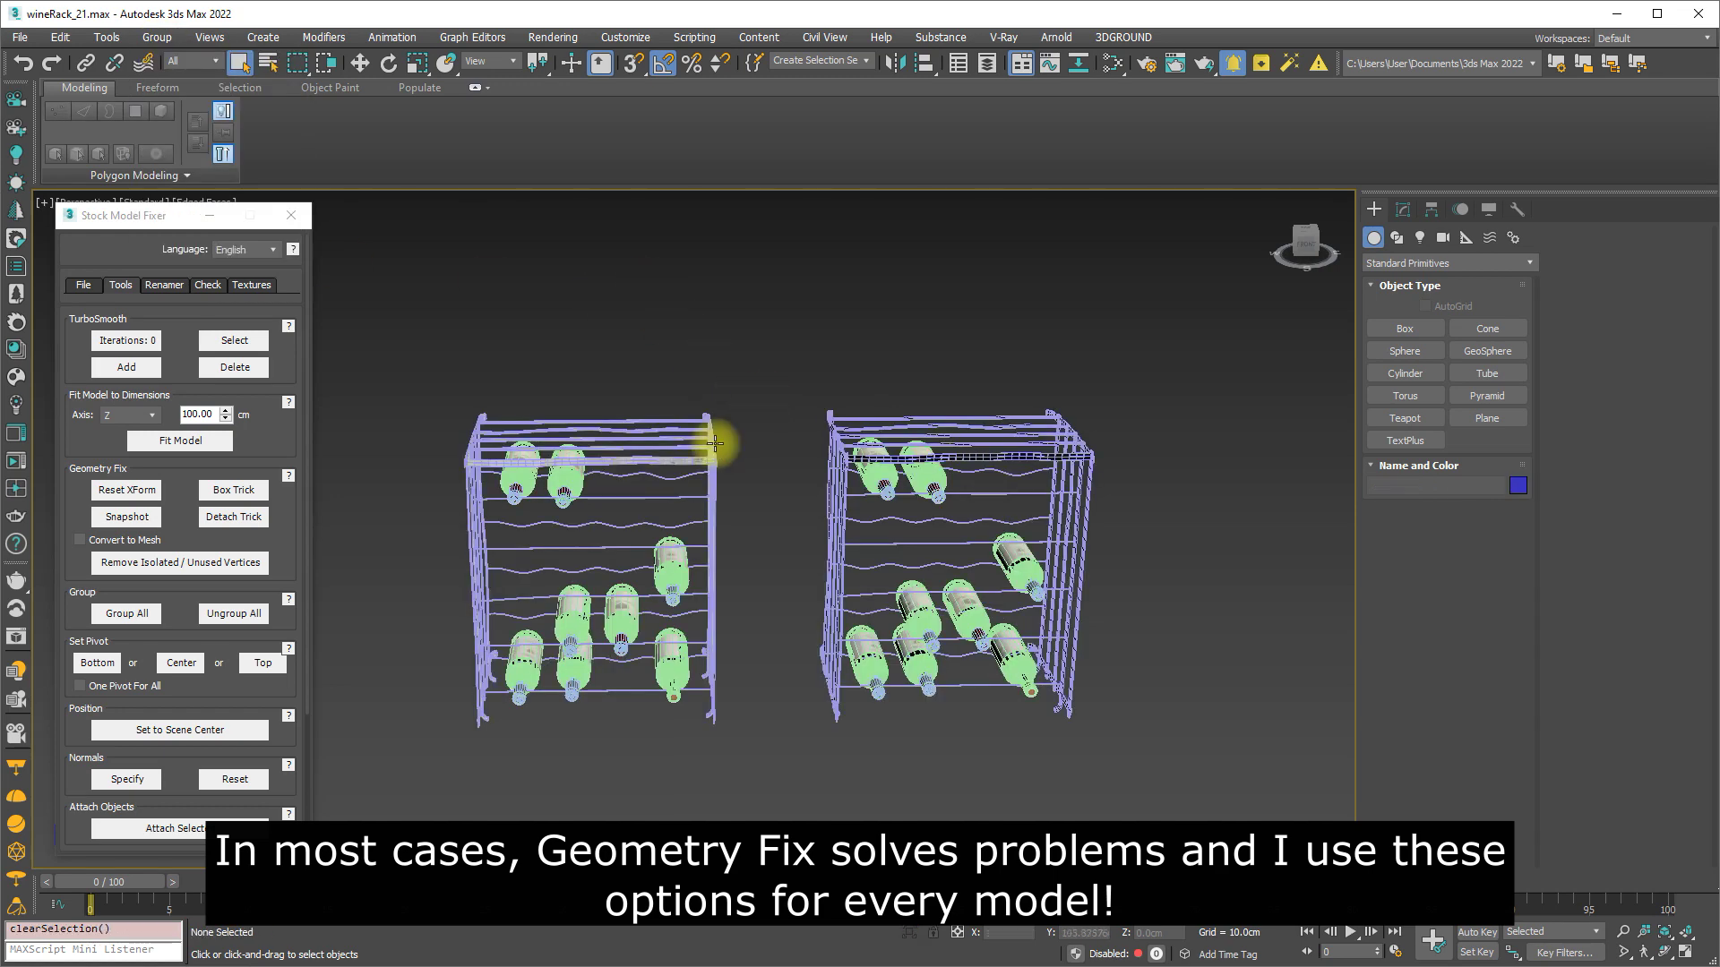
pyautogui.click(685, 448)
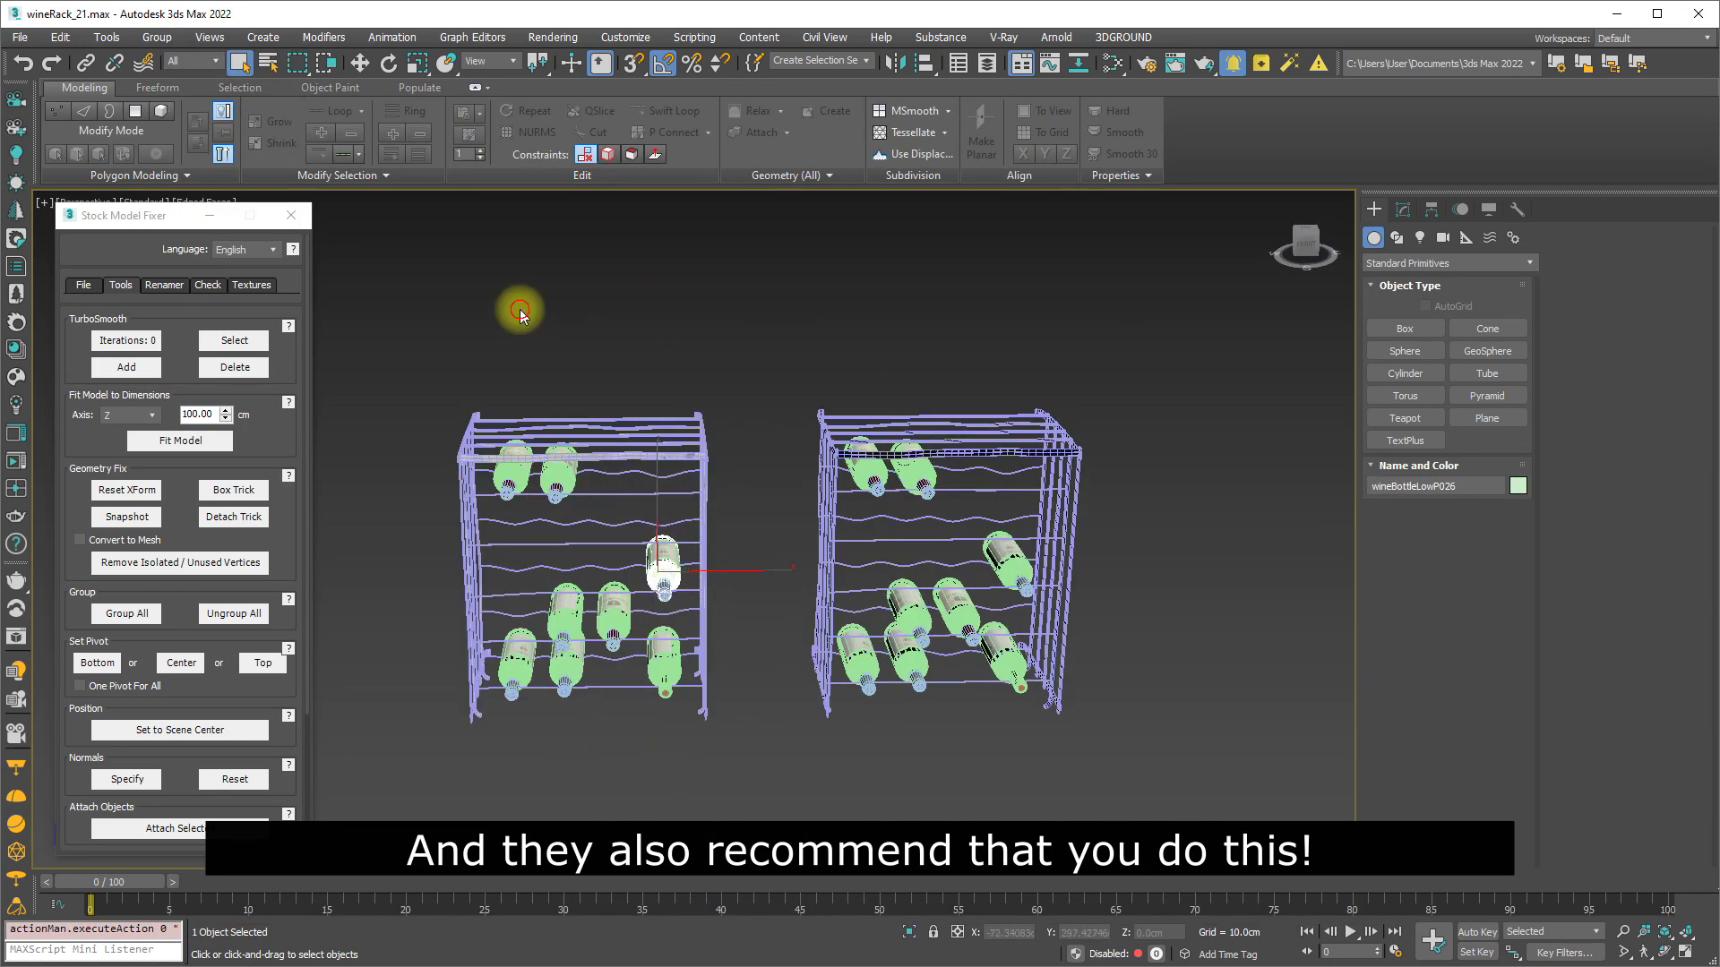
# Group all objects of both wine racks as Group001, and explode that group.
pyautogui.moveTo(436, 327); pyautogui.dragTo(1261, 736)
pyautogui.click(157, 36)
pyautogui.click(172, 58)
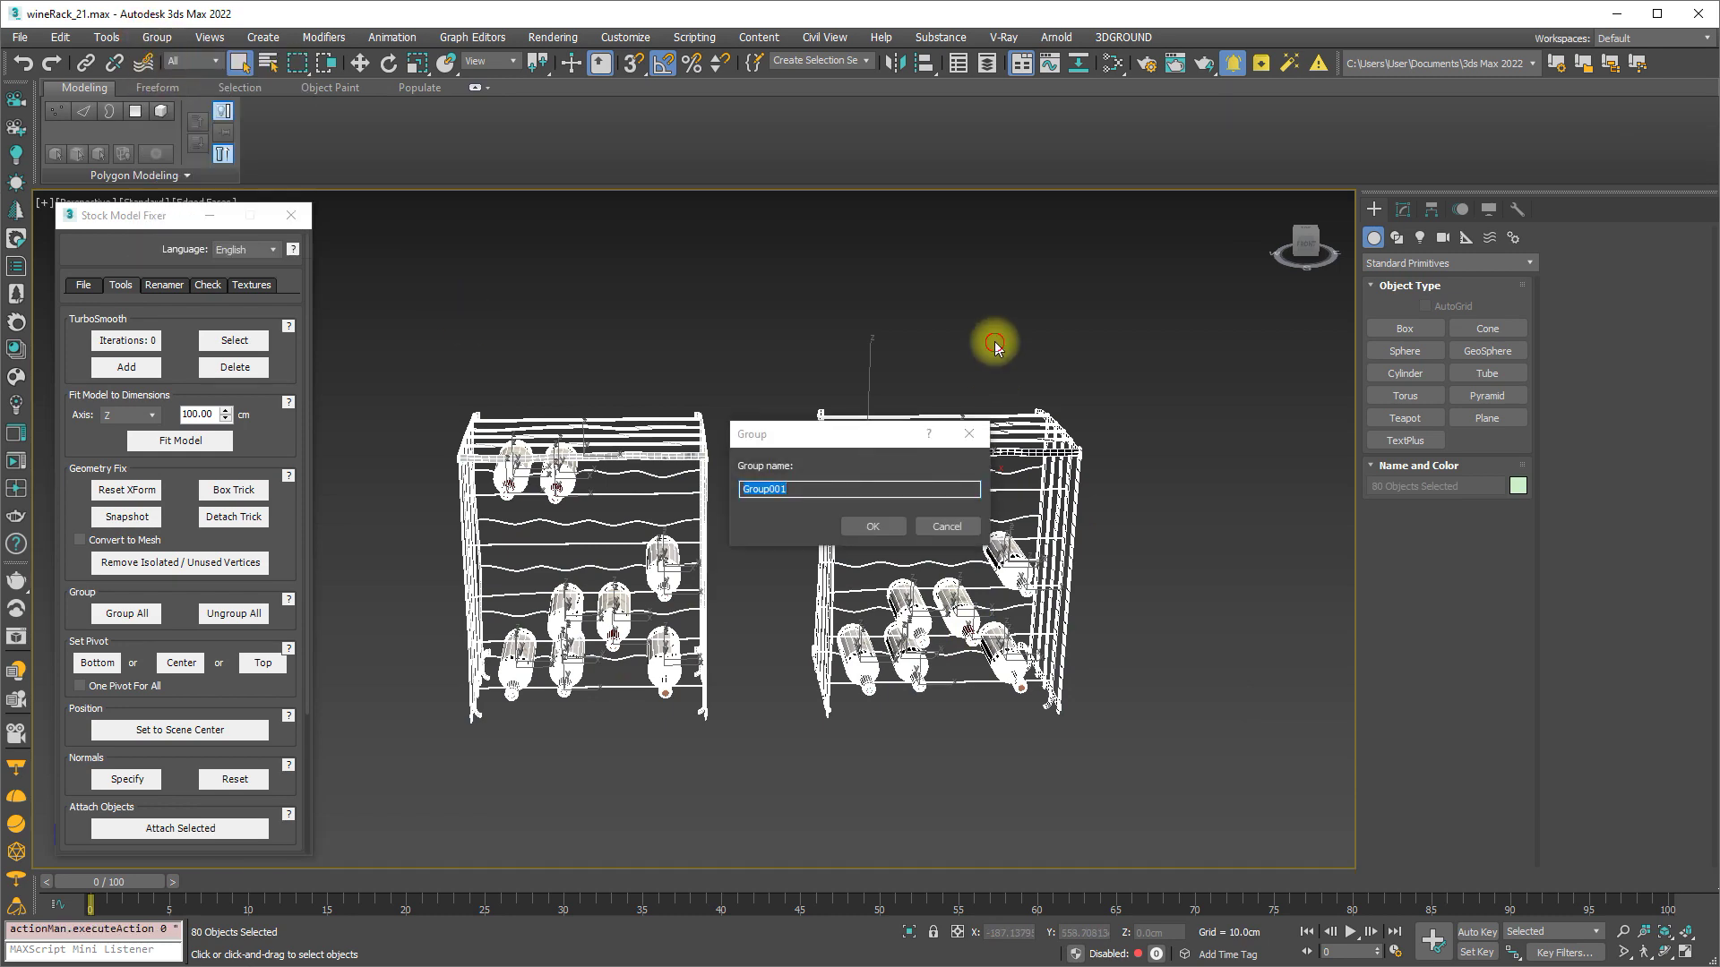
pyautogui.click(873, 526)
pyautogui.click(157, 37)
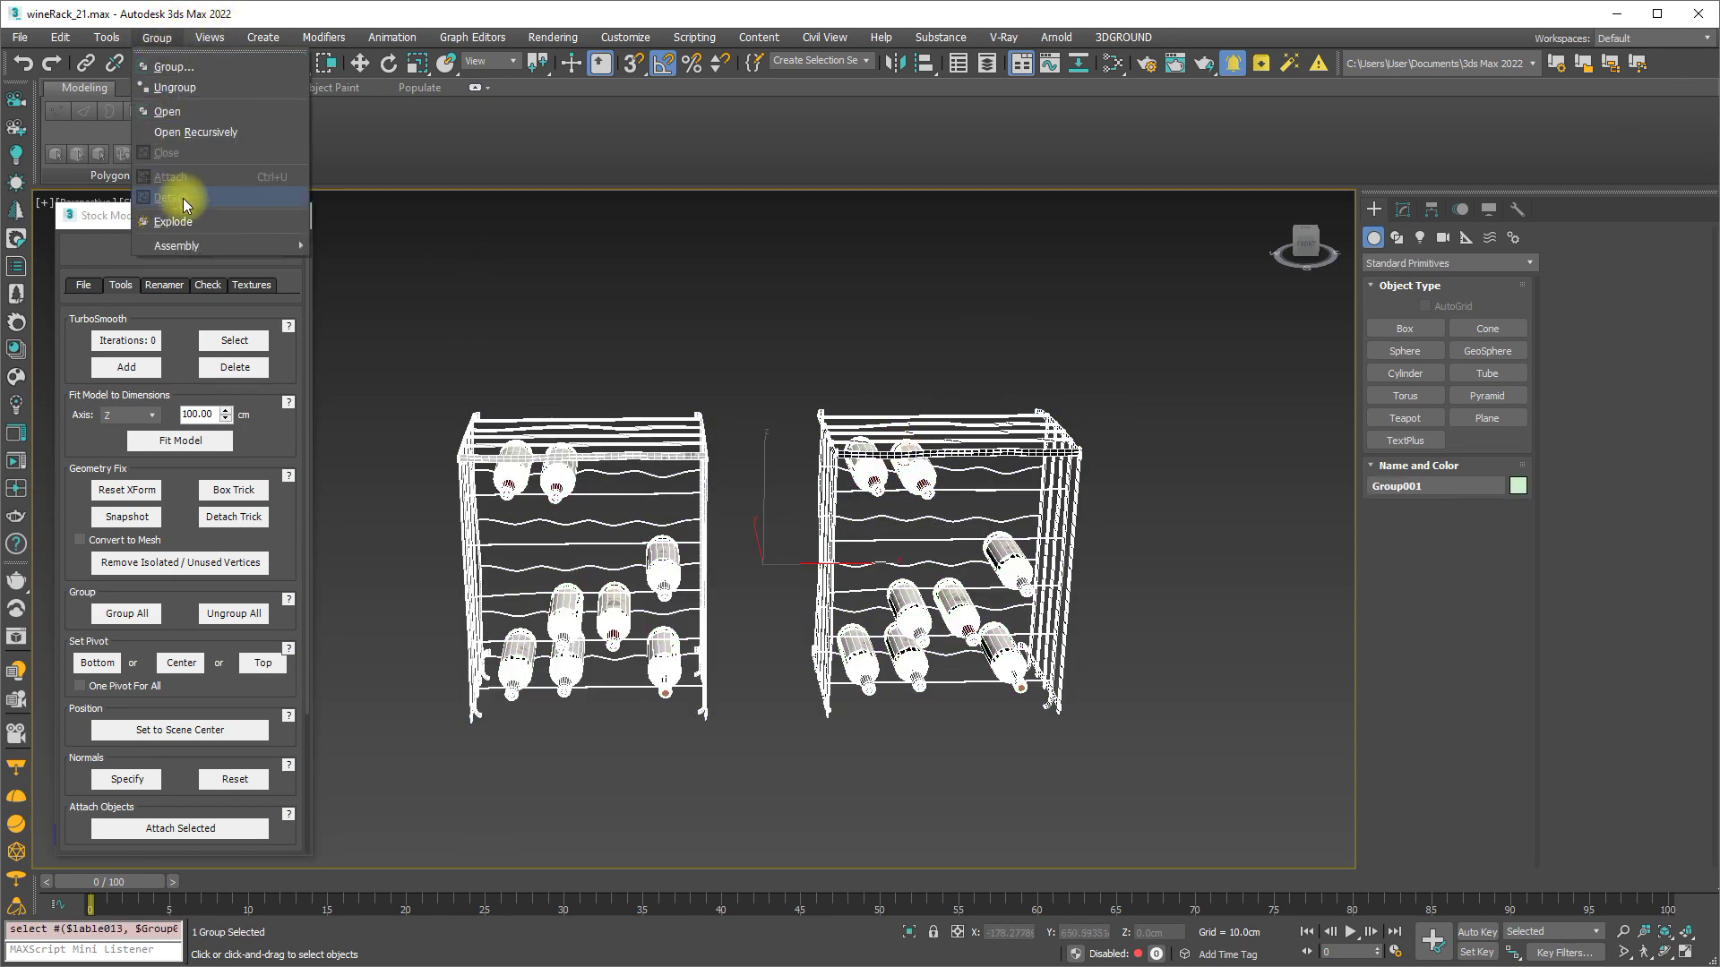
pyautogui.click(173, 221)
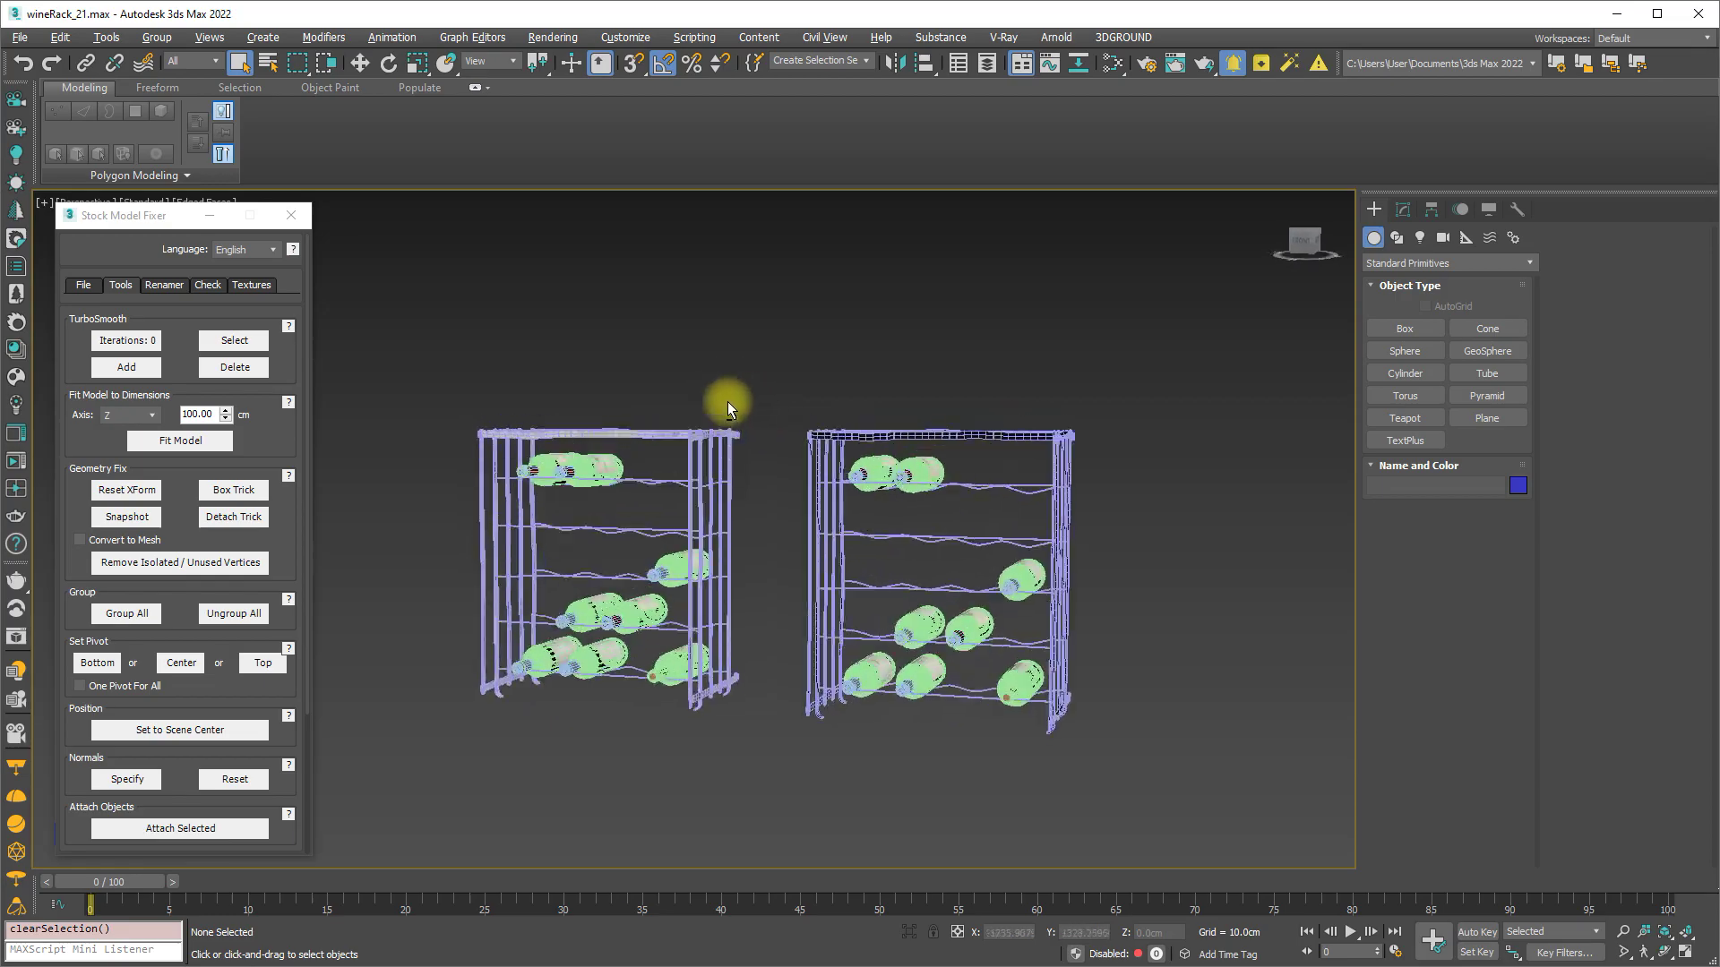